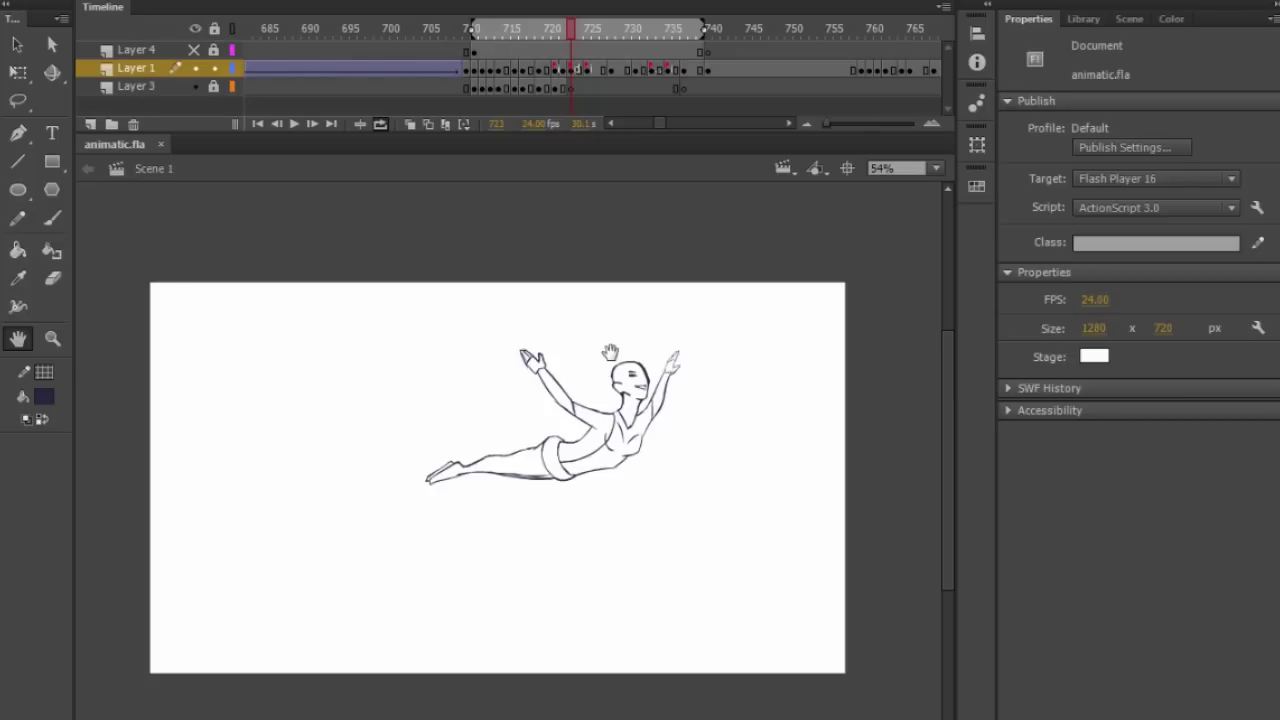
Move Layer 4's keyframe at frame 711 to frame 740 on Layer 3 and insert a blank keyframe after it at frame 741.
key(Return)
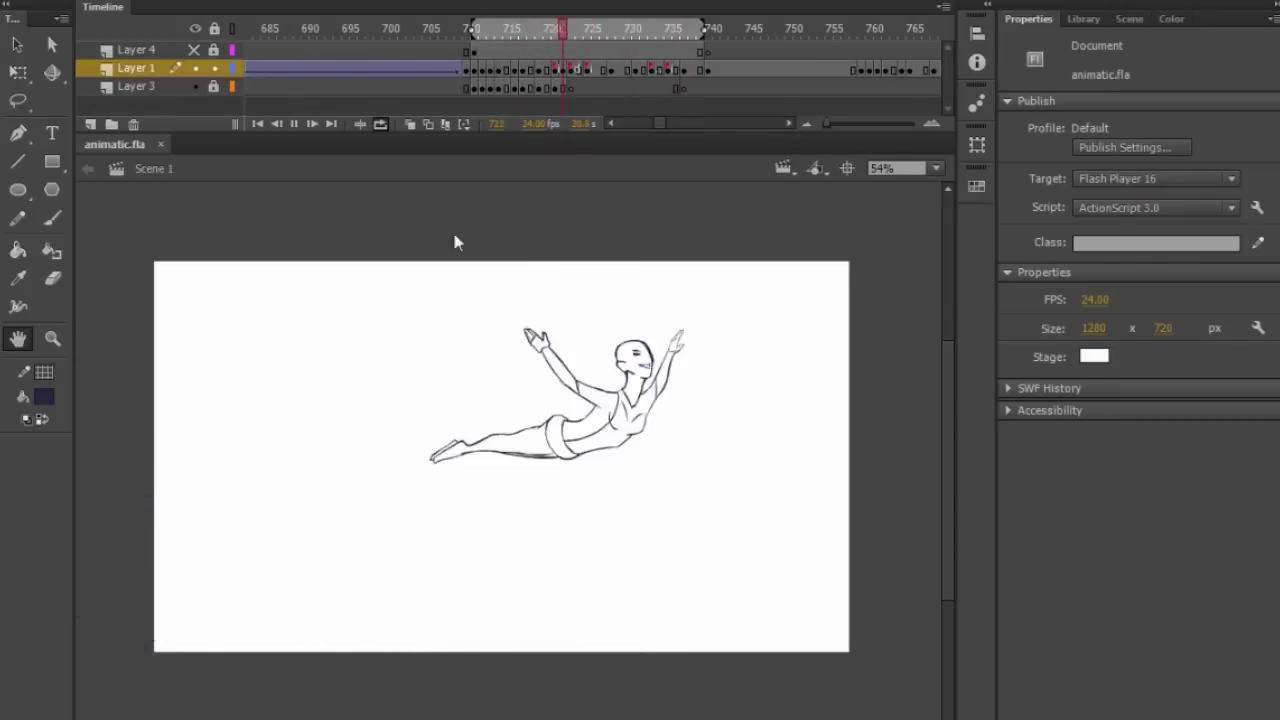
key(Return)
click(475, 51)
drag(475, 51, 579, 50)
click(716, 88)
key(F7)
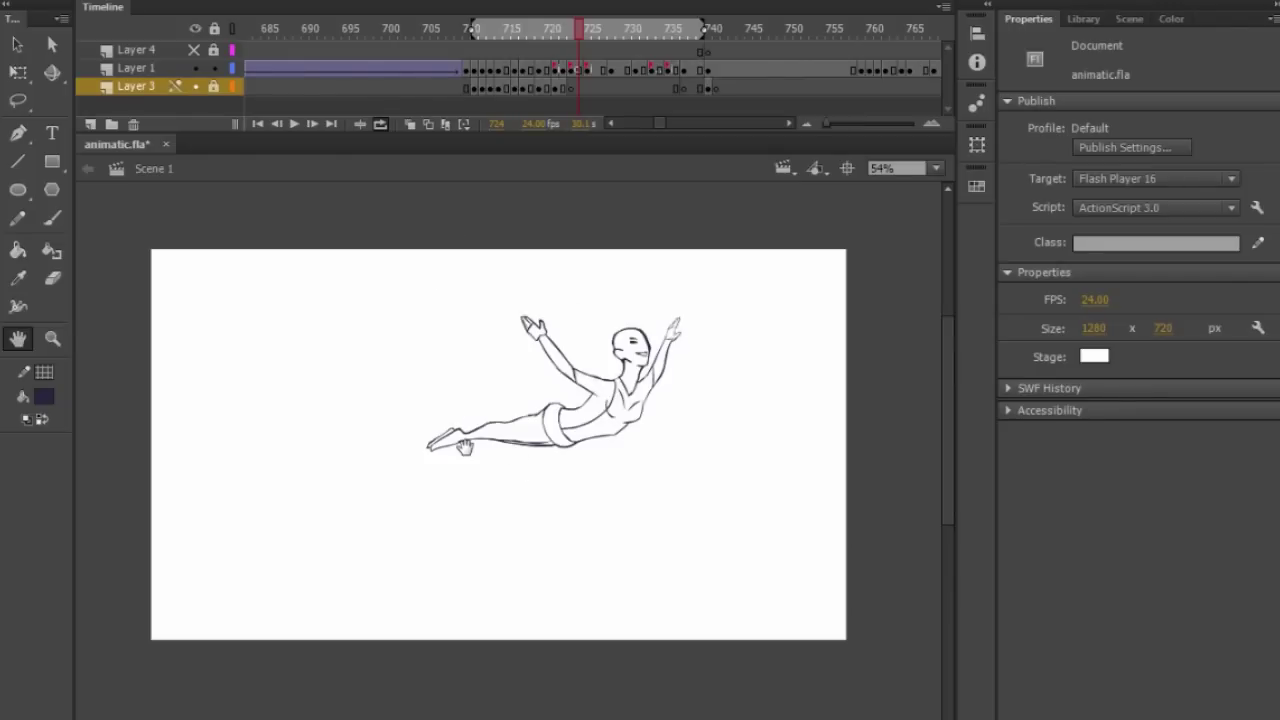
Turn on onion skinning at frame 723 and pull the range's end marker back so only preceding frames are shown.
scroll(465, 447, up, 3)
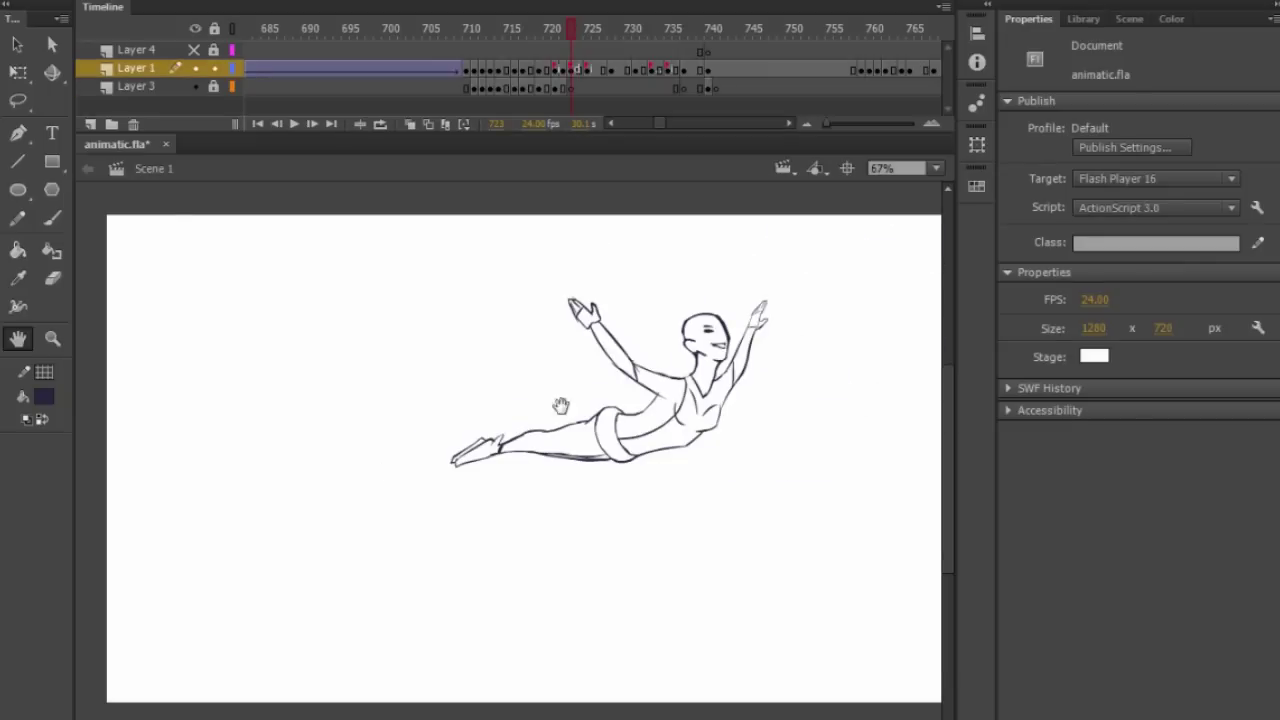
click(410, 124)
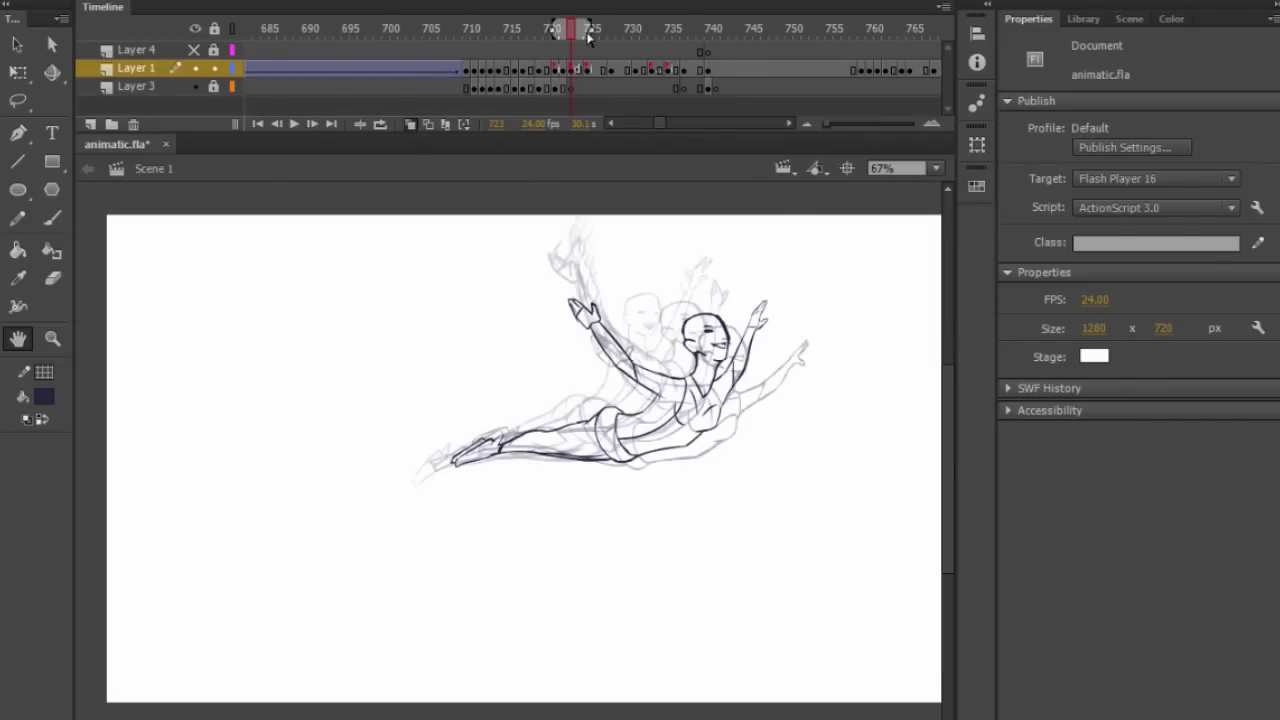
drag(592, 32, 565, 30)
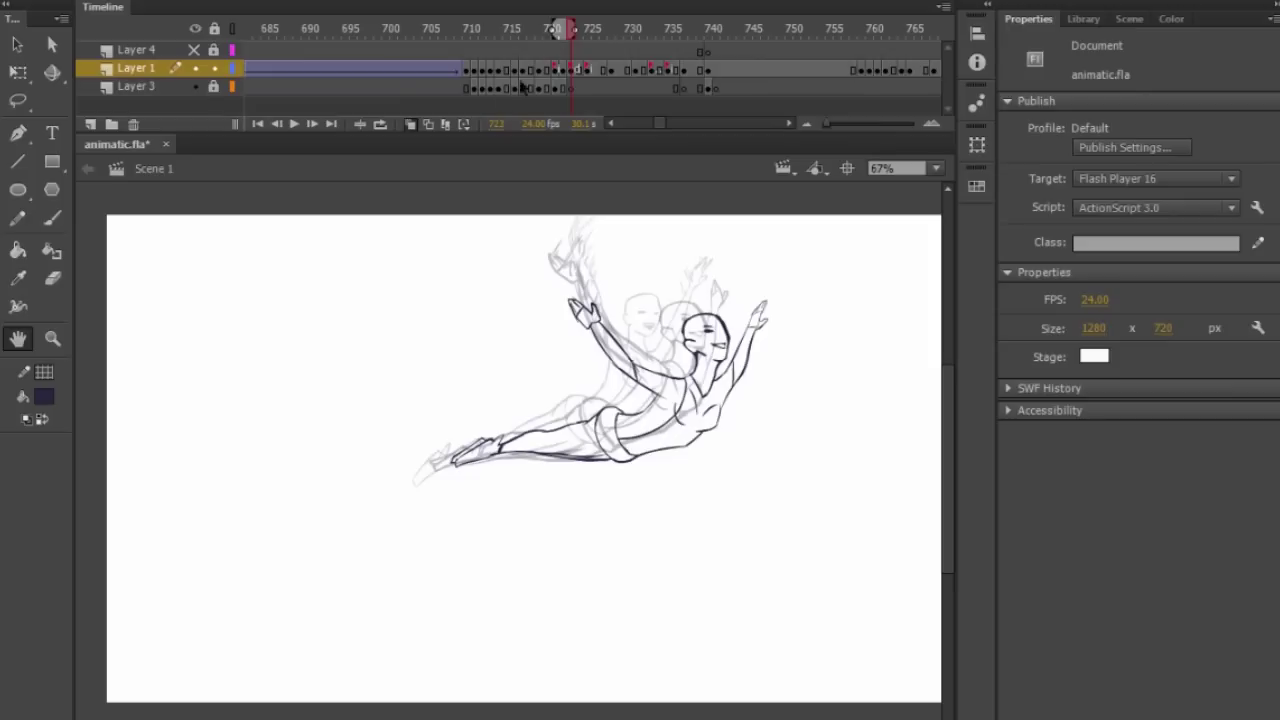
Examine the small runner and background at frame 711 with onion skinning, and switch onion skinning off.
click(482, 28)
drag(723, 272, 705, 244)
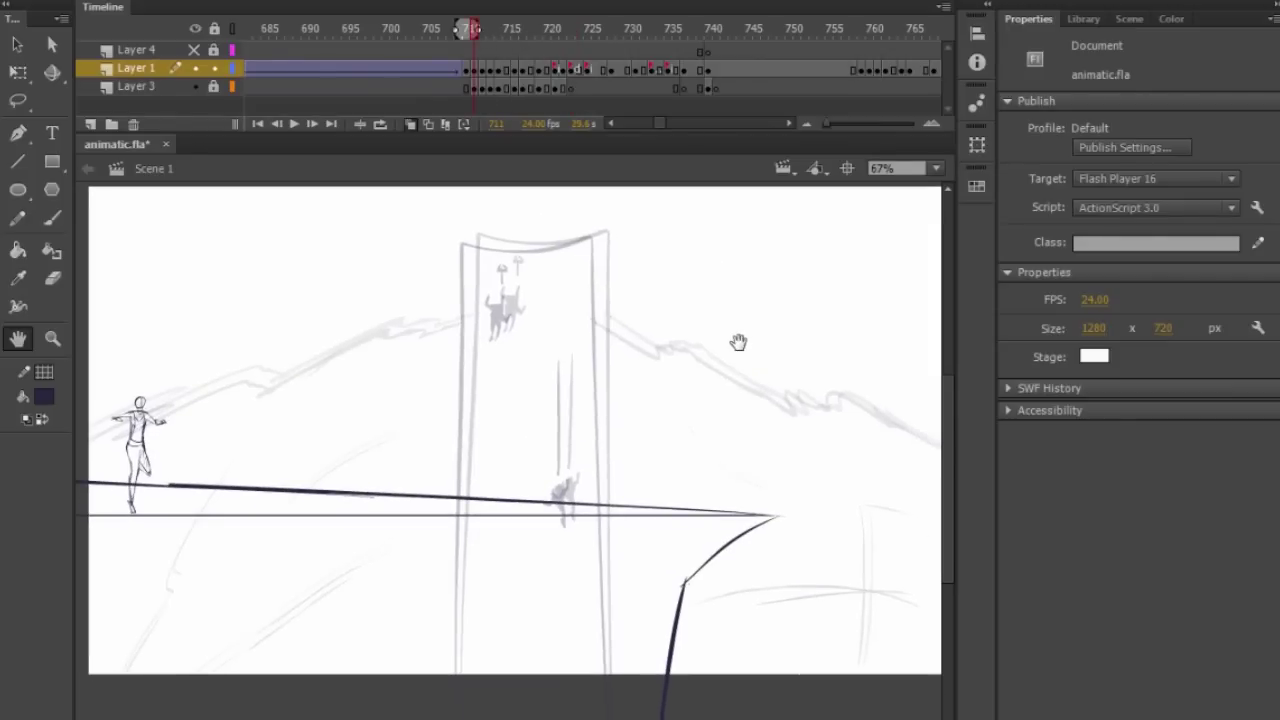
drag(738, 342, 768, 320)
scroll(131, 425, up, 3)
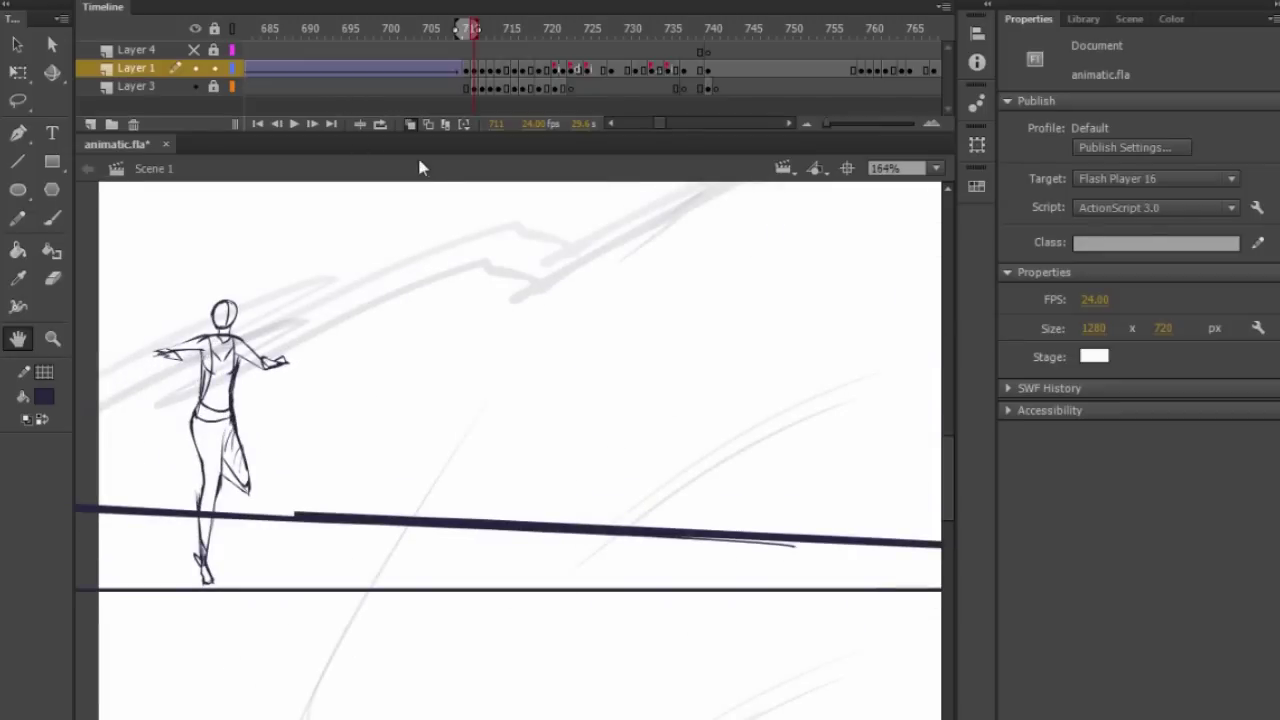
drag(328, 307, 364, 307)
scroll(279, 352, up, 2)
mouse_move(531, 345)
mouse_down()
mouse_move(528, 371)
mouse_move(469, 406)
mouse_up()
scroll(530, 372, down, 5)
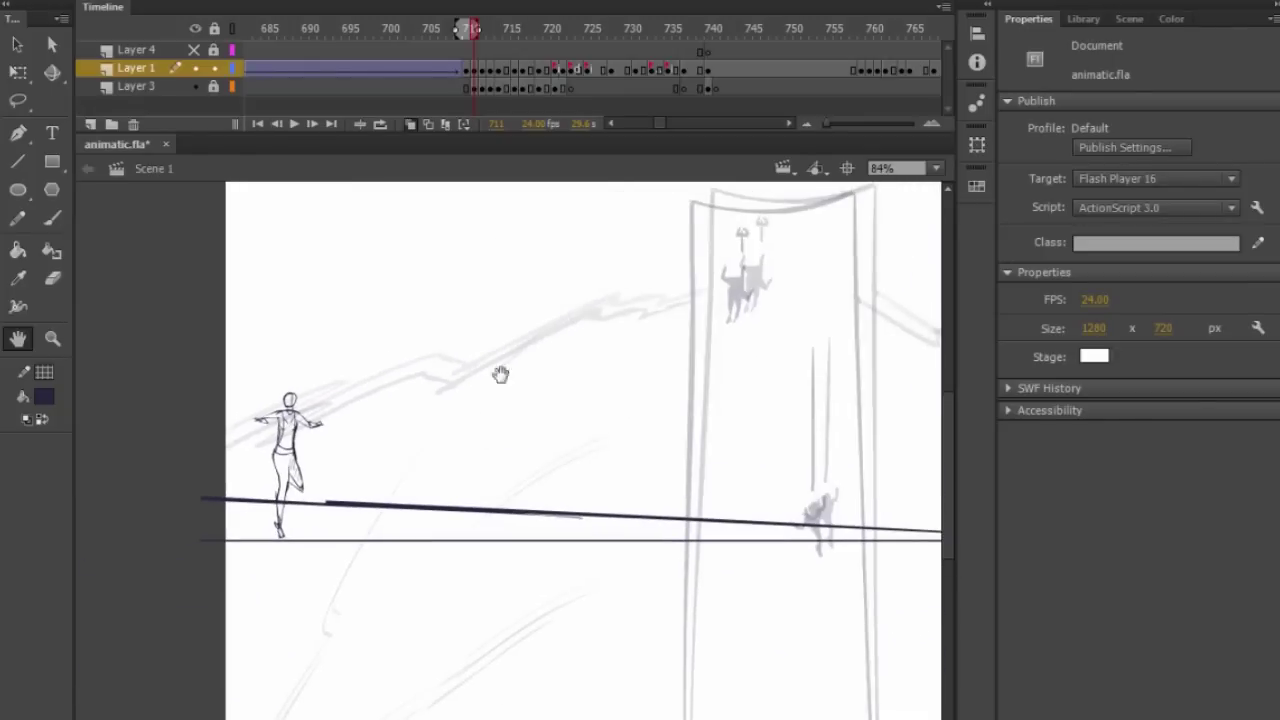
scroll(761, 284, down, 3)
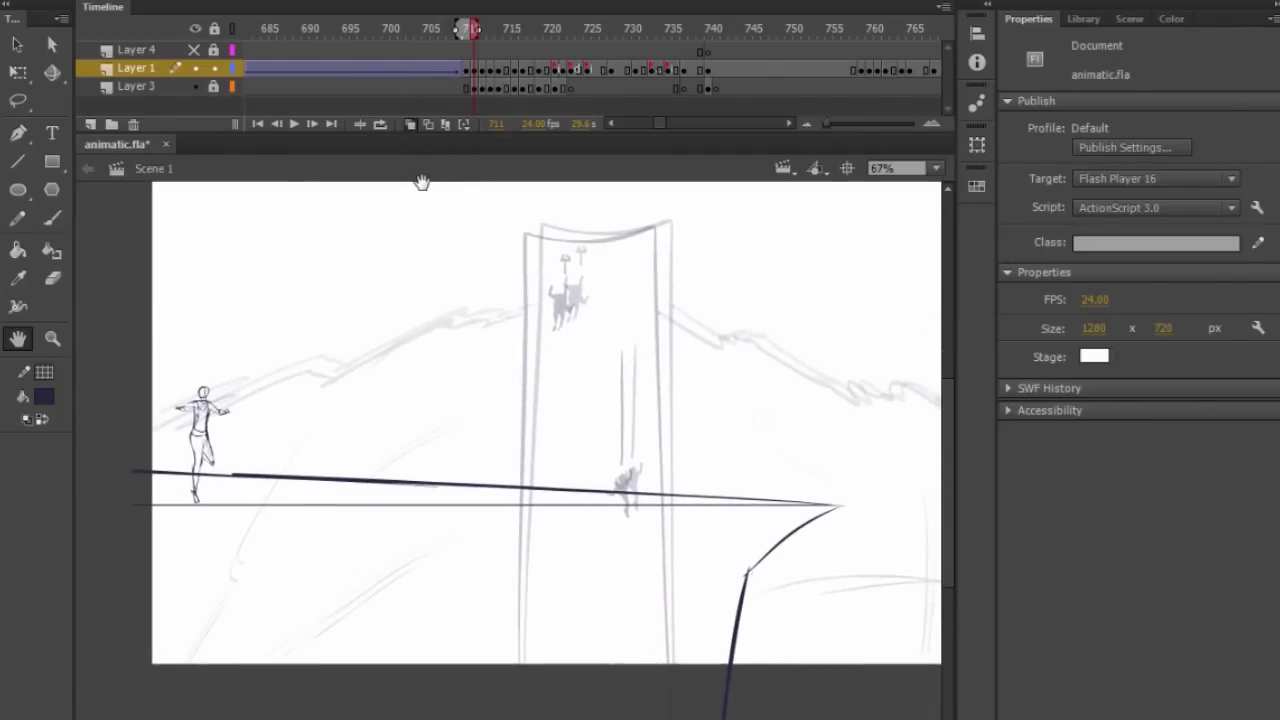
click(414, 124)
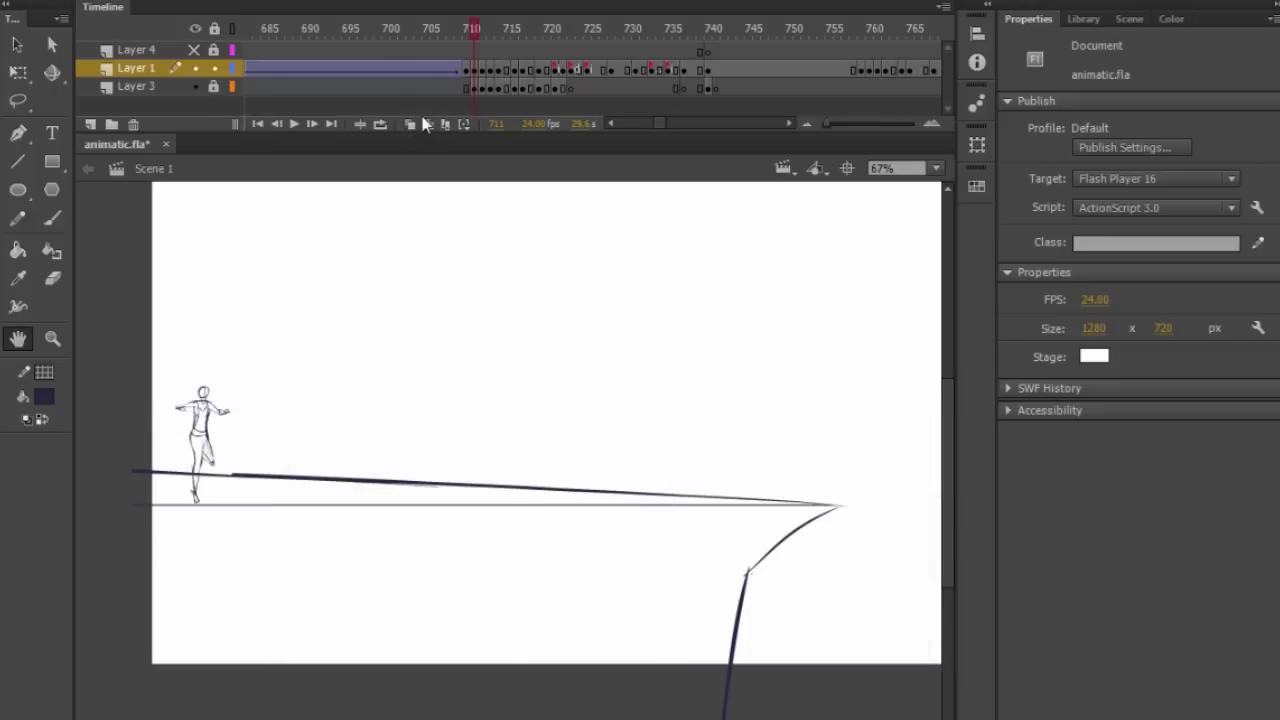
Go to frame 550 and examine the long-haired character's face, bangs, braid, outfit and staff up close.
drag(658, 122, 648, 123)
click(749, 30)
drag(848, 392, 613, 376)
scroll(507, 406, up, 4)
drag(856, 226, 685, 347)
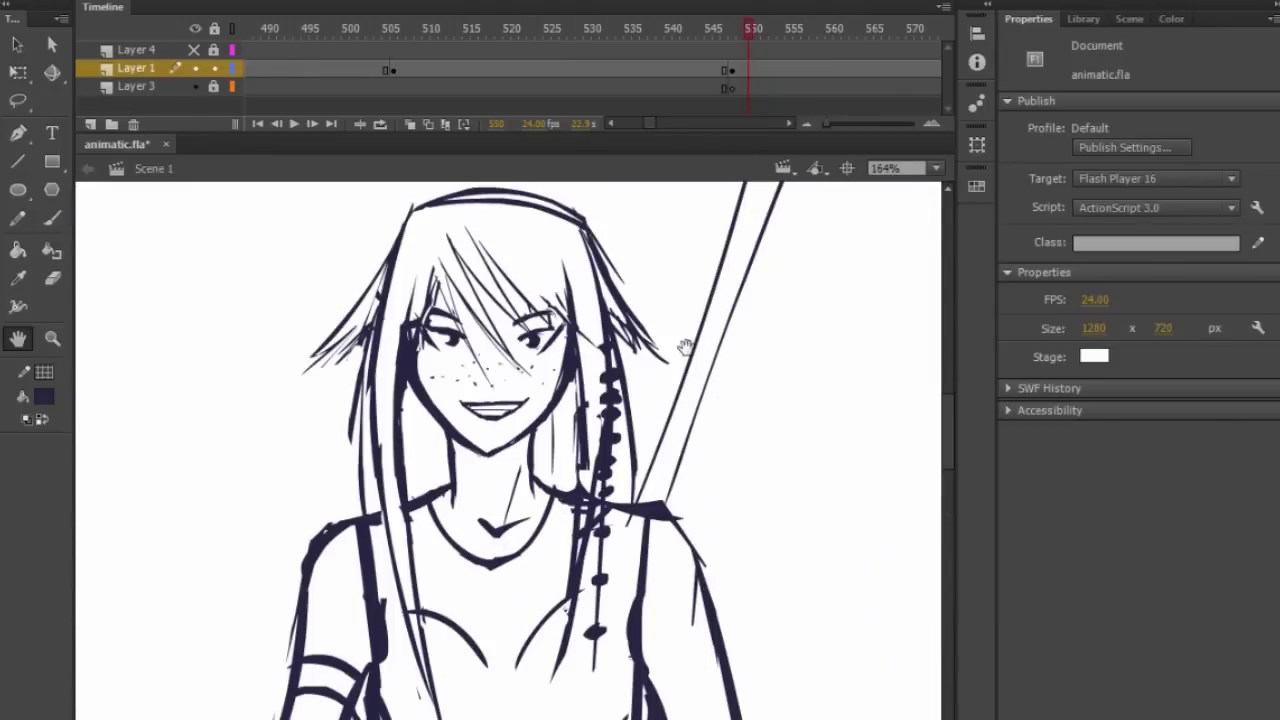
scroll(486, 569, down, 3)
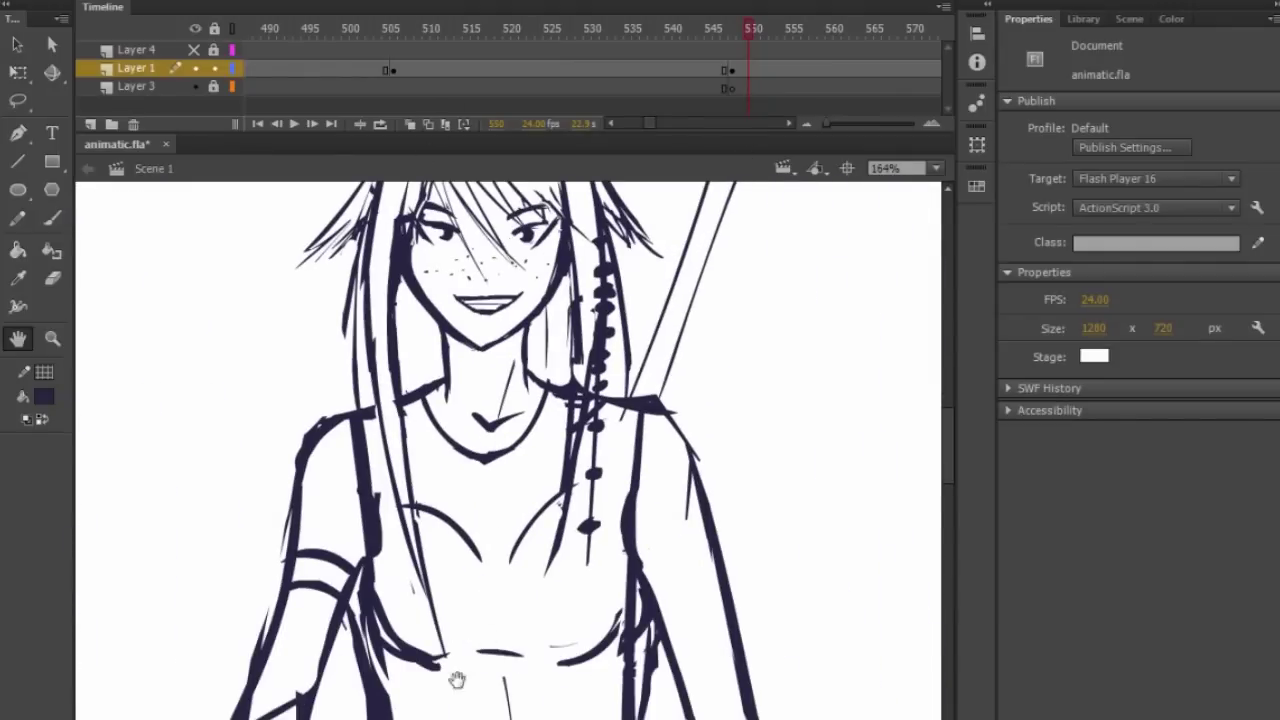
scroll(556, 470, up, 3)
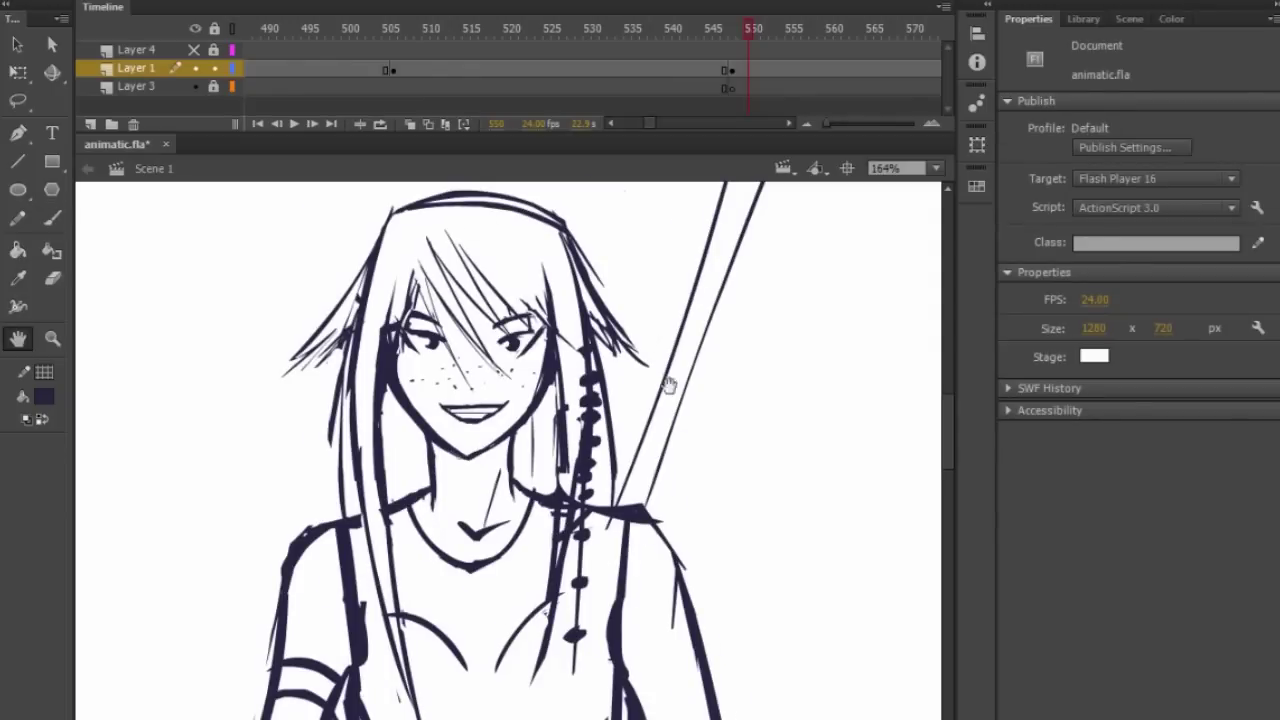
scroll(640, 468, down, 9)
scroll(667, 341, up, 8)
key(b)
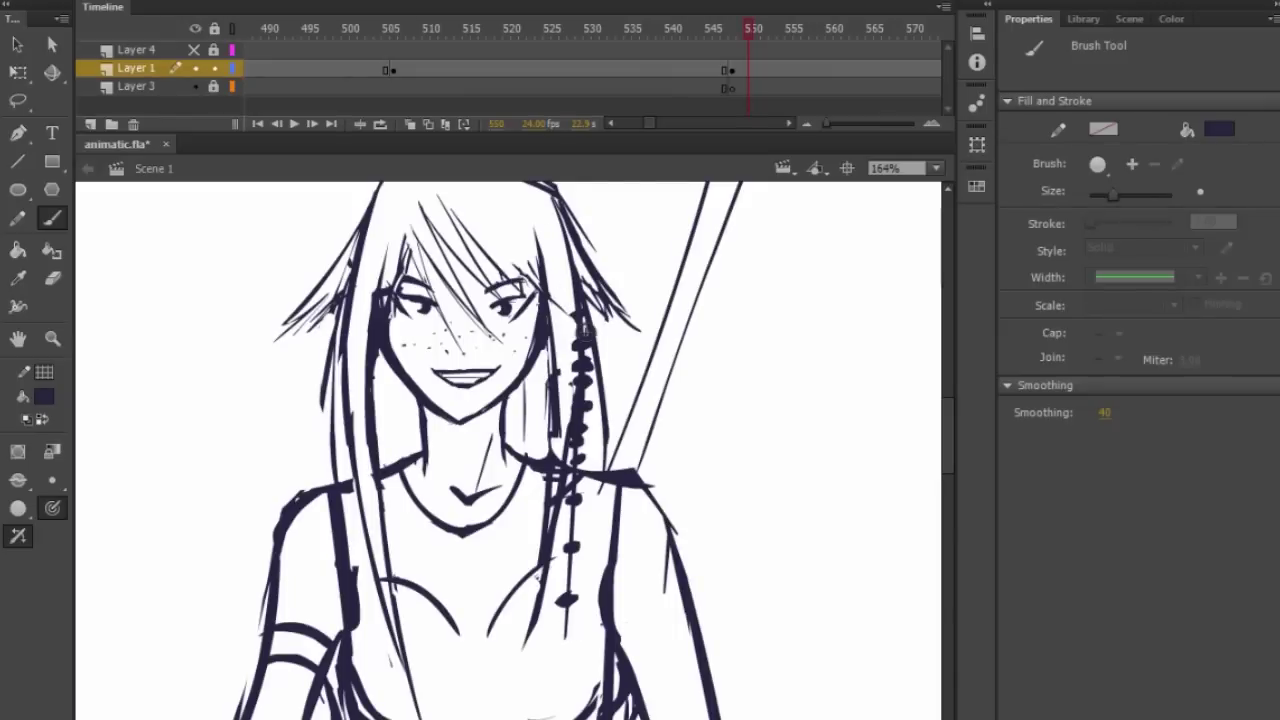
key(h)
drag(614, 436, 621, 503)
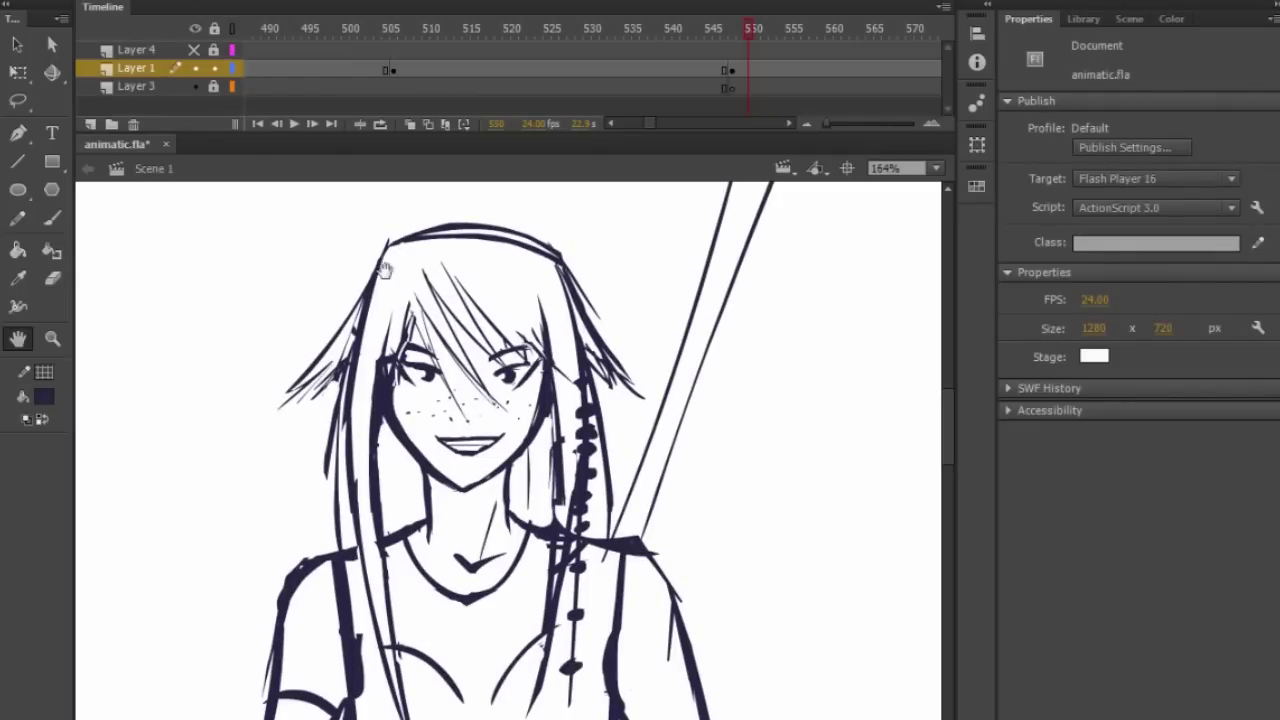
drag(605, 370, 612, 326)
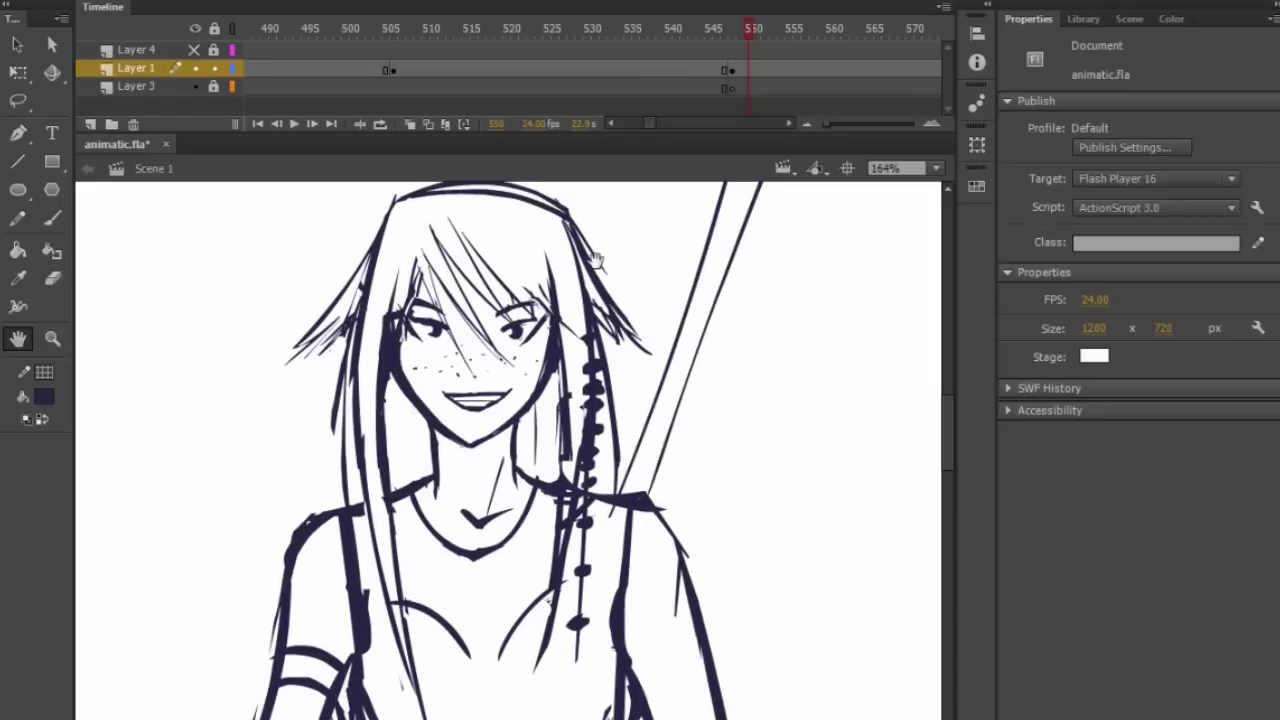
drag(594, 266, 624, 328)
key(b)
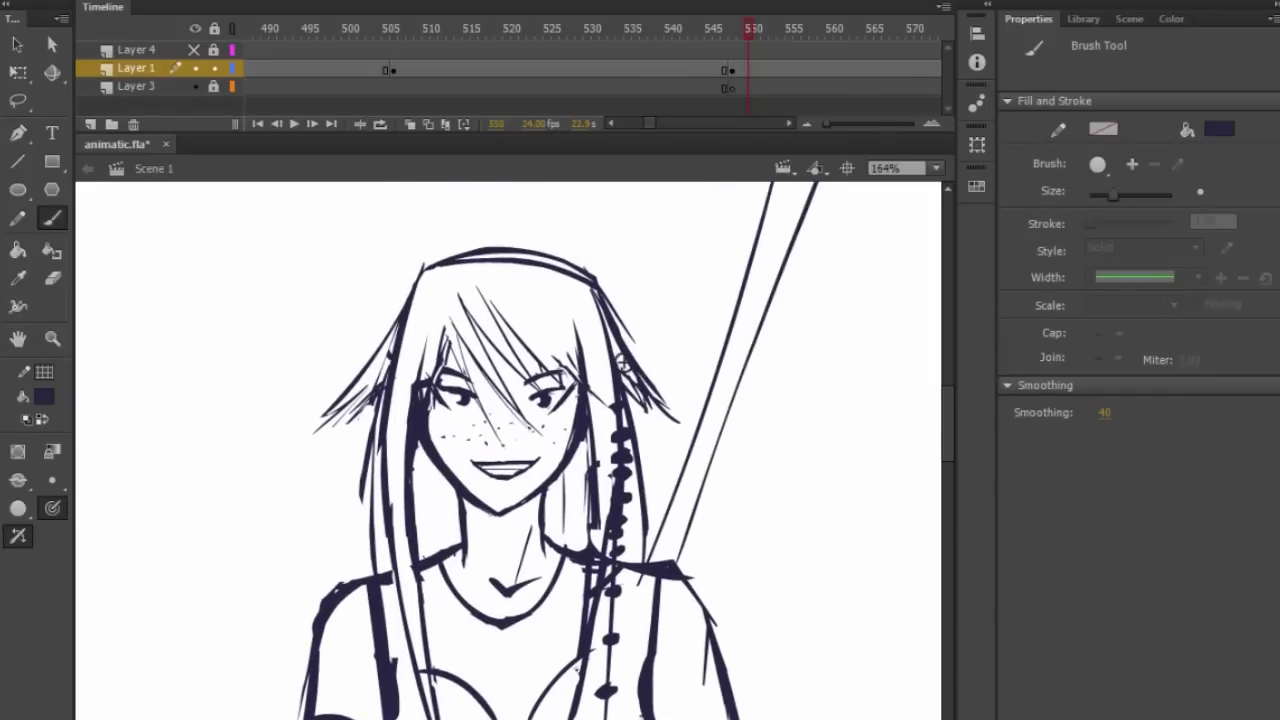
key(h)
mouse_move(776, 467)
mouse_down()
mouse_move(537, 431)
mouse_move(476, 435)
mouse_up()
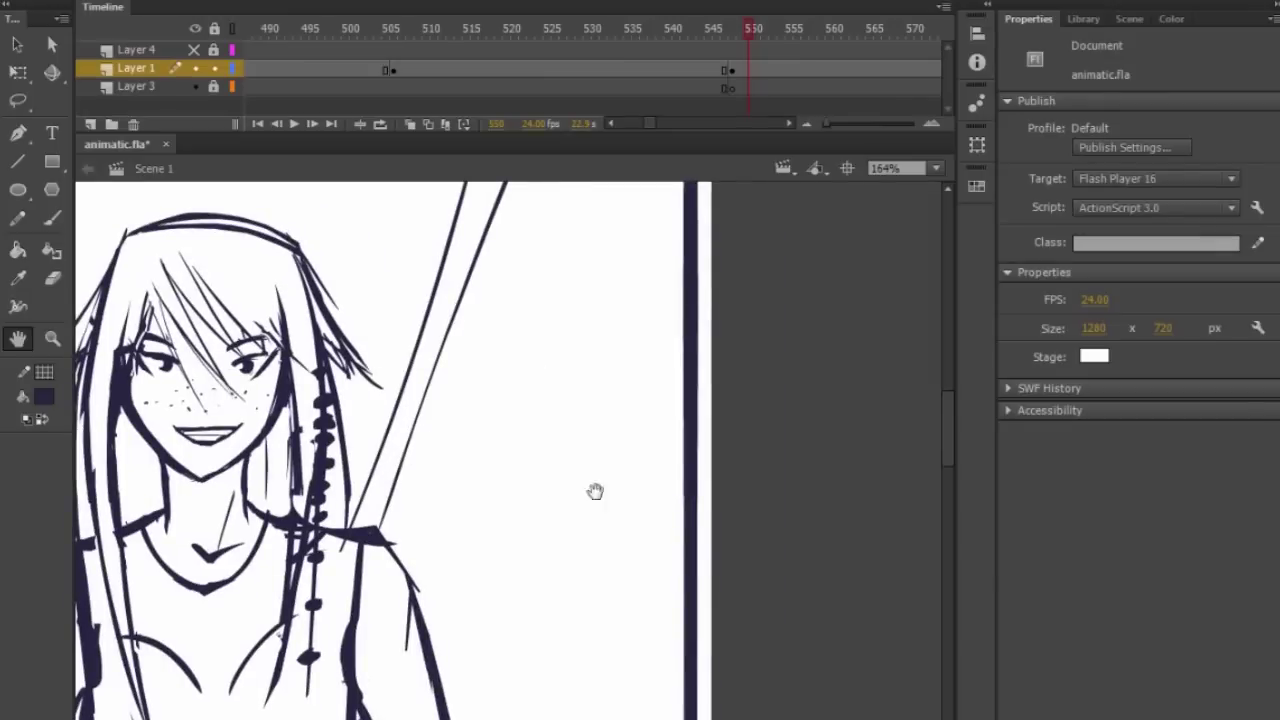
drag(541, 485, 585, 488)
drag(273, 380, 553, 383)
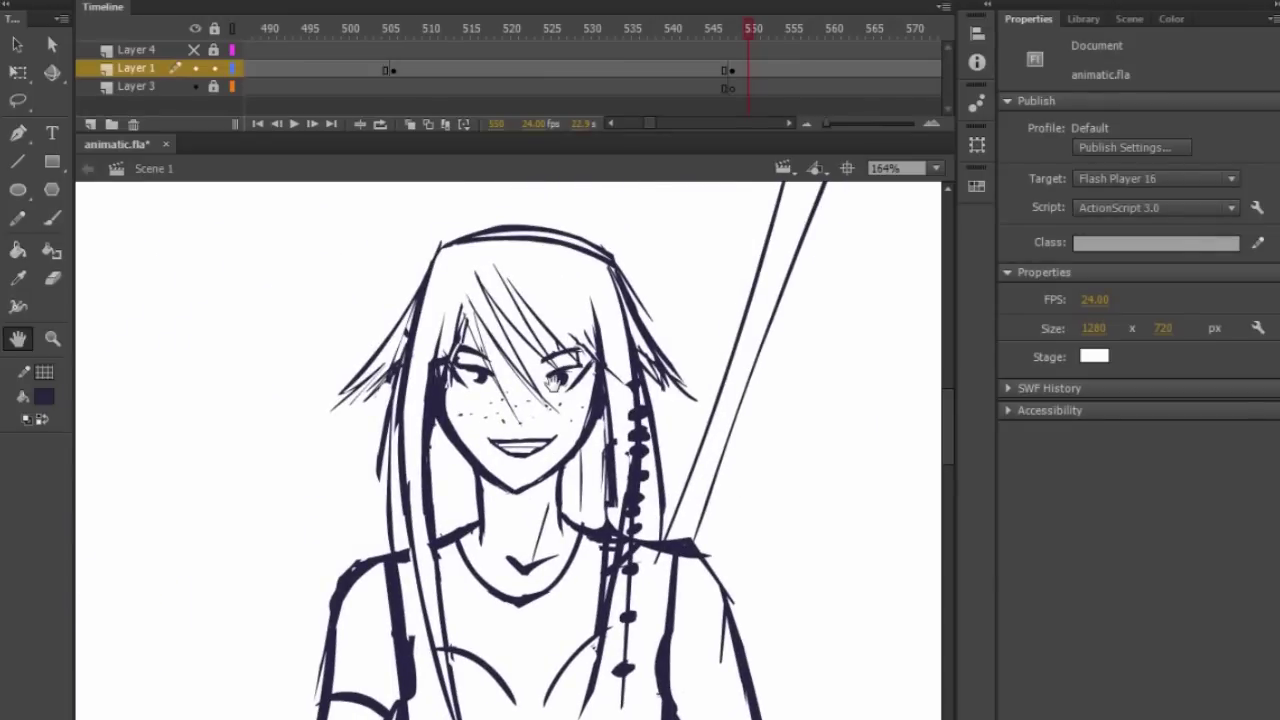
scroll(553, 383, down, 3)
scroll(564, 399, down, 2)
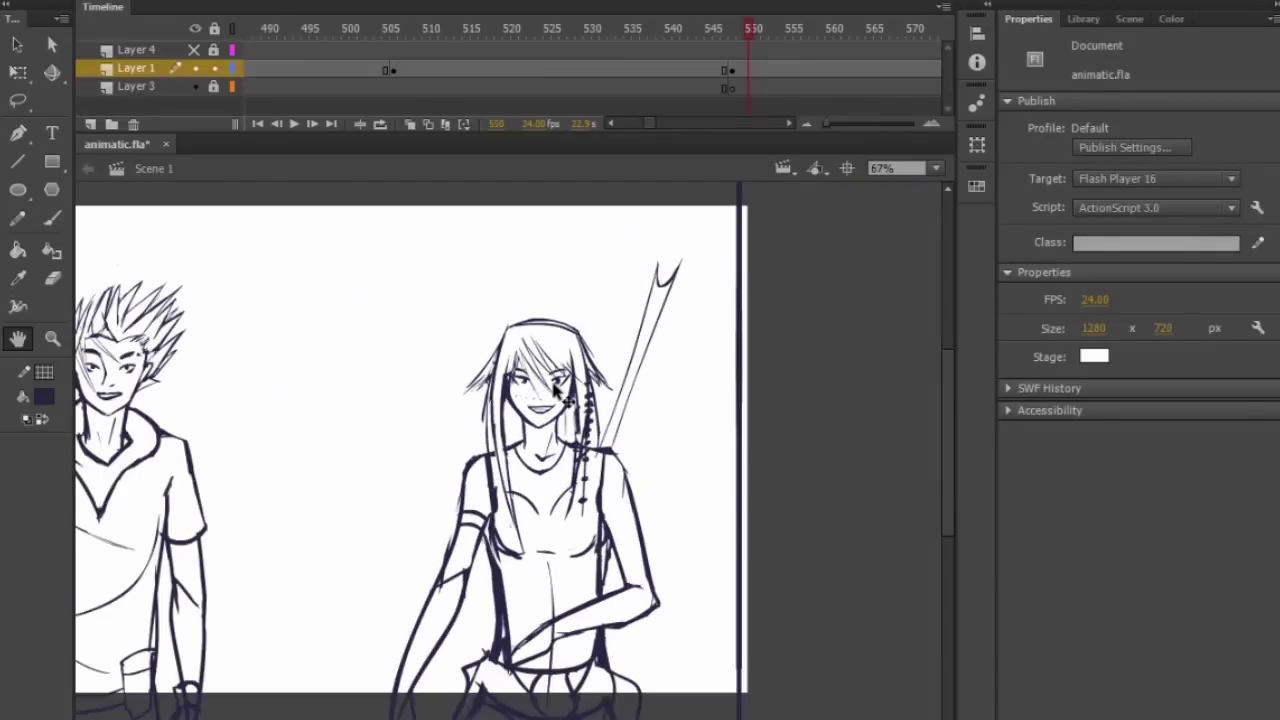
Return to the runner at frame 711, show and unlock Layer 4, lock Layer 1, and select Layer 4's frame 711.
drag(649, 120, 656, 119)
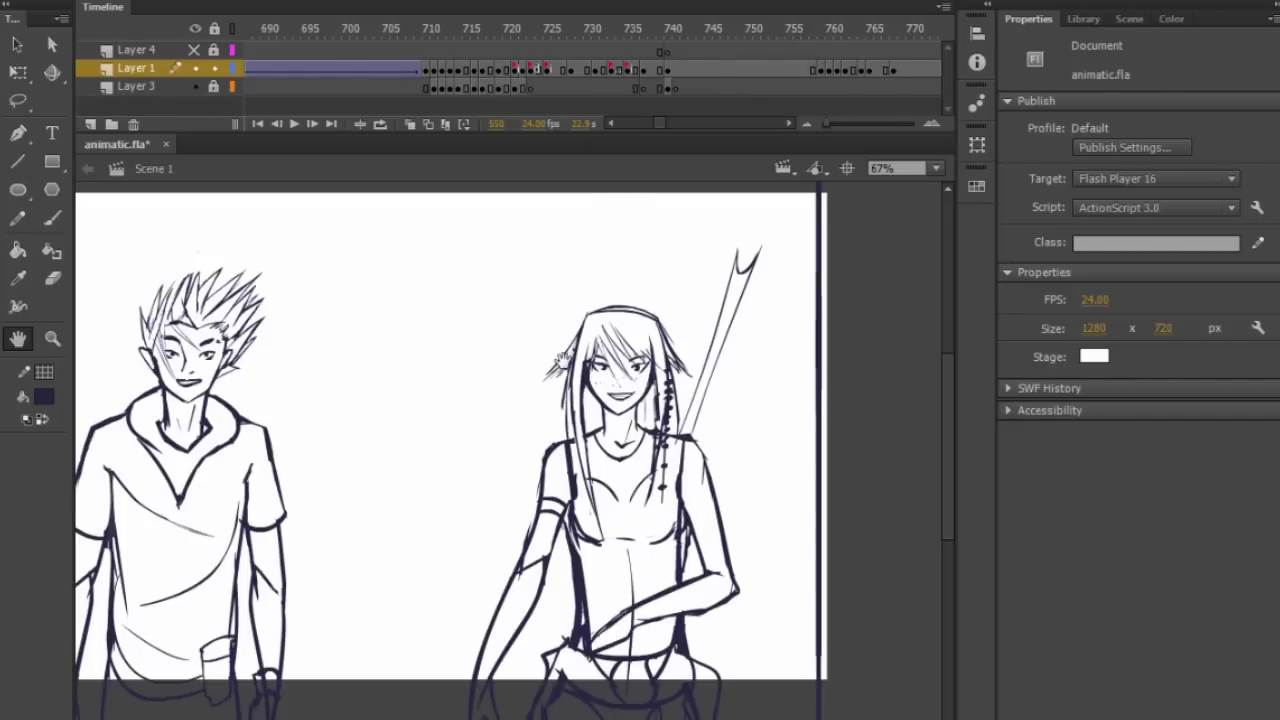
click(437, 30)
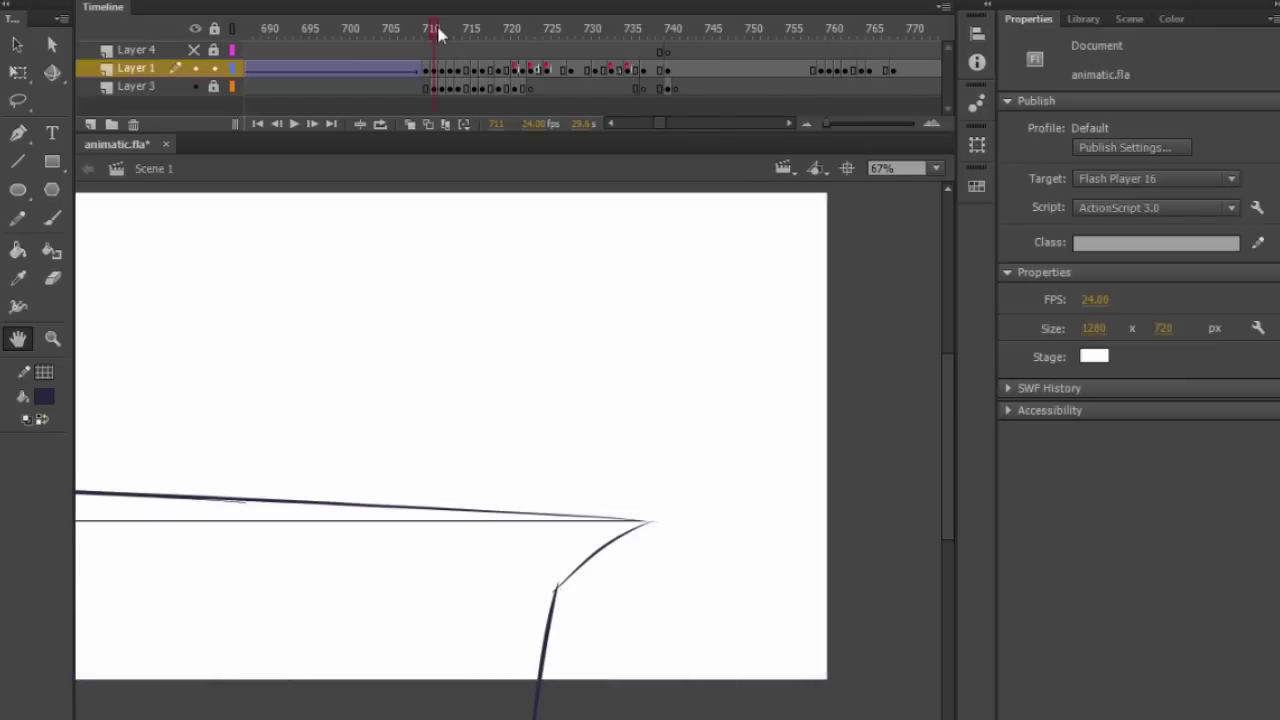
drag(411, 354, 729, 332)
scroll(336, 442, up, 4)
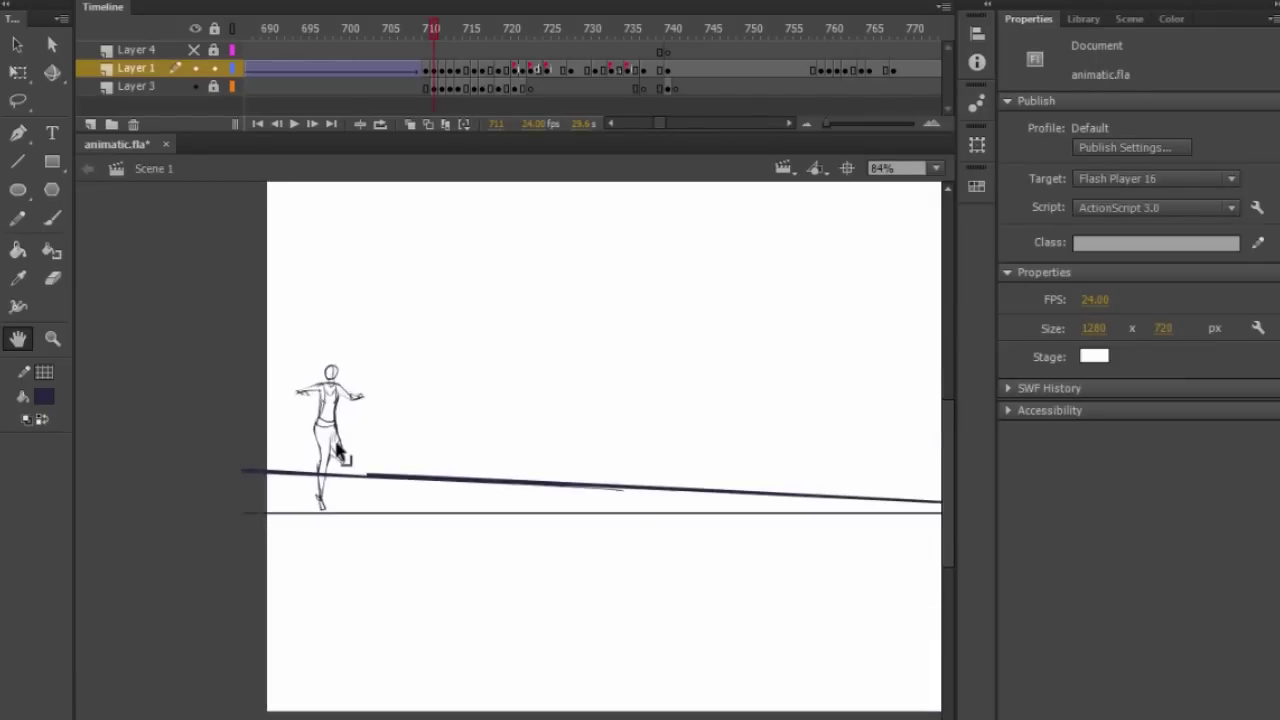
scroll(537, 314, up, 3)
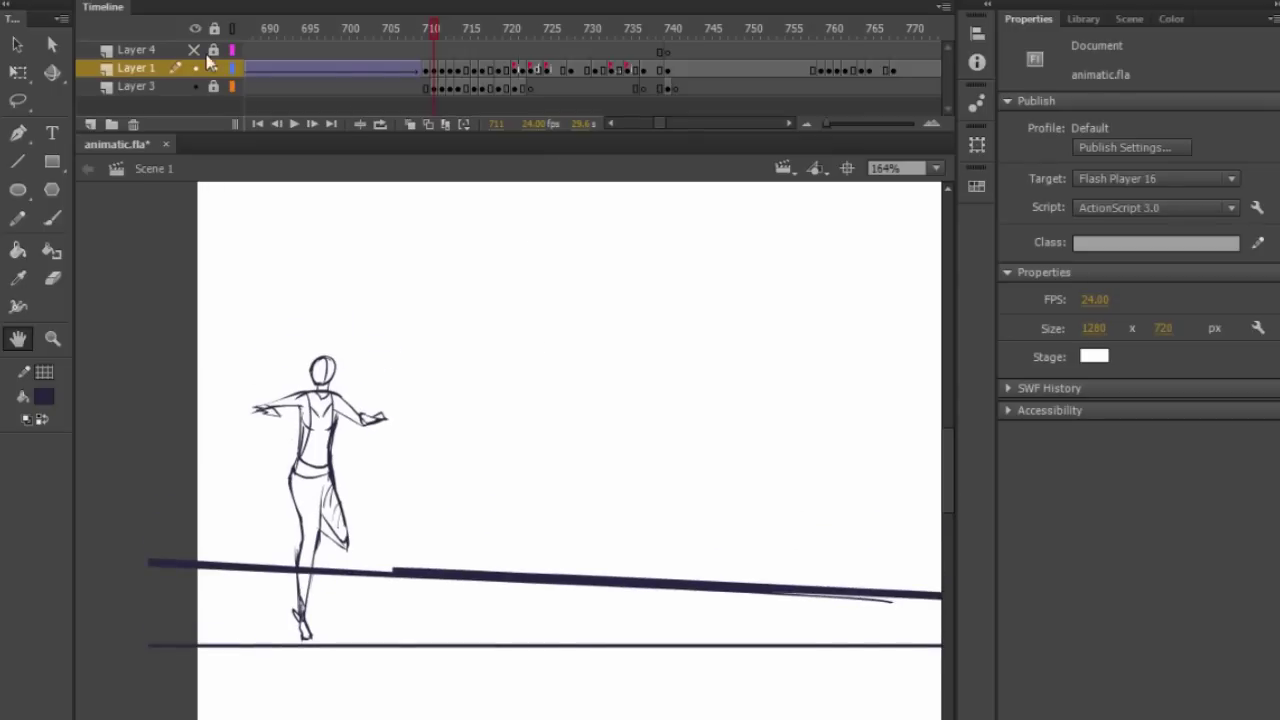
click(436, 53)
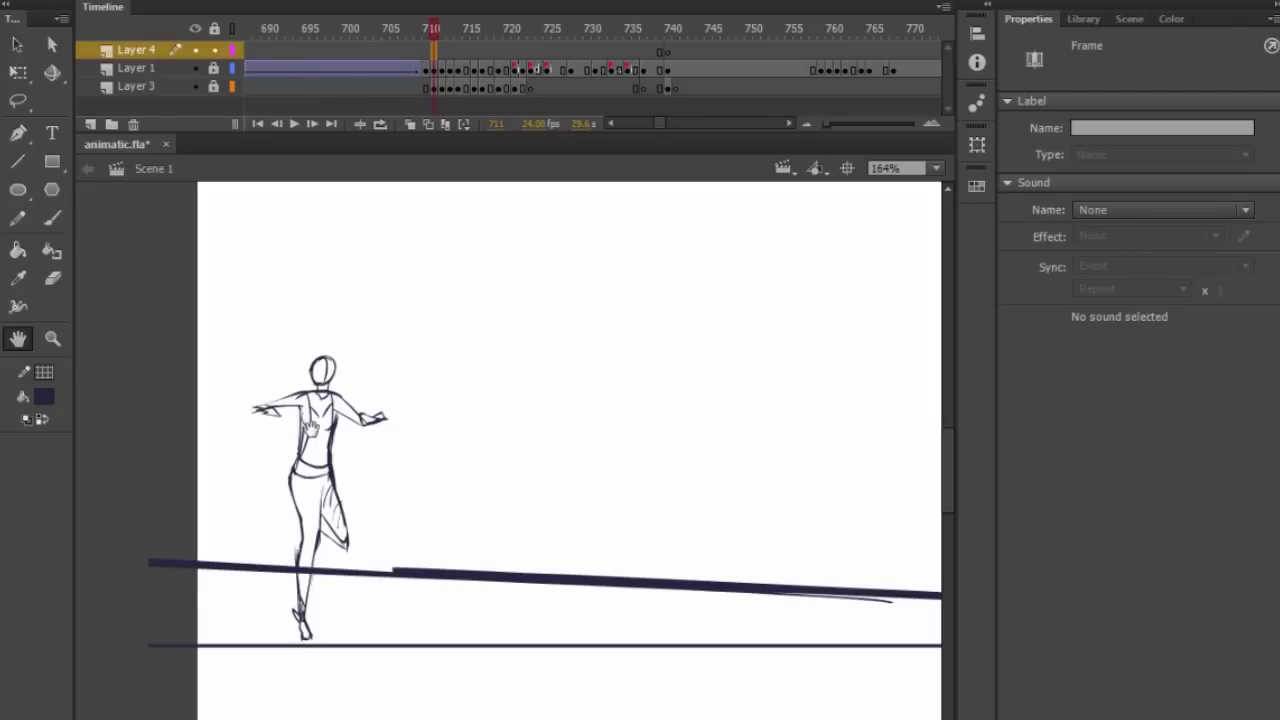
Insert blank keyframes on Layer 4 from frame 711 onward, matching the timing of Layer 1's keyframes.
scroll(303, 444, up, 2)
click(529, 28)
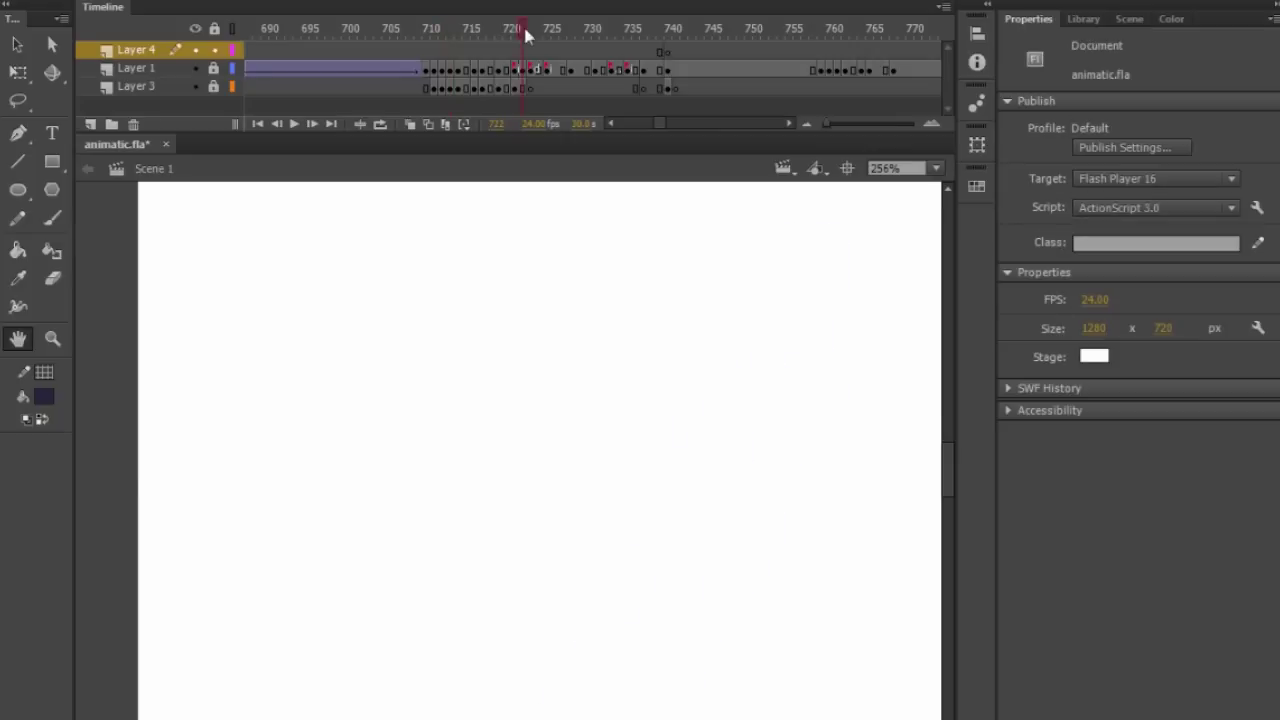
click(434, 53)
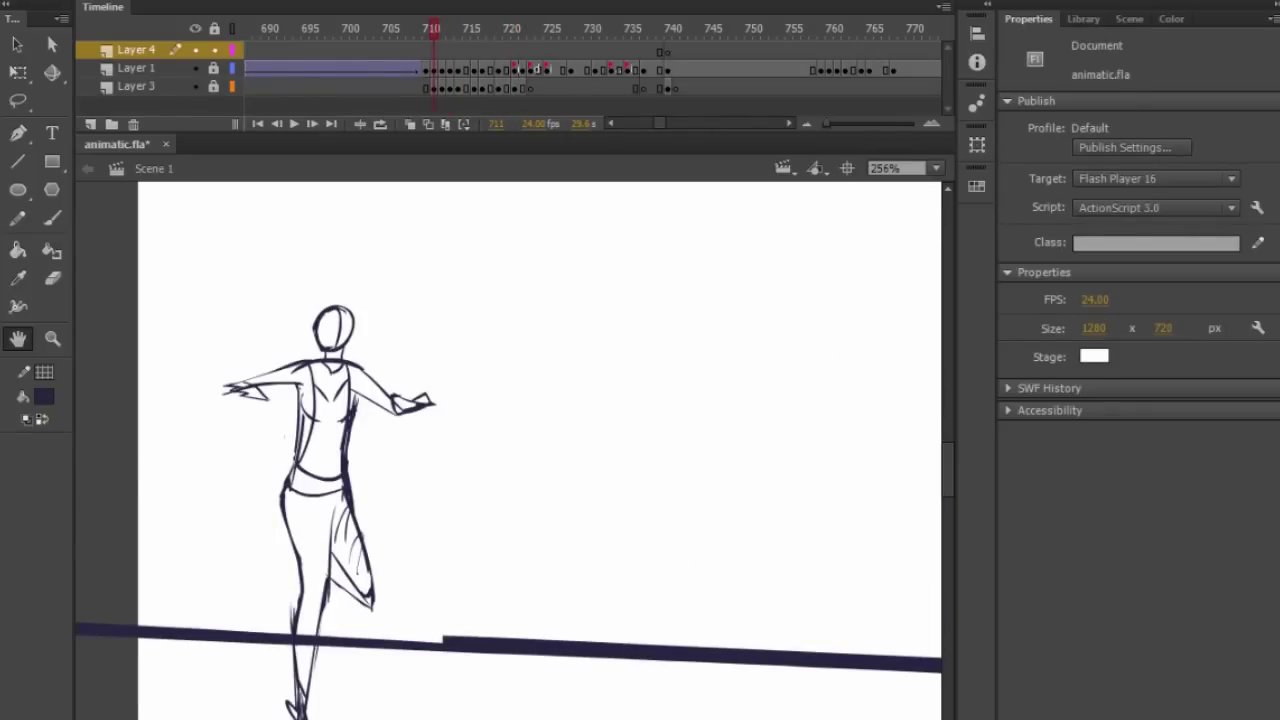
click(433, 52)
click(433, 51)
click(468, 56)
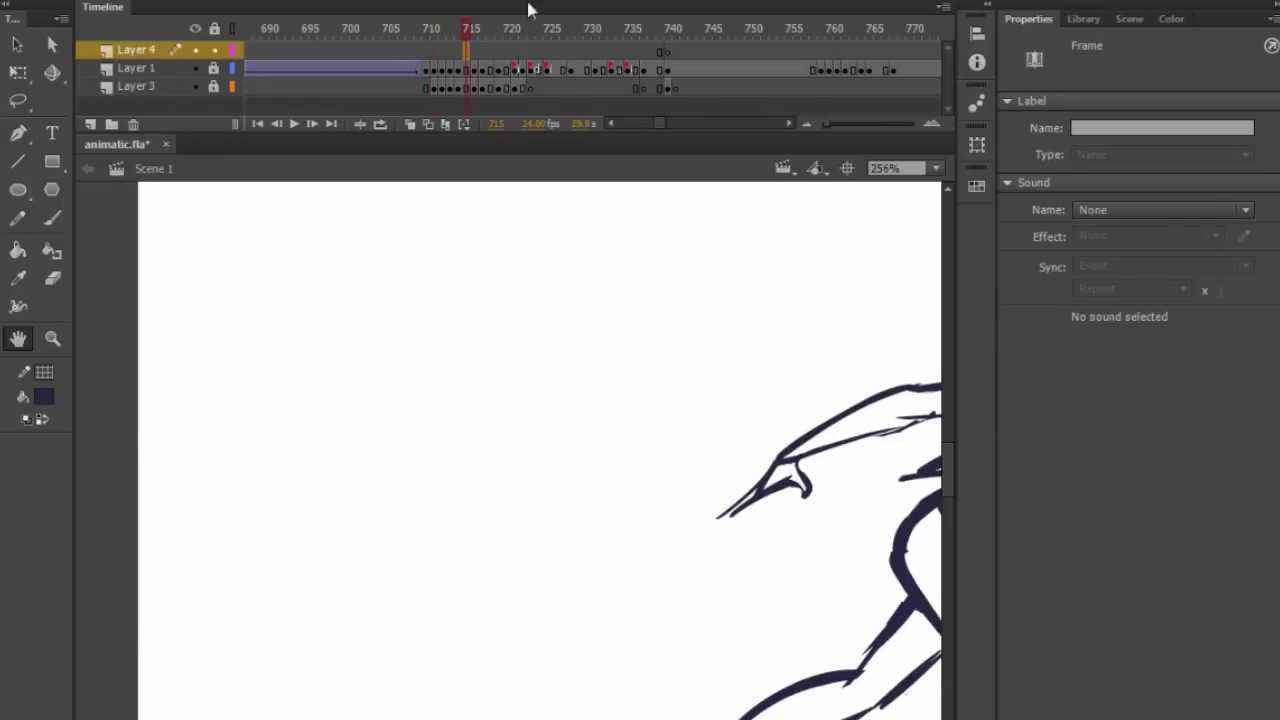
mouse_move(468, 52)
mouse_down()
mouse_move(437, 55)
mouse_move(445, 32)
mouse_move(523, 34)
mouse_up()
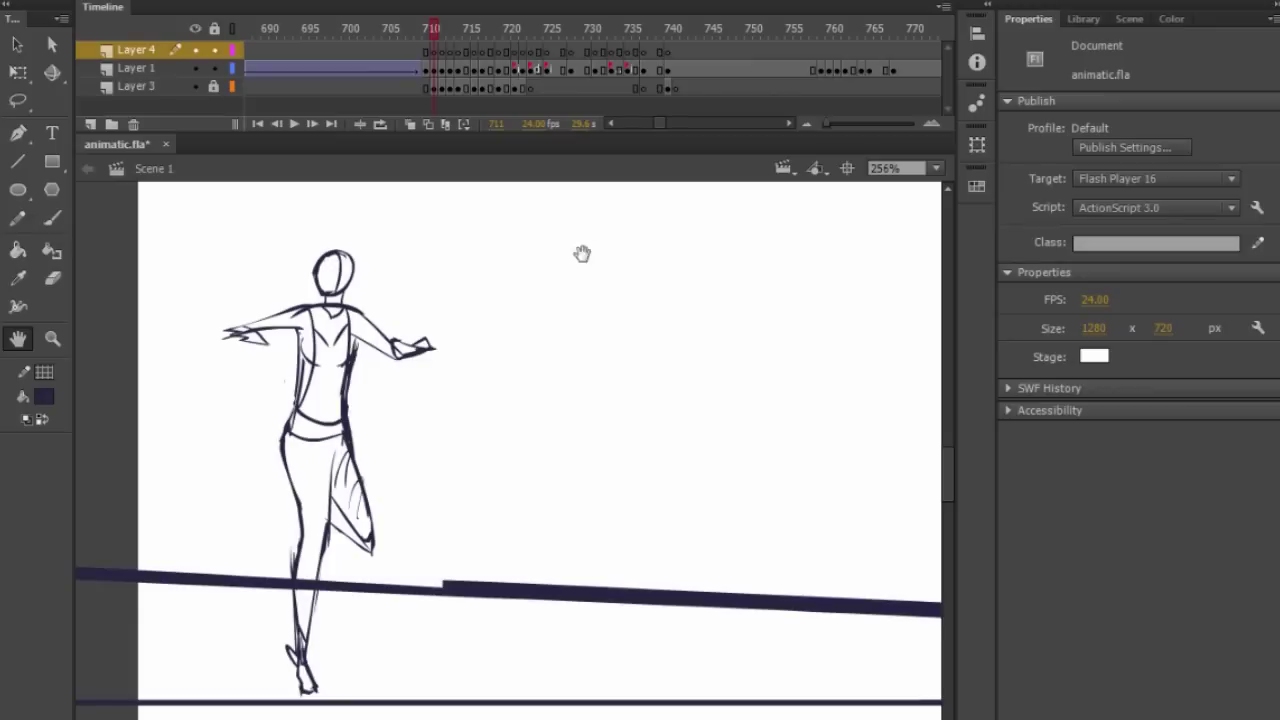
Activate the Brush tool on Layer 4 at frame 711 and set its fill to dark magenta #87316D.
drag(405, 364, 377, 348)
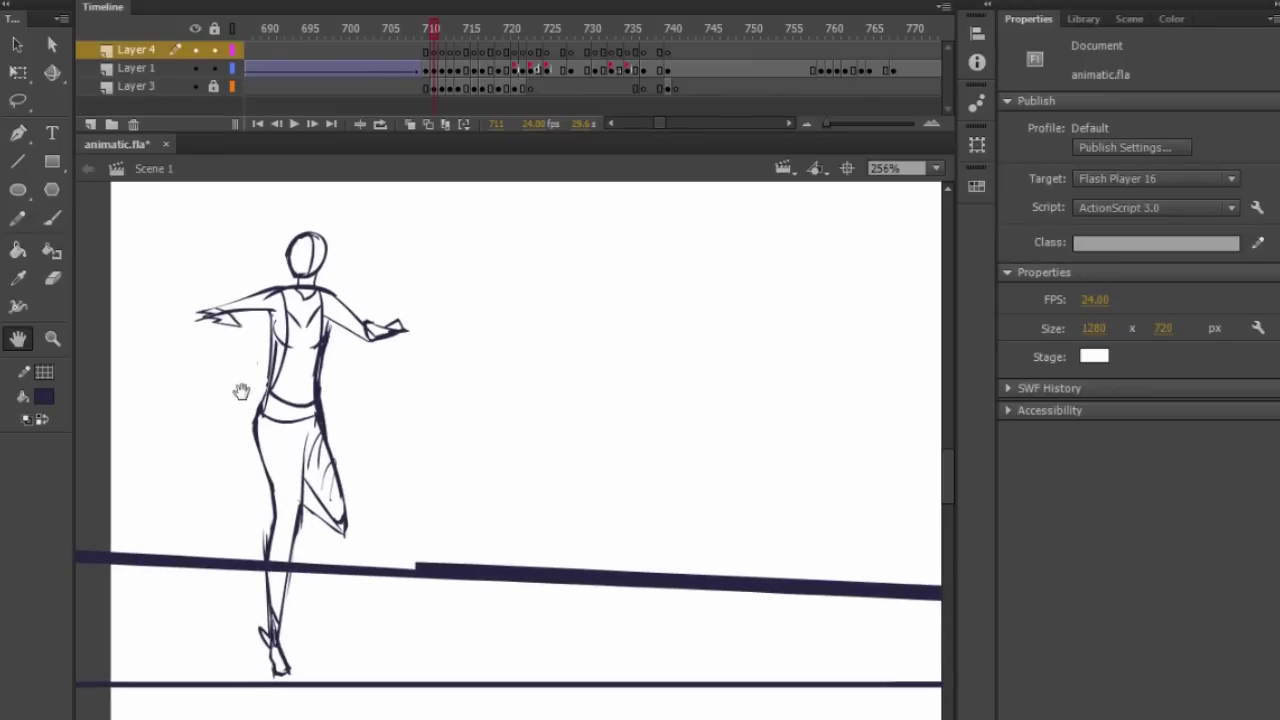
key(b)
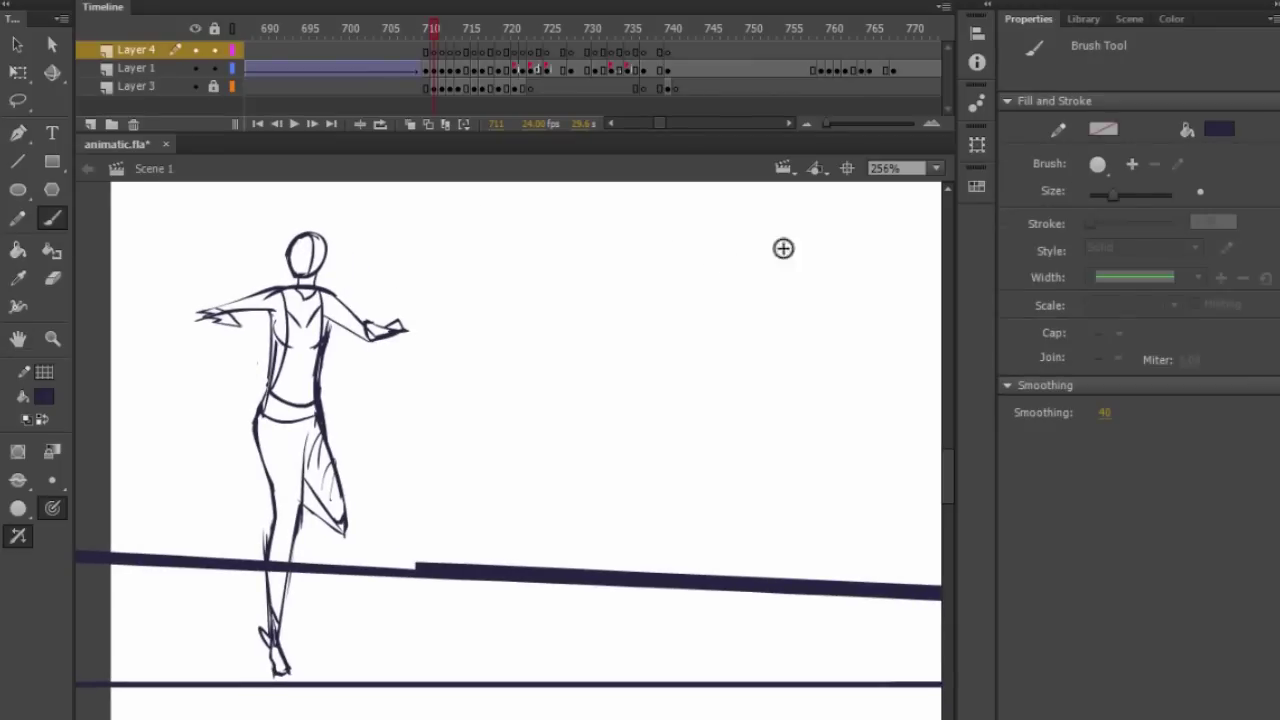
click(1165, 21)
drag(1133, 141, 1131, 112)
click(1058, 142)
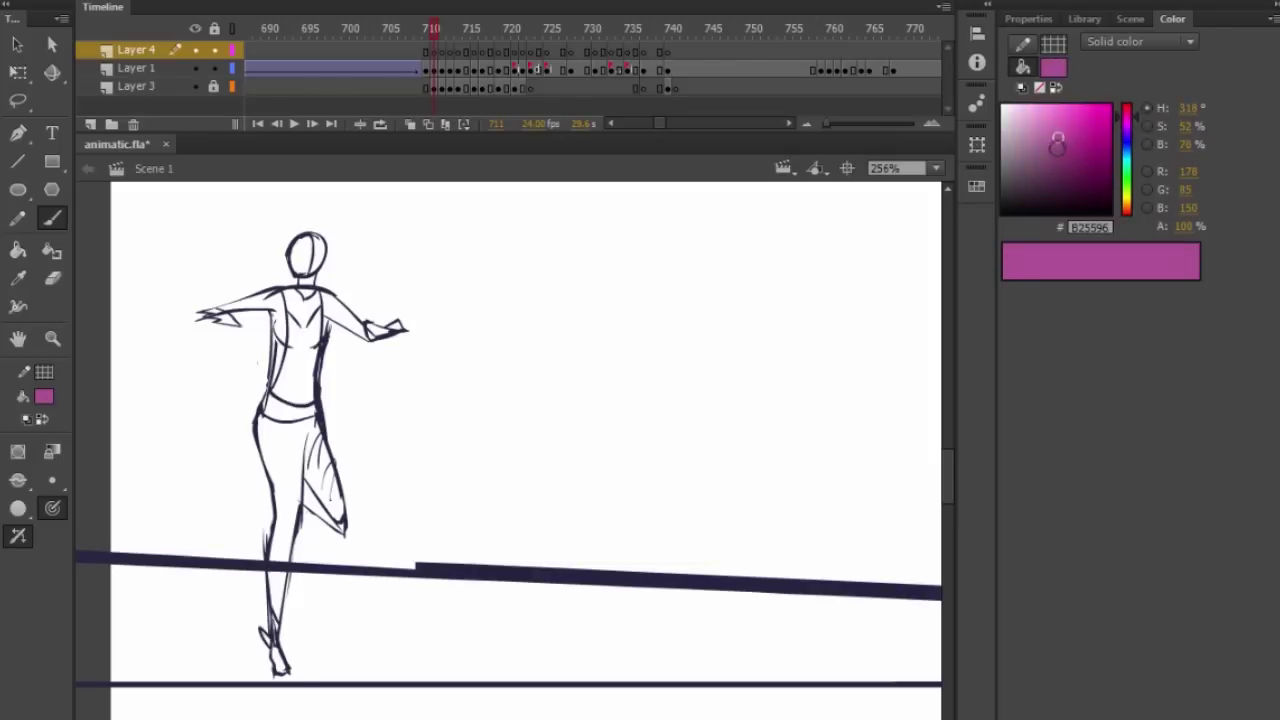
click(1069, 141)
key(space)
drag(262, 293, 517, 353)
click(1071, 158)
Sketch spiky magenta bangs over the runner's forehead on Layer 4 at frame 711.
scroll(478, 365, up, 5)
drag(528, 400, 561, 334)
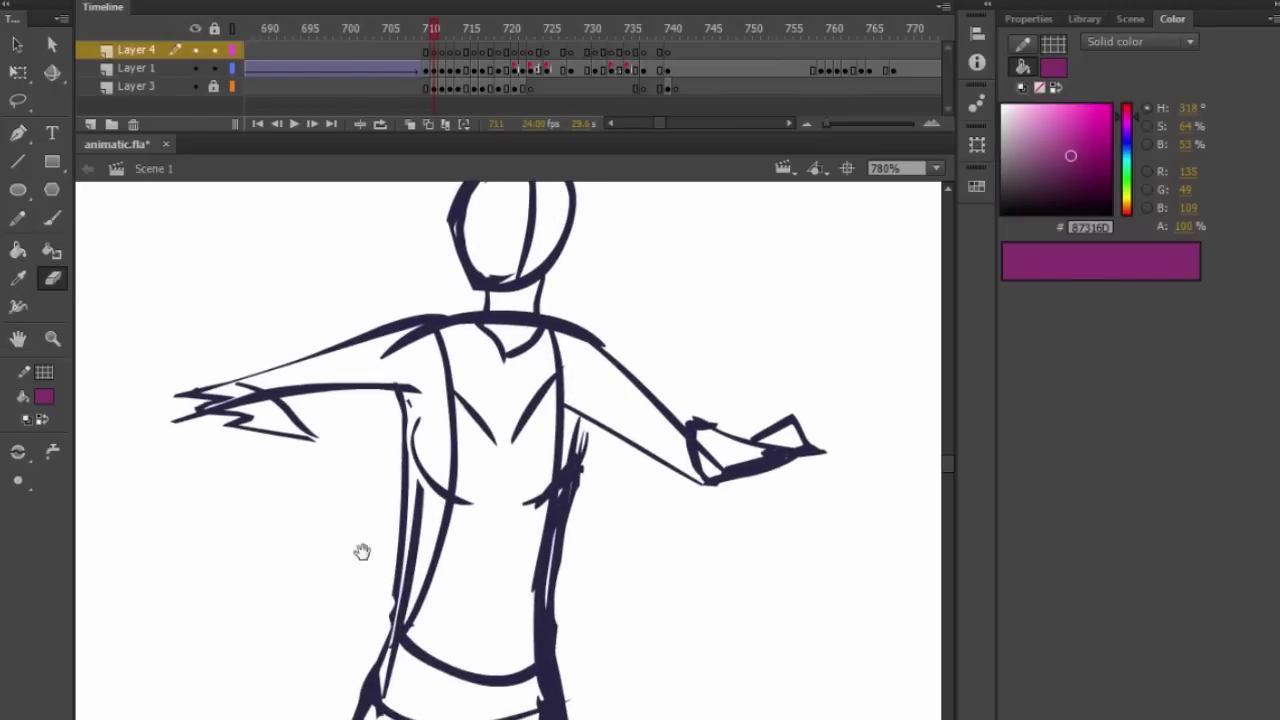
drag(695, 385, 670, 452)
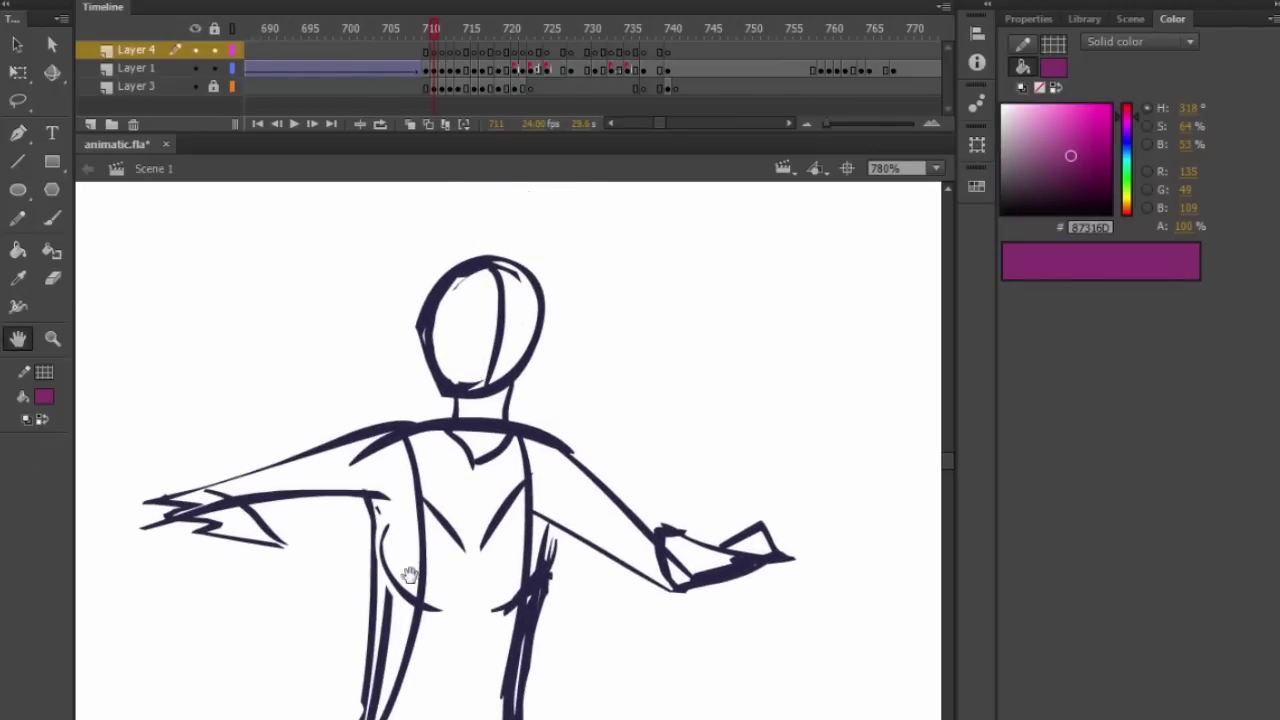
drag(613, 416, 646, 209)
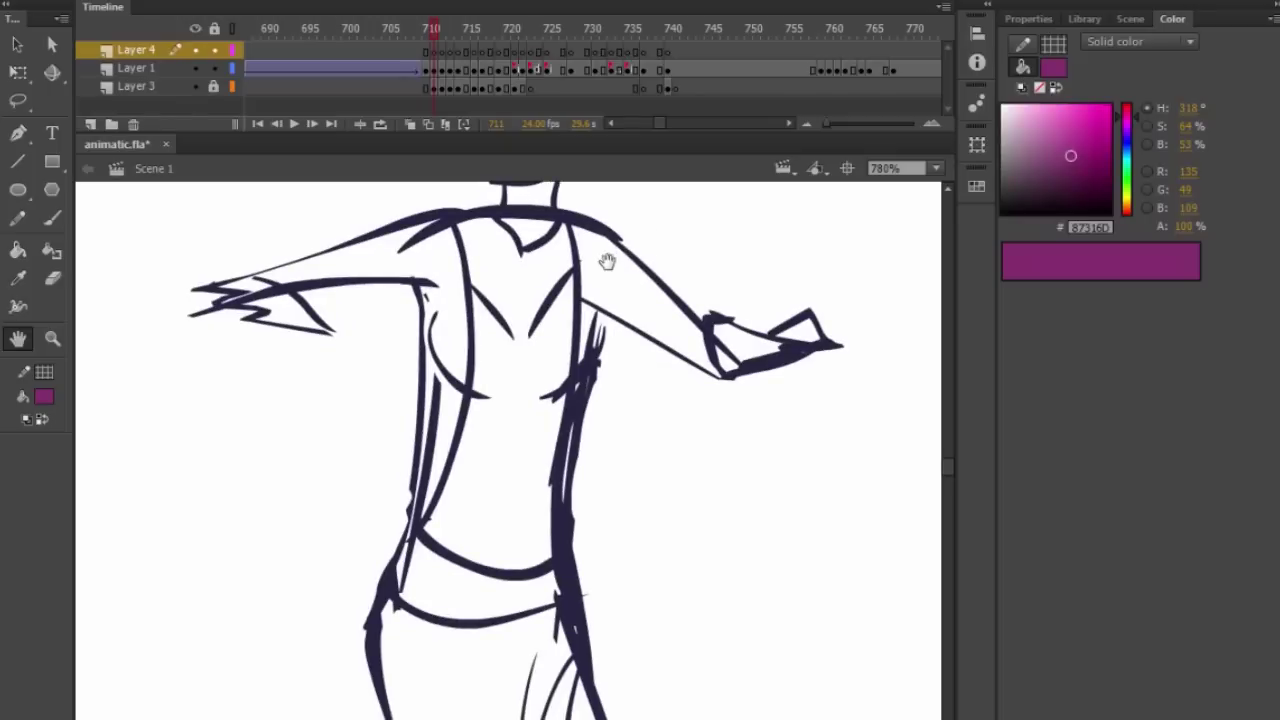
drag(609, 251, 606, 399)
drag(609, 334, 569, 487)
key(b)
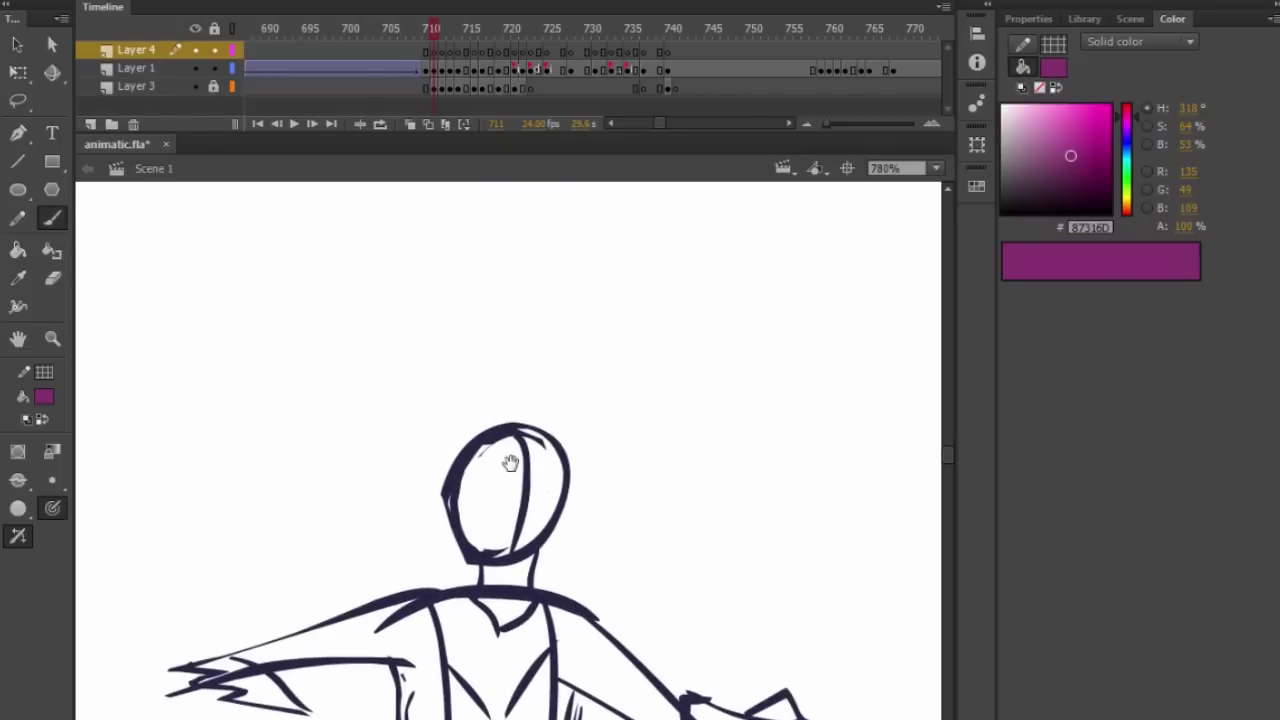
drag(500, 443, 551, 371)
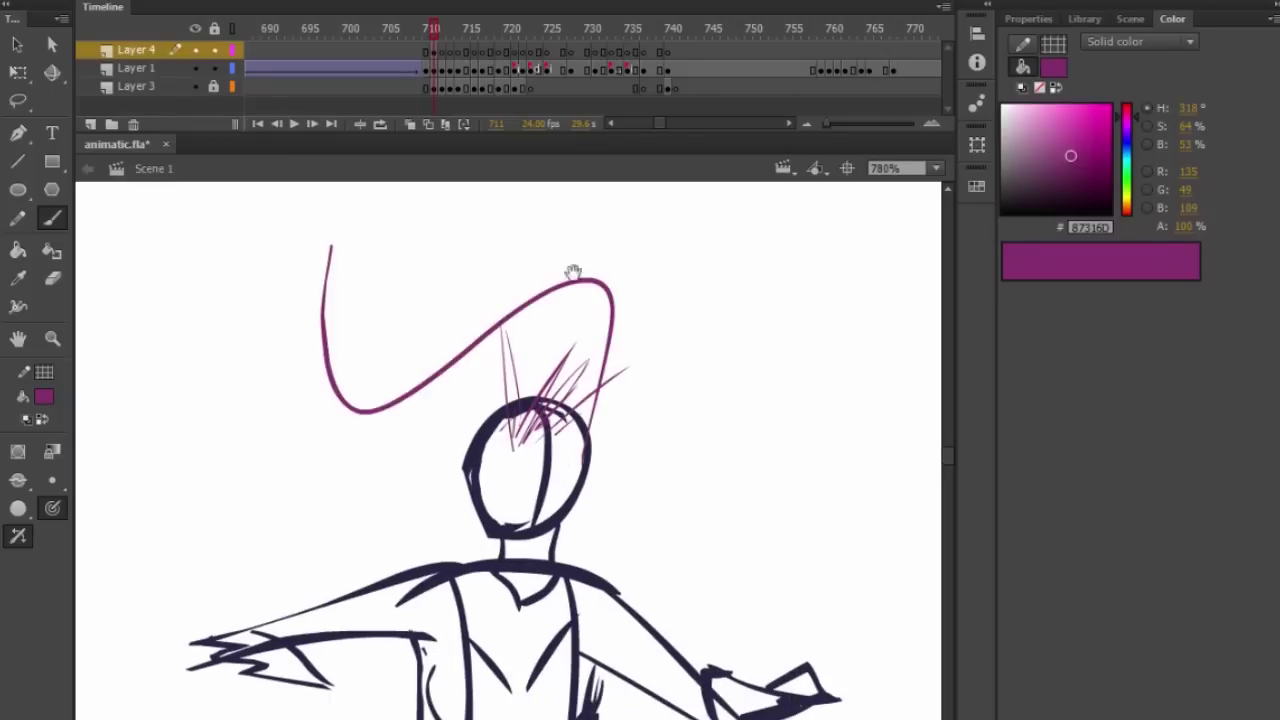
Redraw the runner's long hair at frame 711 as wavy magenta contours streaming back from the crown and nape.
key(ctrl+z)
mouse_move(598, 470)
mouse_down()
mouse_move(294, 380)
mouse_move(360, 226)
mouse_move(634, 314)
mouse_move(343, 183)
mouse_move(574, 249)
mouse_move(308, 345)
mouse_move(329, 396)
mouse_move(250, 210)
mouse_up()
key(ctrl+z)
key(ctrl+z)
key(ctrl+z)
key(ctrl+z)
mouse_move(251, 196)
mouse_down()
mouse_move(249, 280)
mouse_move(552, 312)
mouse_up()
key(ctrl+z)
key(ctrl+z)
mouse_move(588, 468)
mouse_down()
mouse_move(603, 403)
mouse_move(260, 243)
mouse_up()
key(ctrl+z)
mouse_move(585, 500)
mouse_down()
mouse_move(557, 323)
mouse_move(175, 207)
mouse_up()
key(ctrl+z)
mouse_move(570, 418)
mouse_down()
mouse_move(288, 505)
mouse_move(305, 497)
mouse_move(317, 517)
mouse_move(638, 474)
mouse_up()
key(ctrl+z)
key(space)
drag(552, 498, 434, 477)
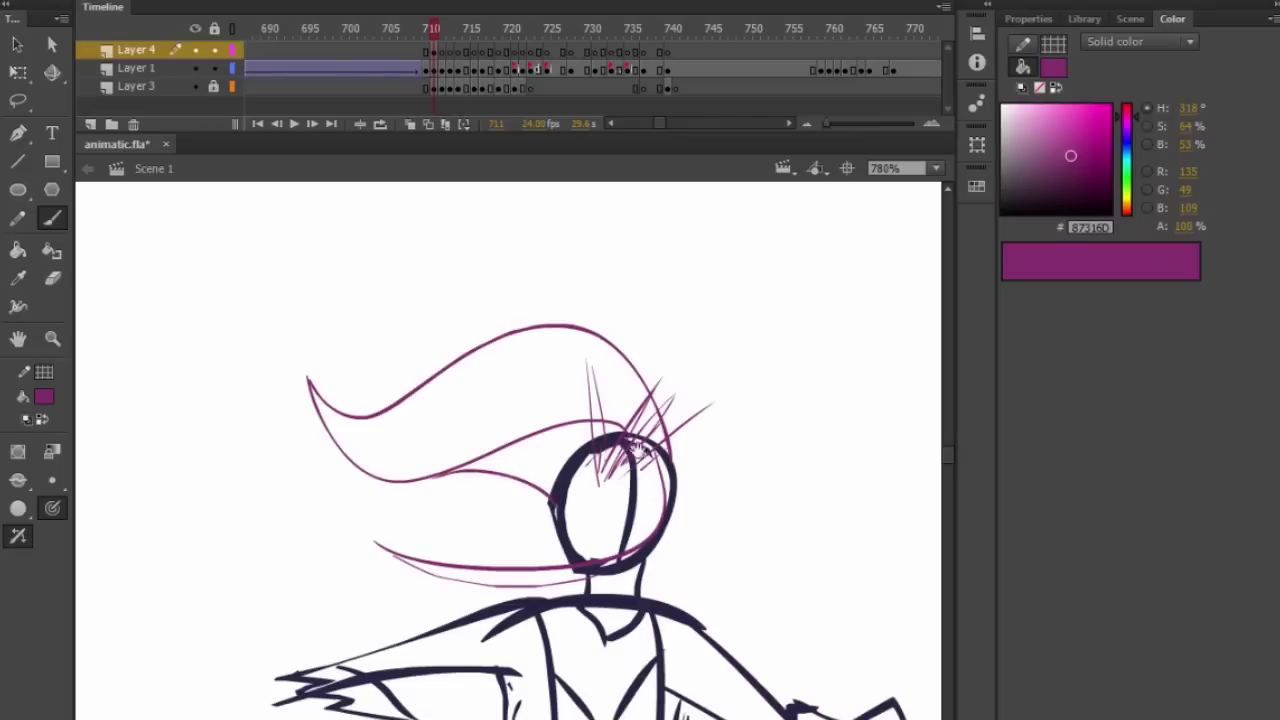
Refine the inner strands of the flowing hair at frame 711 and sketch the windblown hair at frame 712.
mouse_move(643, 444)
mouse_down()
mouse_move(455, 395)
mouse_move(498, 423)
mouse_move(658, 448)
mouse_move(313, 441)
mouse_up()
key(ctrl+z)
key(ctrl+z)
mouse_move(655, 438)
mouse_down()
mouse_move(401, 403)
mouse_move(429, 395)
mouse_up()
key(ctrl+z)
key(ctrl+z)
key(space)
drag(704, 357, 743, 329)
drag(360, 424, 604, 508)
key(ctrl+z)
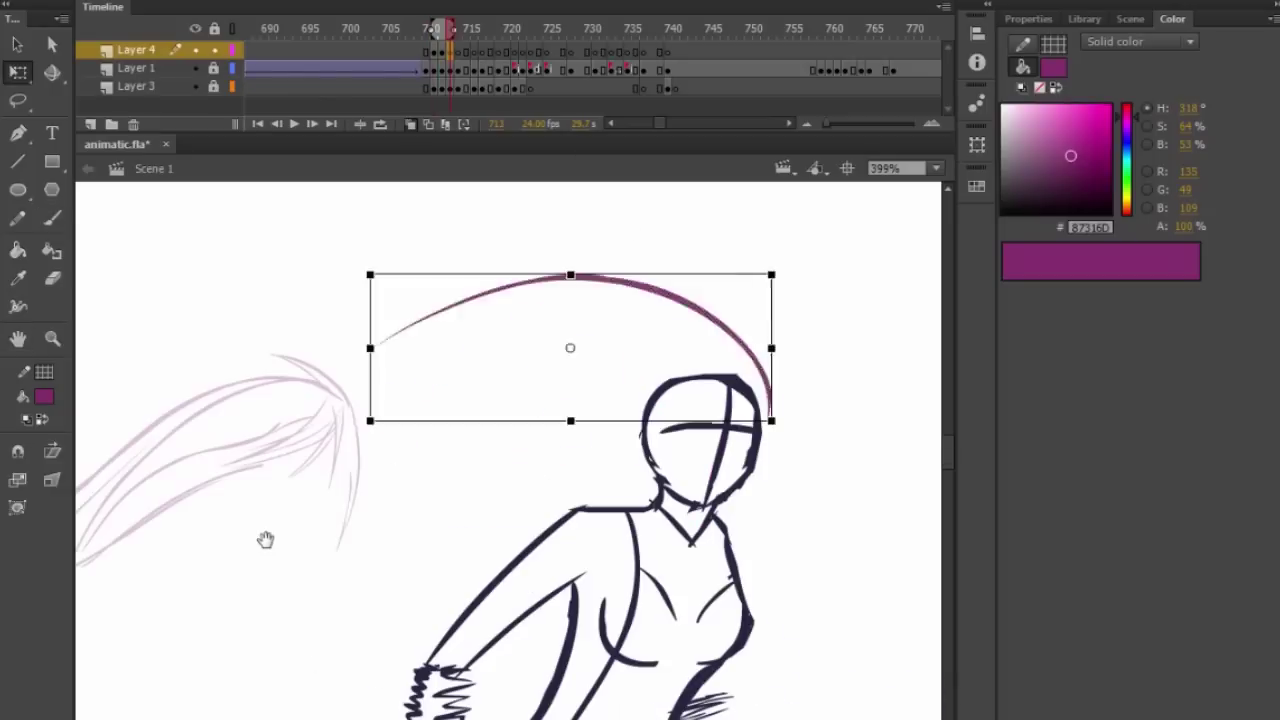
Delete the selected hair arc at frame 713 and compare the onion-skinned hair of the two preceding frames.
key(Delete)
key(h)
mouse_move(745, 361)
mouse_down()
mouse_move(960, 350)
mouse_move(1034, 300)
mouse_up()
mouse_move(576, 458)
mouse_down()
mouse_move(571, 414)
mouse_move(559, 416)
mouse_move(595, 402)
mouse_up()
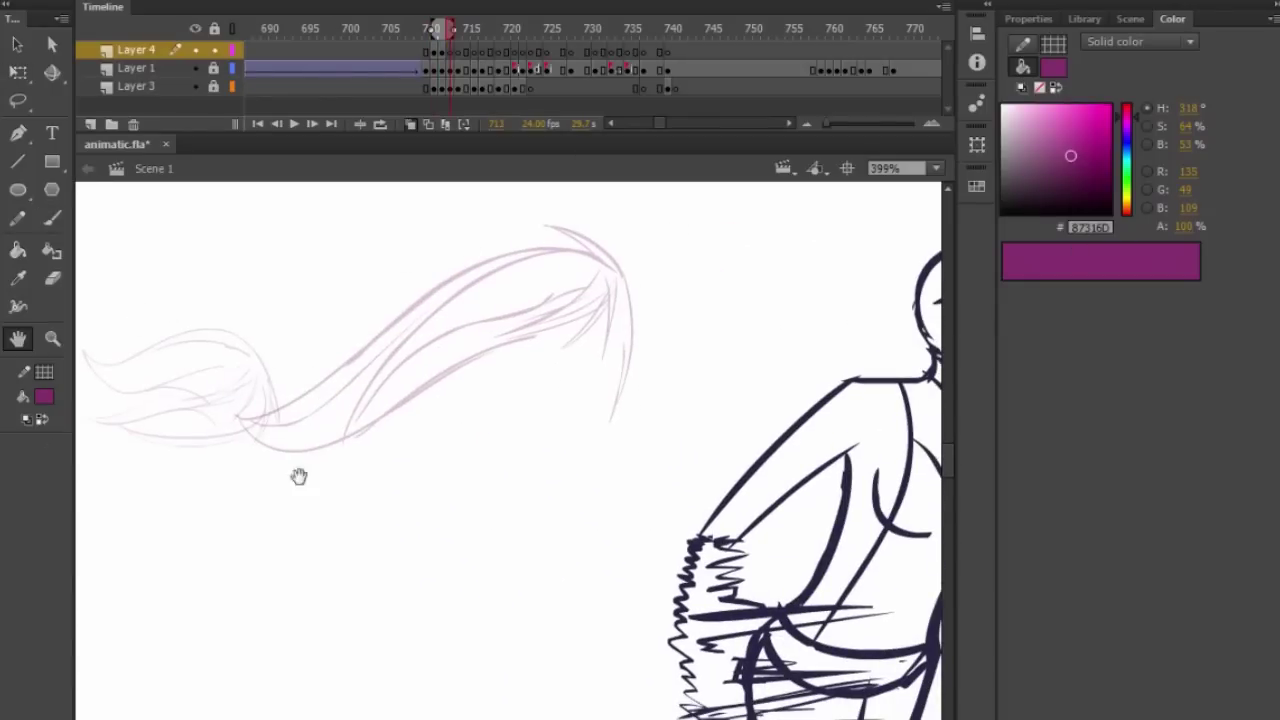
mouse_move(674, 418)
mouse_down()
mouse_move(563, 466)
mouse_move(956, 365)
mouse_move(940, 371)
mouse_up()
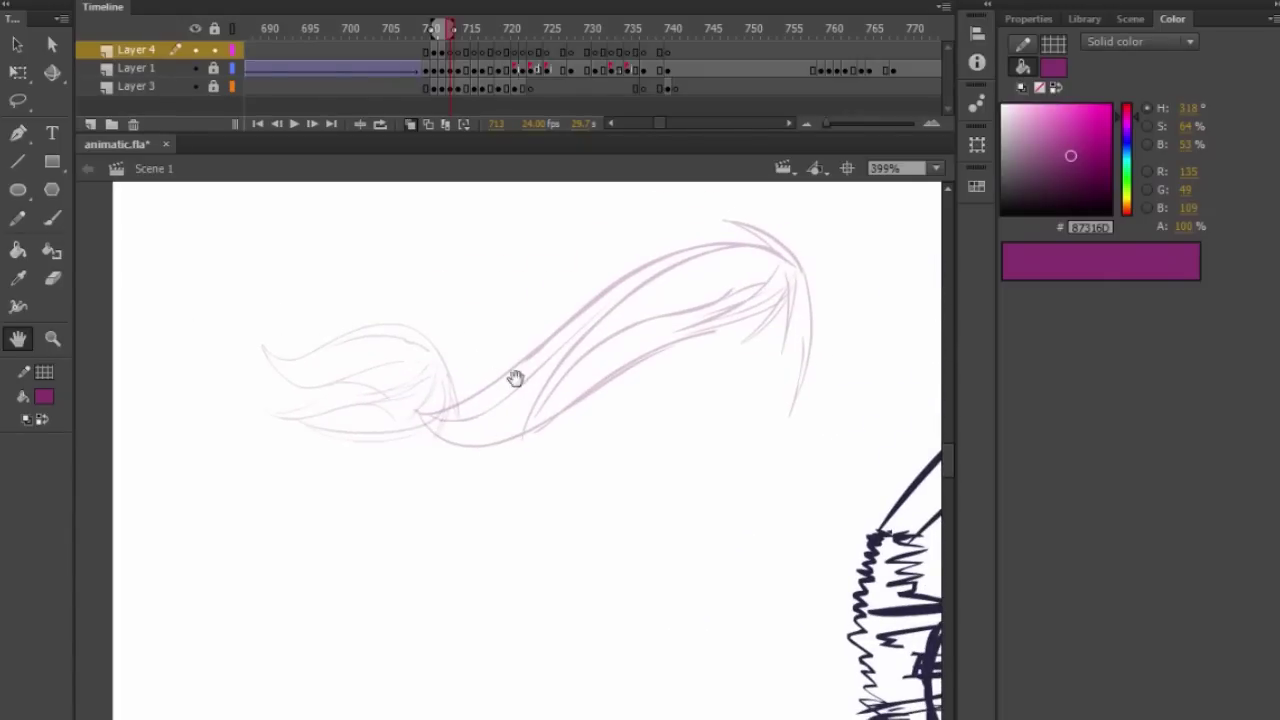
Draw the upper hair outline at frame 713 as an S-curve from the face over the crown and back.
drag(737, 466, 447, 572)
drag(783, 447, 545, 526)
mouse_move(668, 475)
mouse_down()
mouse_move(496, 385)
mouse_move(377, 397)
mouse_move(557, 351)
mouse_move(424, 380)
mouse_up()
key(ctrl+z)
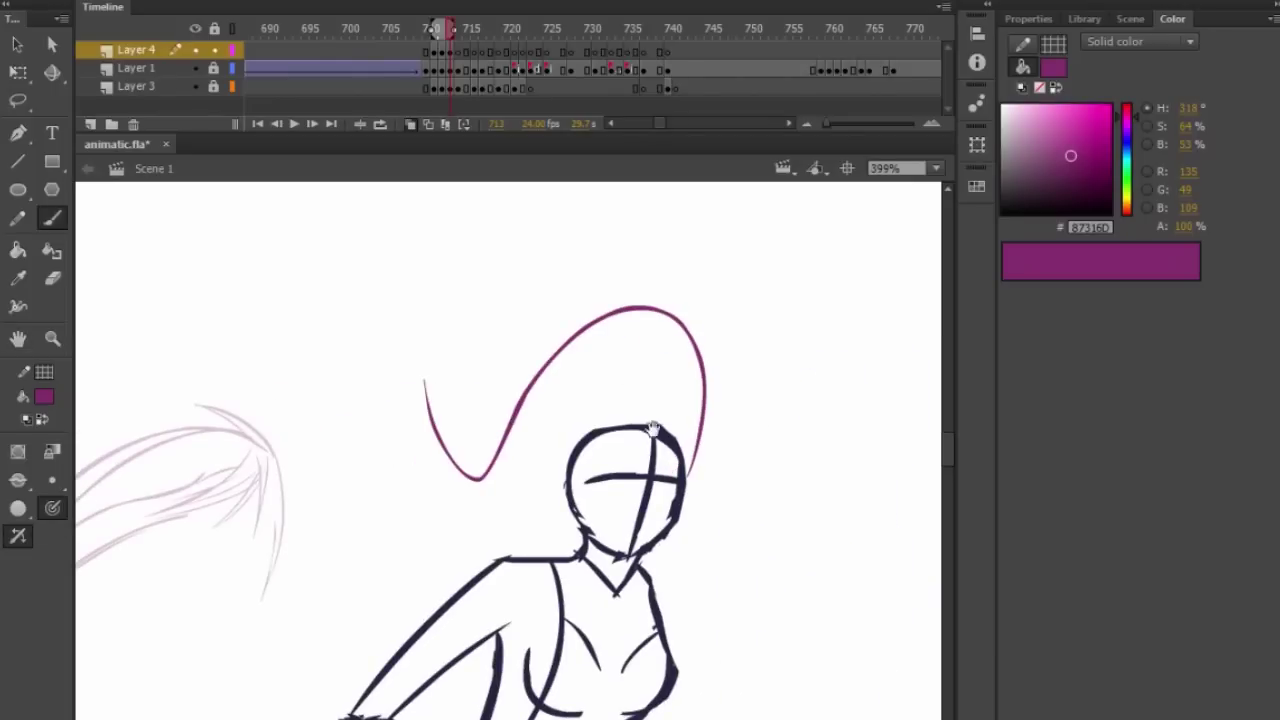
drag(673, 407, 905, 383)
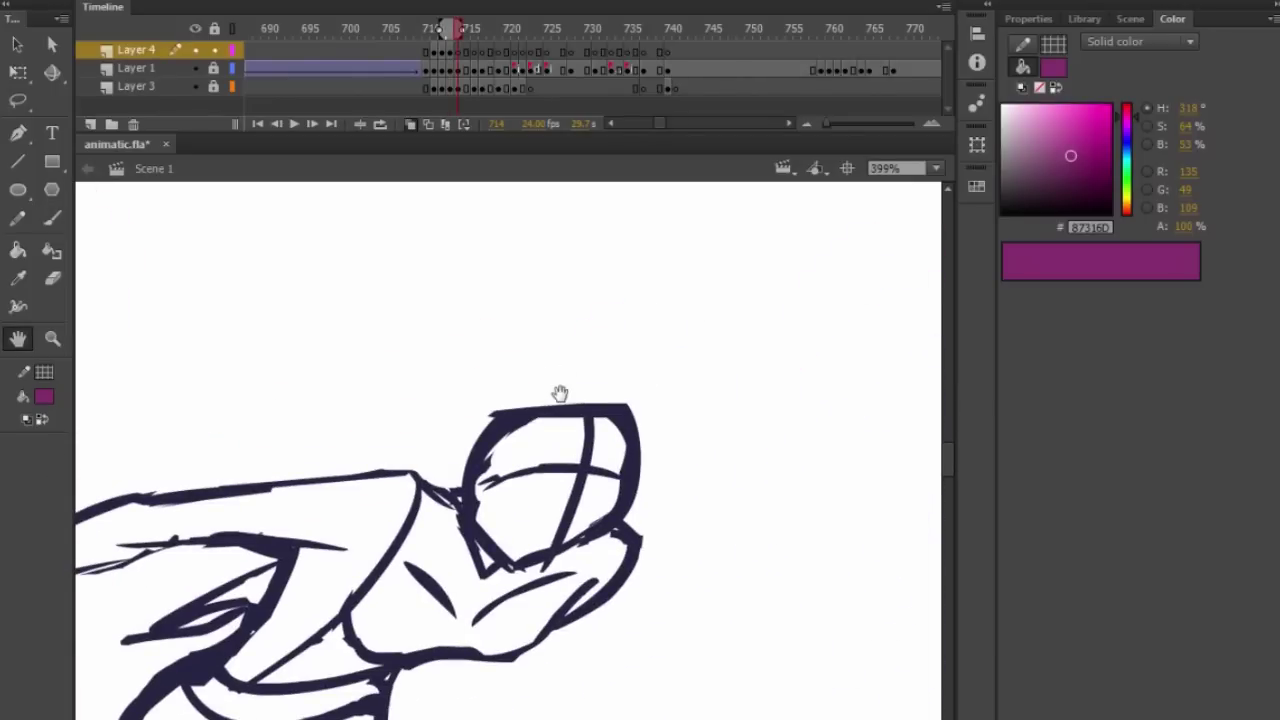
Try several upper hair outlines sweeping back from the crouching runner's head at frame 714.
scroll(560, 394, down, 1)
scroll(560, 393, down, 1)
drag(481, 378, 103, 431)
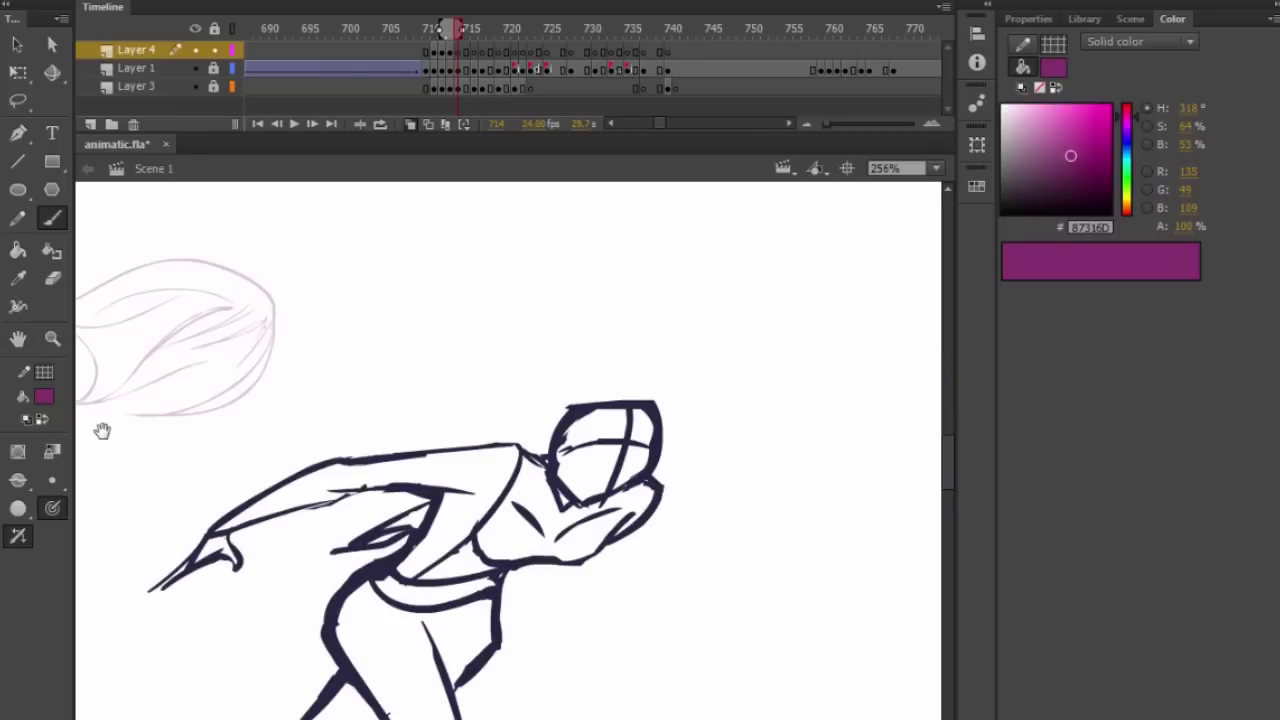
scroll(594, 486, up, 2)
mouse_move(699, 409)
mouse_down()
mouse_move(675, 482)
mouse_move(690, 570)
mouse_up()
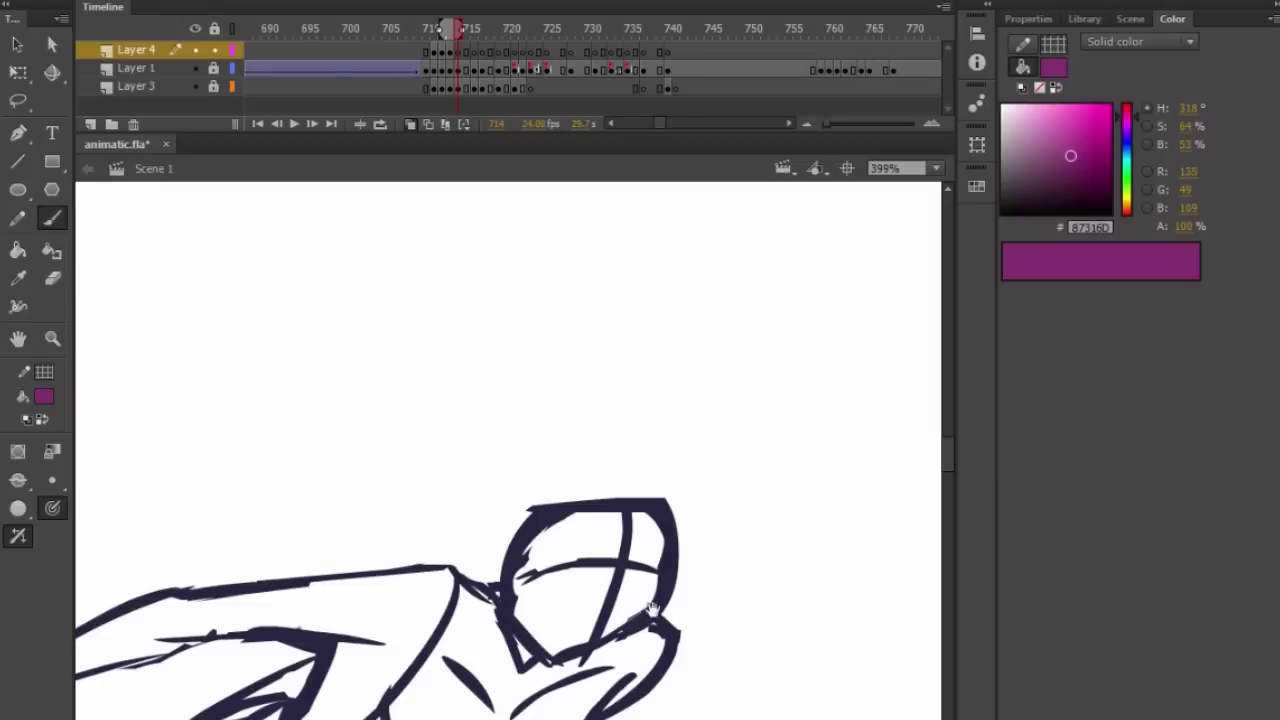
drag(684, 516, 243, 495)
key(ctrl+z)
drag(680, 512, 277, 430)
key(ctrl+z)
mouse_move(672, 568)
mouse_down()
mouse_move(206, 486)
mouse_move(751, 420)
mouse_move(366, 420)
mouse_up()
key(ctrl+z)
Sketch the crown, upper and lower contours of the hair streaming behind the crouching runner at frame 714.
scroll(384, 398, down, 2)
mouse_move(748, 465)
mouse_down()
mouse_move(1129, 377)
mouse_move(834, 454)
mouse_move(734, 443)
mouse_move(707, 476)
mouse_move(423, 423)
mouse_up()
key(b)
key(ctrl+z)
drag(680, 435, 423, 371)
key(ctrl+z)
drag(707, 465, 466, 420)
key(ctrl+z)
drag(707, 460, 418, 372)
key(ctrl+z)
mouse_move(707, 460)
mouse_down()
mouse_move(466, 449)
mouse_move(503, 414)
mouse_move(703, 433)
mouse_move(453, 435)
mouse_move(400, 404)
mouse_move(737, 409)
mouse_up()
key(ctrl+z)
key(ctrl+z)
key(ctrl+z)
mouse_move(408, 408)
mouse_down()
mouse_move(416, 444)
mouse_move(444, 461)
mouse_move(627, 487)
mouse_move(572, 472)
mouse_move(607, 471)
mouse_up()
key(ctrl+z)
key(ctrl+z)
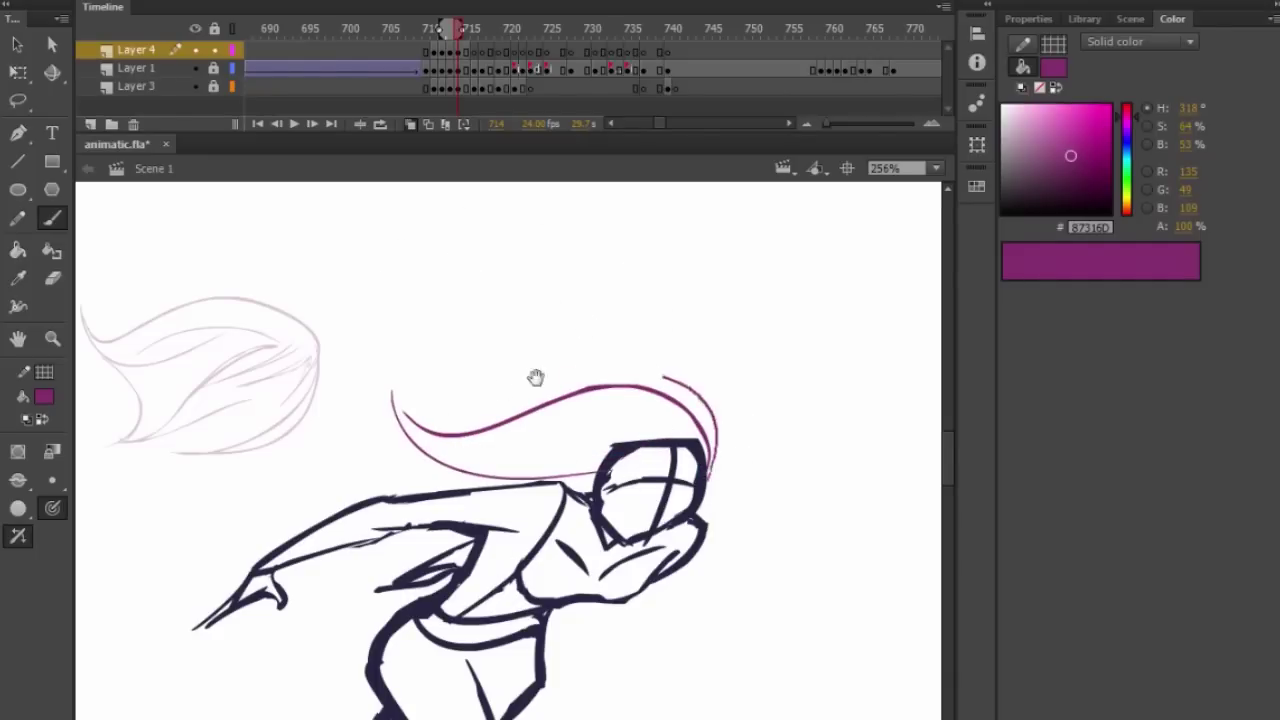
Flip back and forth between frames 714 and 716 to compare the hair with the next pose.
key(period)
key(period)
key(comma)
key(comma)
key(period)
key(period)
key(comma)
key(comma)
Sketch the leaping character's hair at frame 716 as long strands sweeping down behind her from the crown.
drag(541, 409, 846, 377)
mouse_move(652, 382)
mouse_down()
mouse_move(549, 352)
mouse_move(378, 357)
mouse_up()
key(period)
key(period)
drag(797, 412, 753, 449)
key(e)
key(b)
drag(407, 516, 757, 361)
key(ctrl+z)
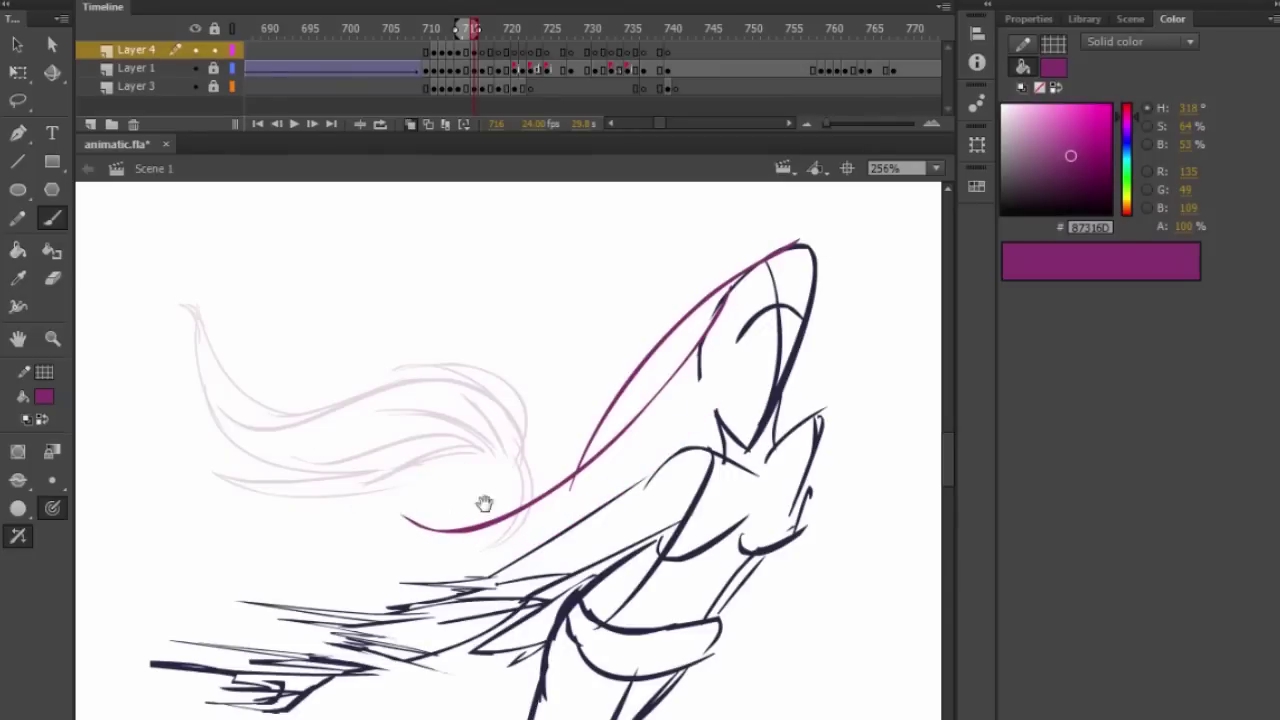
drag(606, 476, 582, 468)
drag(403, 508, 660, 440)
key(ctrl+z)
mouse_move(371, 506)
mouse_down()
mouse_move(722, 326)
mouse_move(717, 363)
mouse_up()
key(ctrl+z)
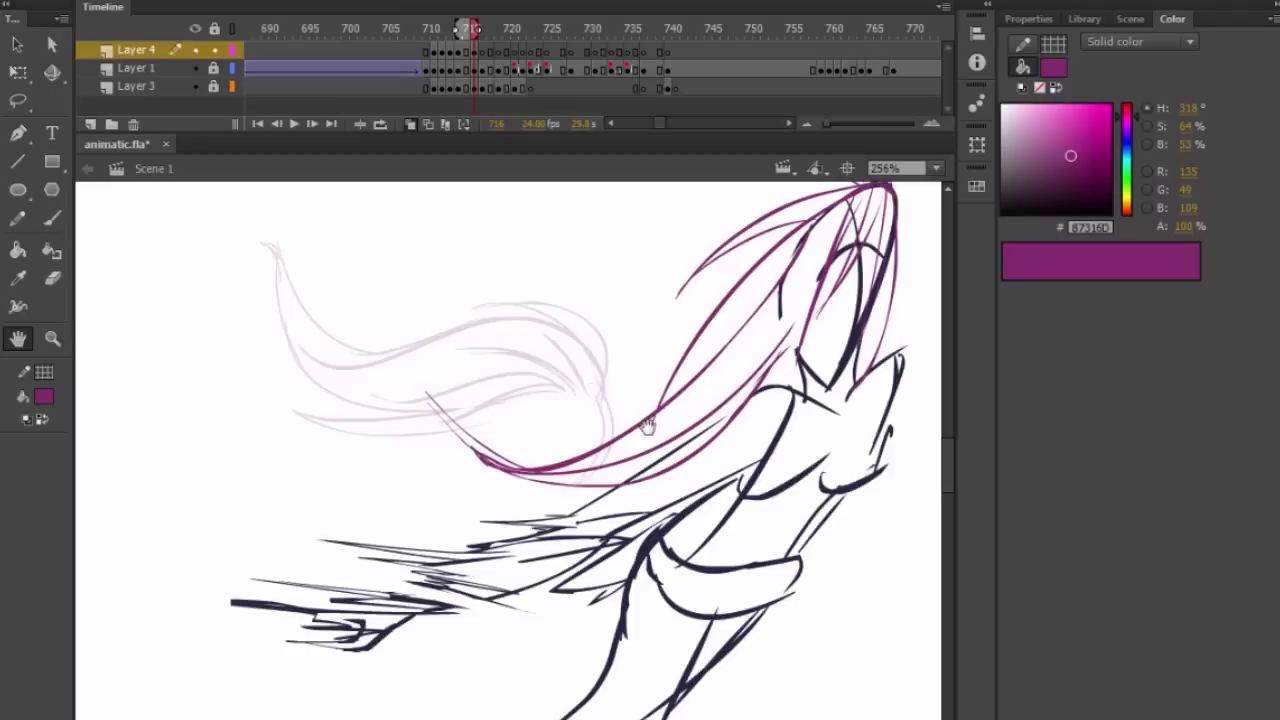
Turn off onion skinning, toggle looping and play the animation to review the hair movement.
drag(649, 426, 588, 457)
scroll(547, 421, down, 1)
scroll(547, 421, down, 4)
click(413, 124)
click(380, 124)
key(Return)
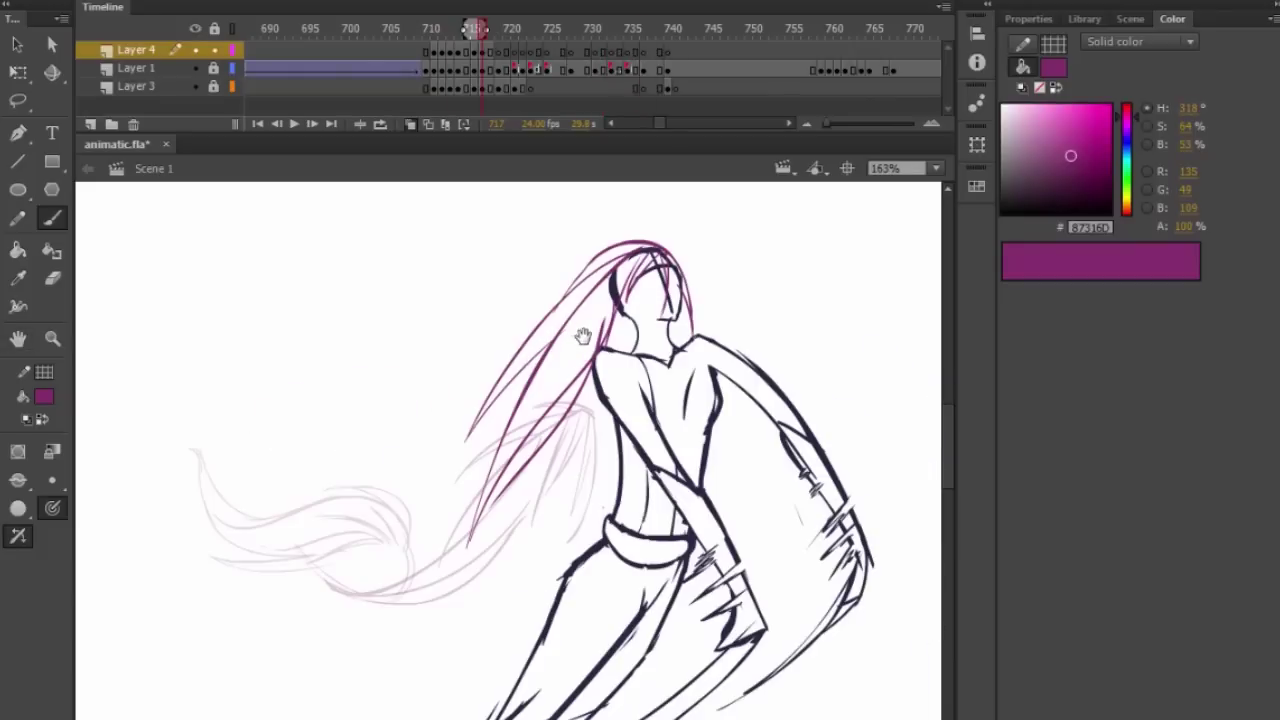
Extend the hair at frame 717 into a longer tail reaching toward the previous frame's onion-skinned hair.
drag(445, 556, 455, 513)
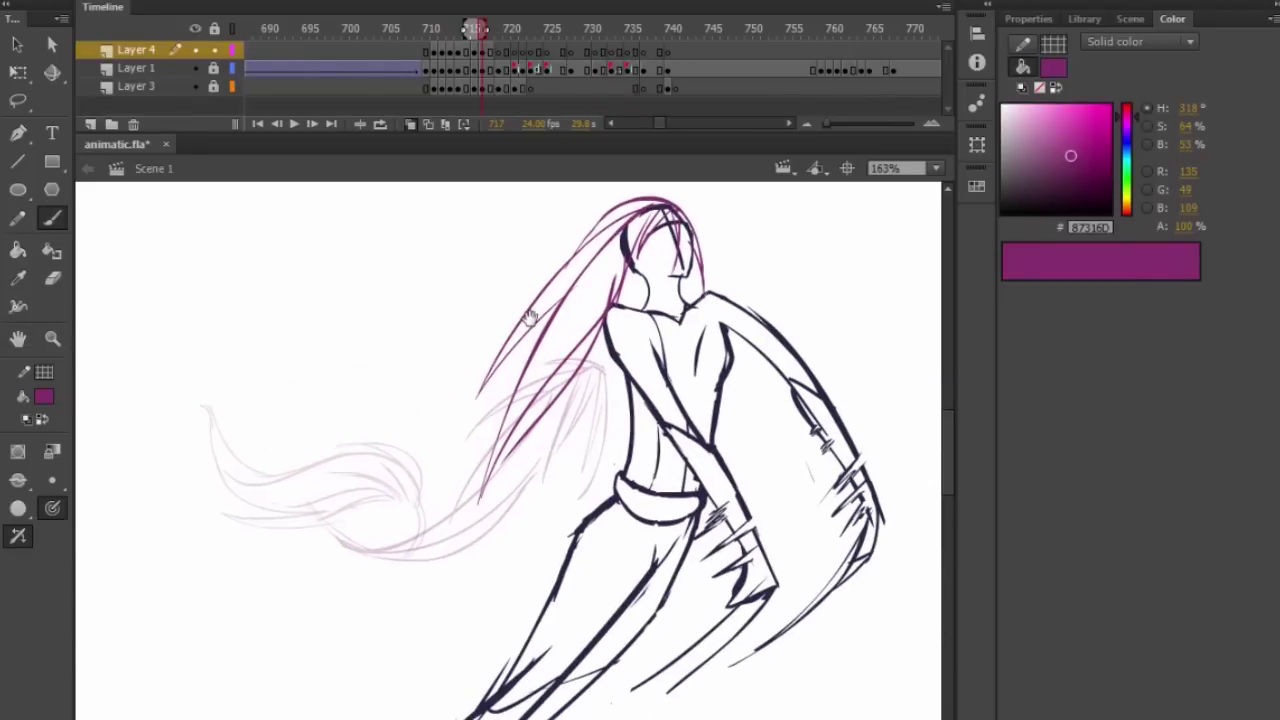
mouse_move(545, 318)
mouse_down()
mouse_move(457, 500)
mouse_move(427, 511)
mouse_move(505, 313)
mouse_move(417, 484)
mouse_up()
key(e)
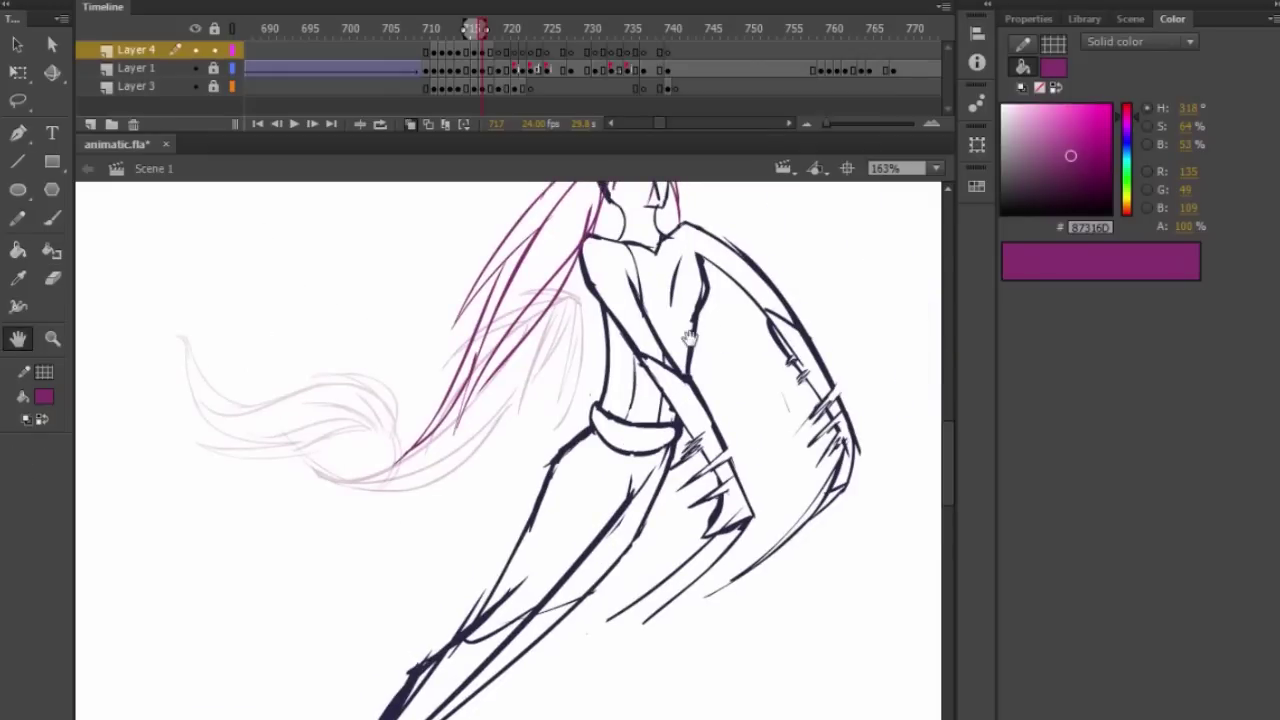
drag(591, 298, 661, 423)
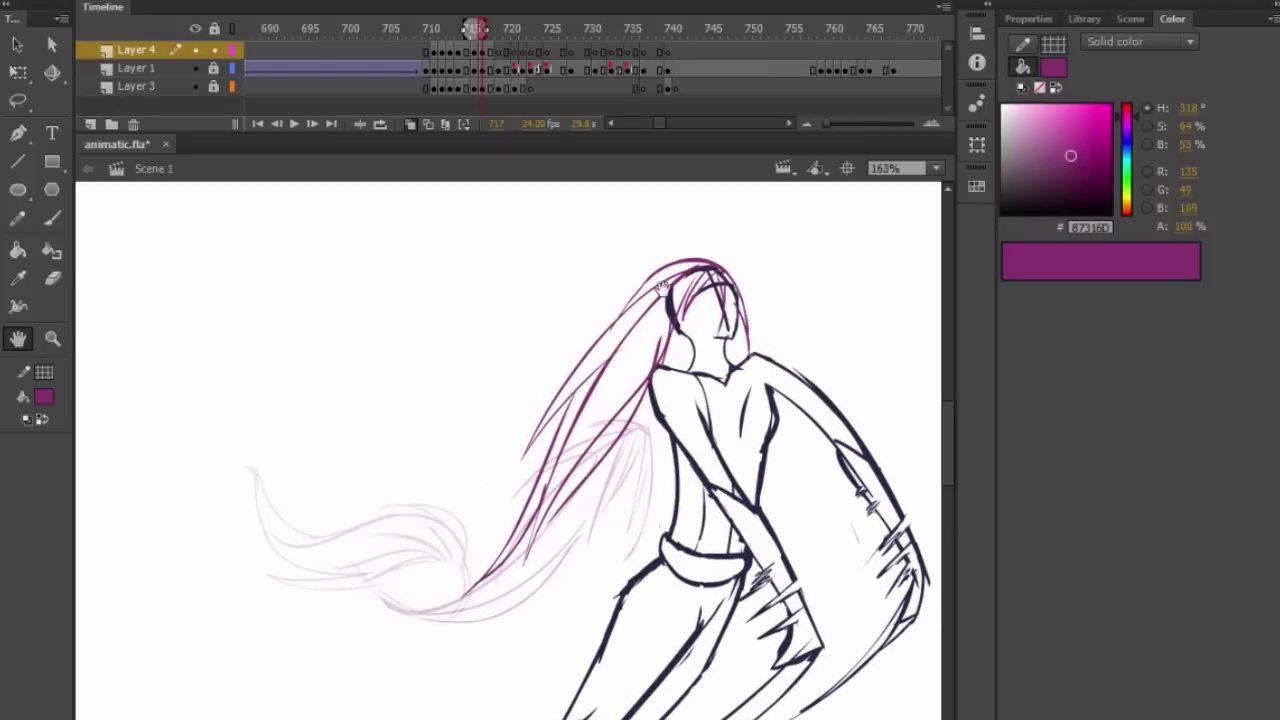
key(b)
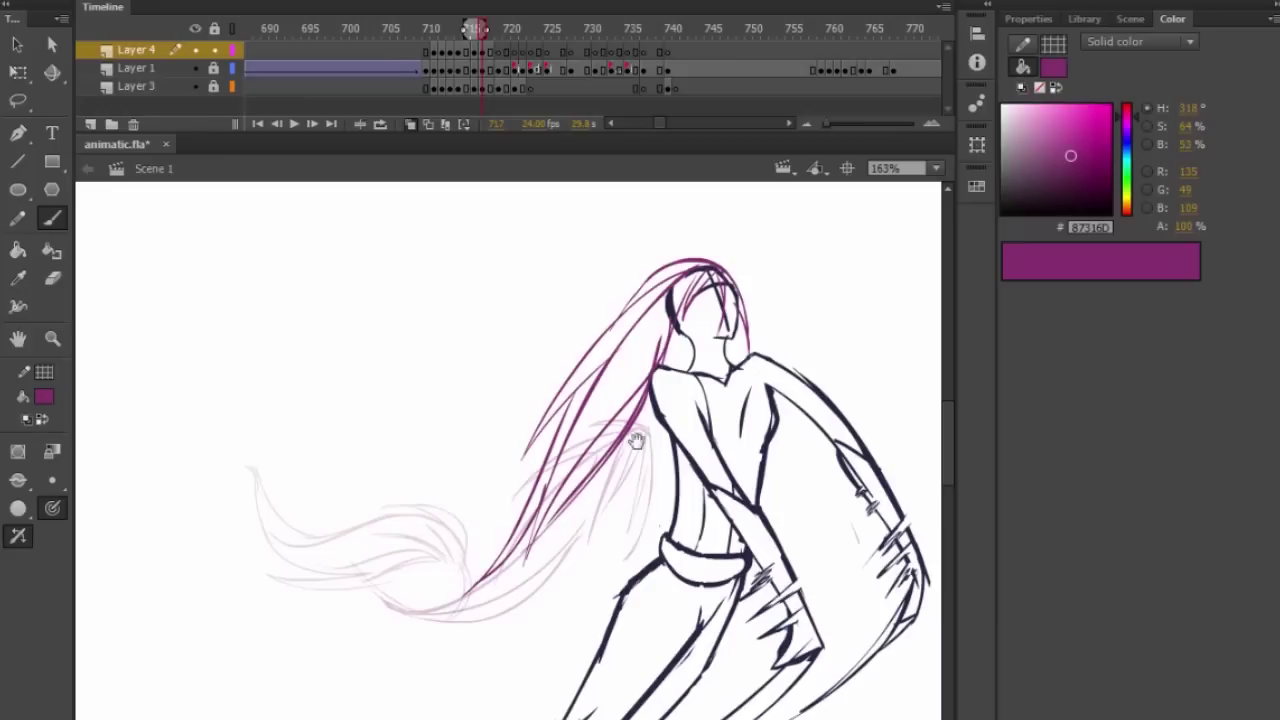
Add lower strands to the tail of the hair at frame 717 and erase their overshooting ends.
drag(644, 390, 480, 616)
key(ctrl+z)
key(ctrl+z)
key(ctrl+z)
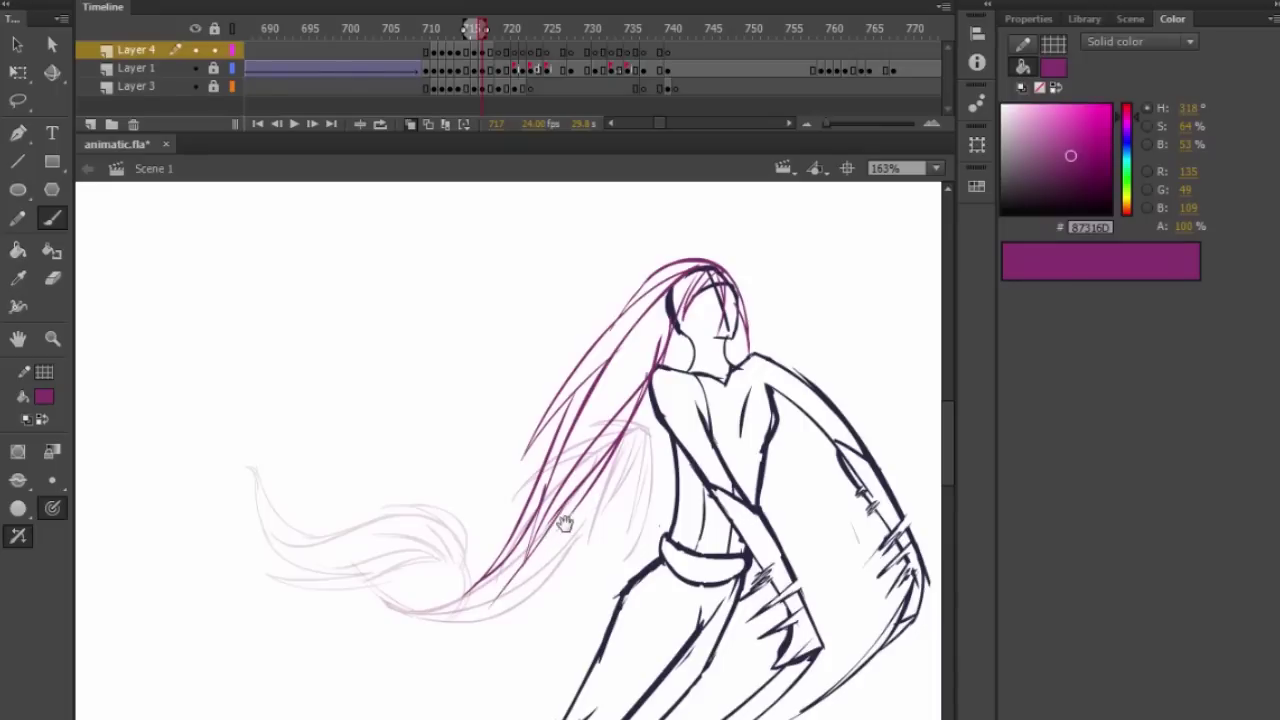
key(e)
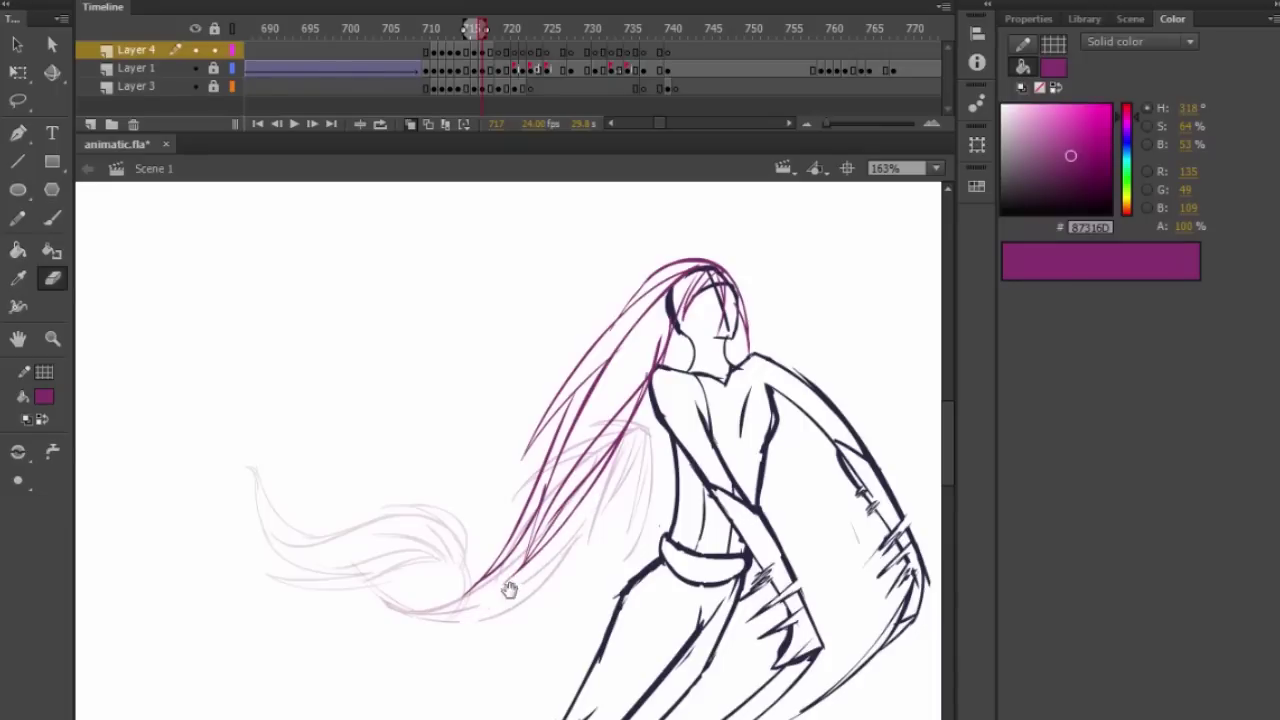
key(space)
drag(622, 522, 547, 546)
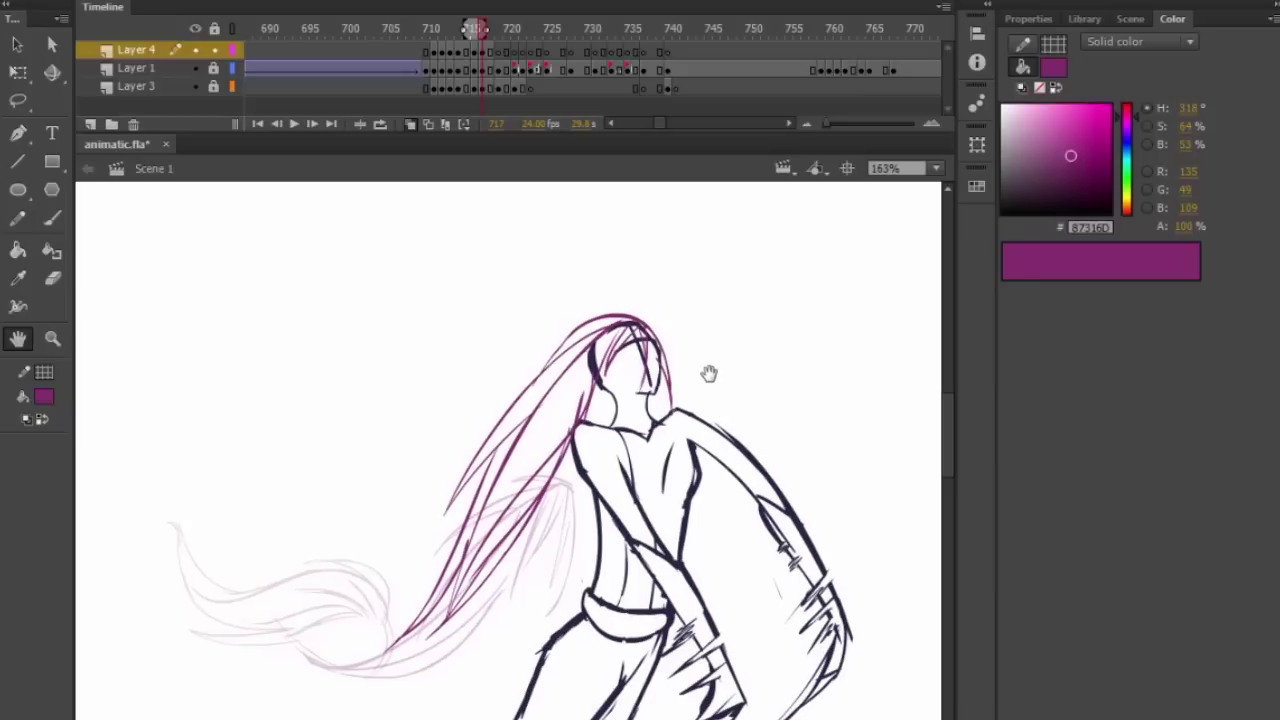
key(b)
drag(619, 379, 386, 488)
Step between frames 717 and 721 to compare the hair flow with the raised-arms diving pose.
key(period)
key(period)
key(period)
key(period)
mouse_move(543, 309)
mouse_down()
mouse_move(802, 398)
mouse_move(686, 377)
mouse_move(718, 442)
mouse_up()
key(ctrl+z)
key(h)
key(comma)
key(comma)
key(comma)
key(comma)
key(period)
key(period)
key(period)
key(period)
Try several wavy upper hair outlines from the diving character's forehead at frame 721.
key(b)
drag(686, 436, 414, 329)
key(ctrl+z)
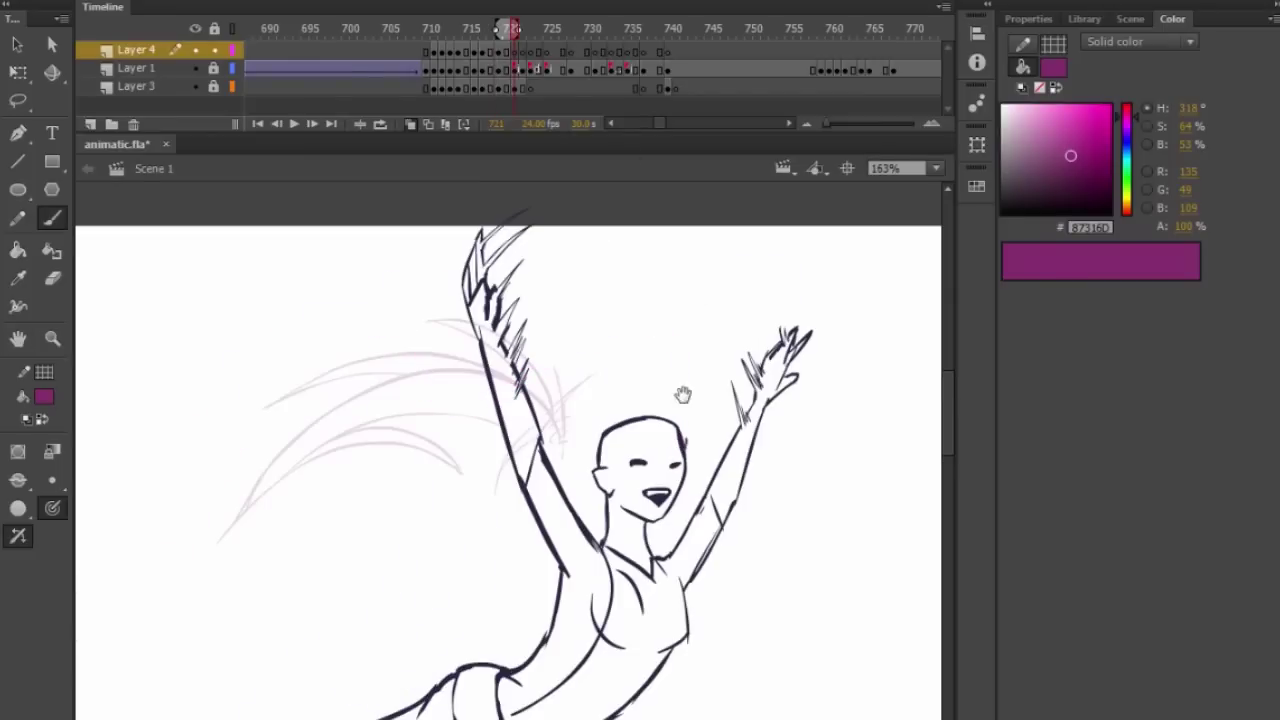
drag(686, 443, 441, 328)
key(ctrl+z)
drag(686, 443, 354, 423)
key(ctrl+z)
drag(686, 440, 434, 357)
key(ctrl+z)
drag(689, 455, 467, 368)
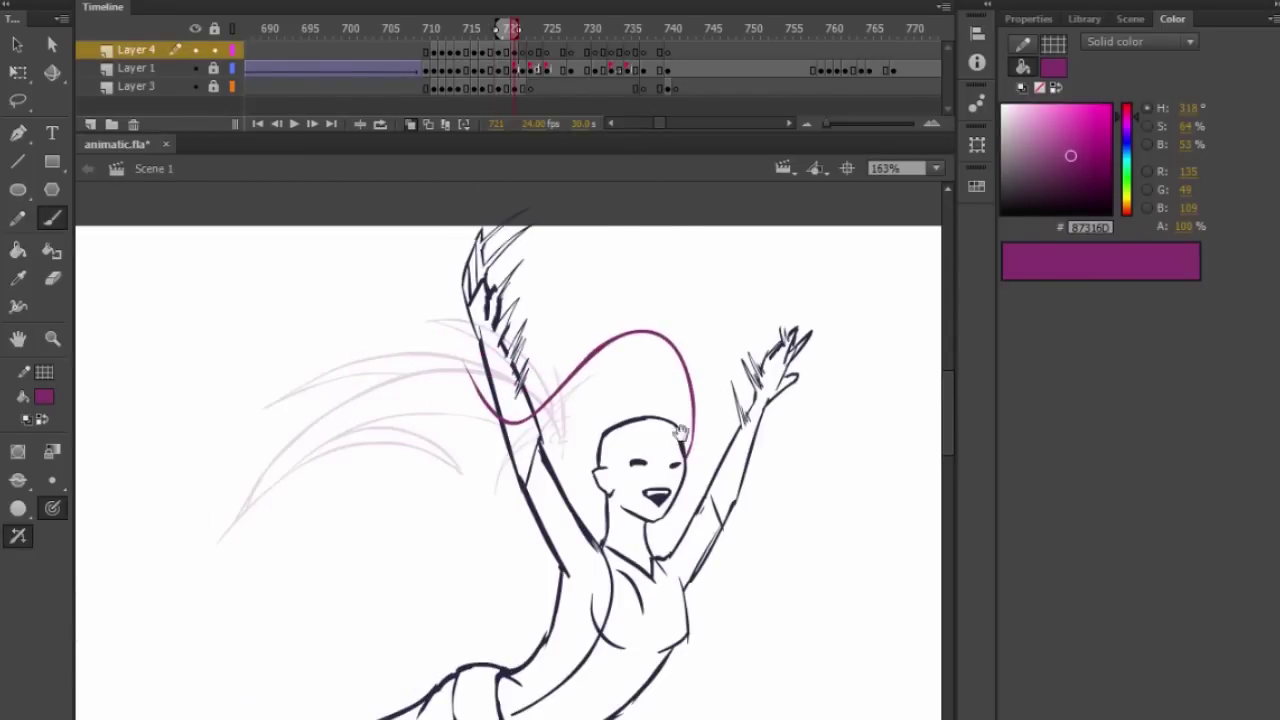
key(ctrl+z)
Draw the wavy upper hair outline at frame 721 and add short curved strands in front of the forehead.
drag(695, 440, 429, 352)
mouse_move(662, 398)
mouse_down()
mouse_move(779, 219)
mouse_move(760, 378)
mouse_up()
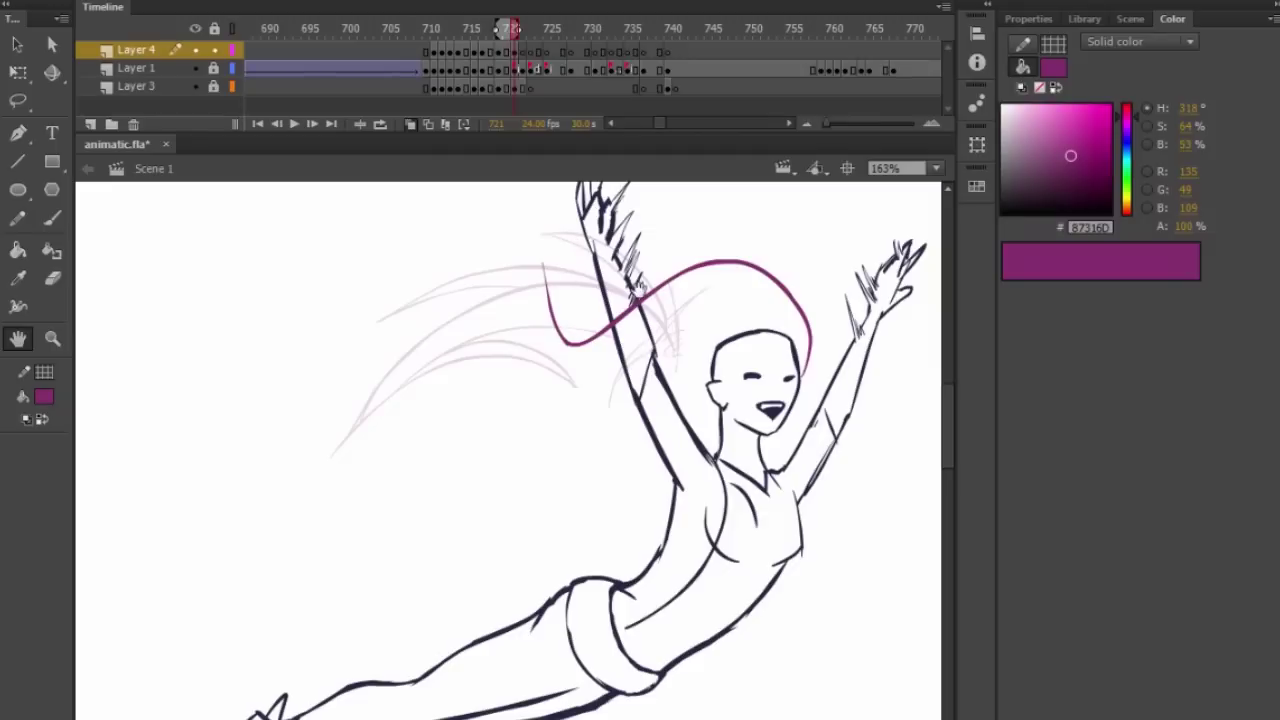
key(b)
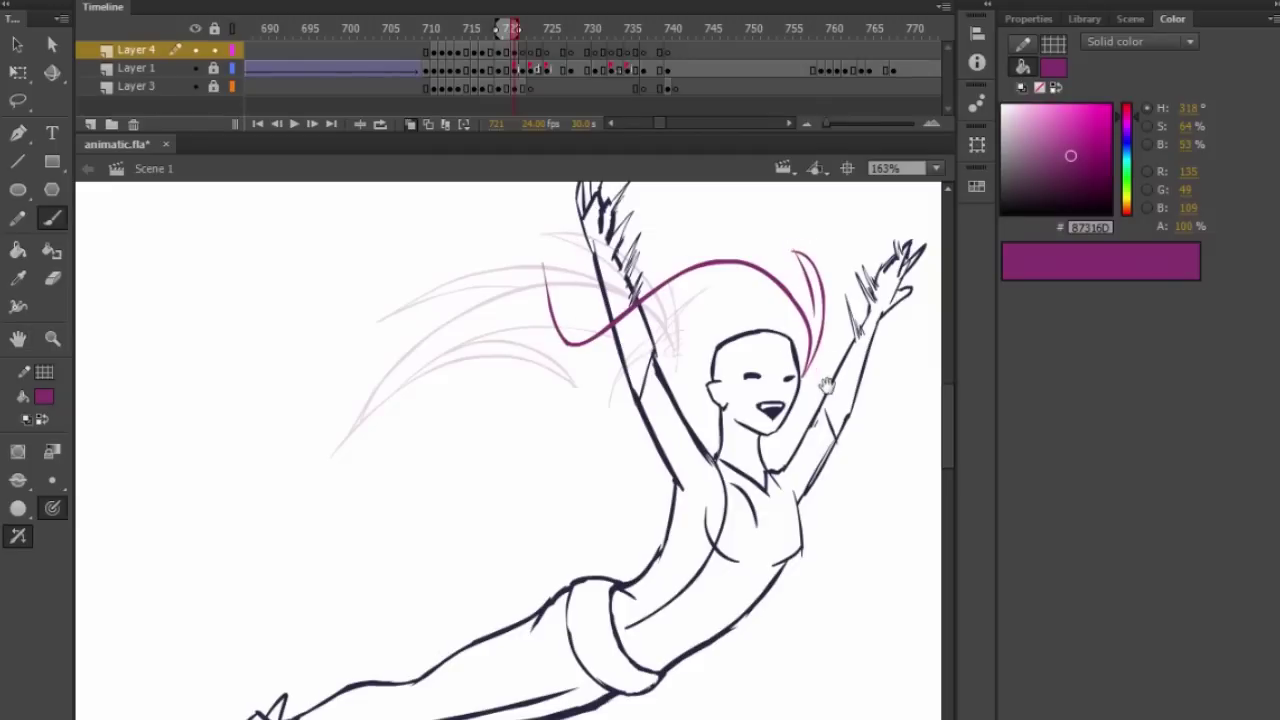
drag(822, 372, 805, 386)
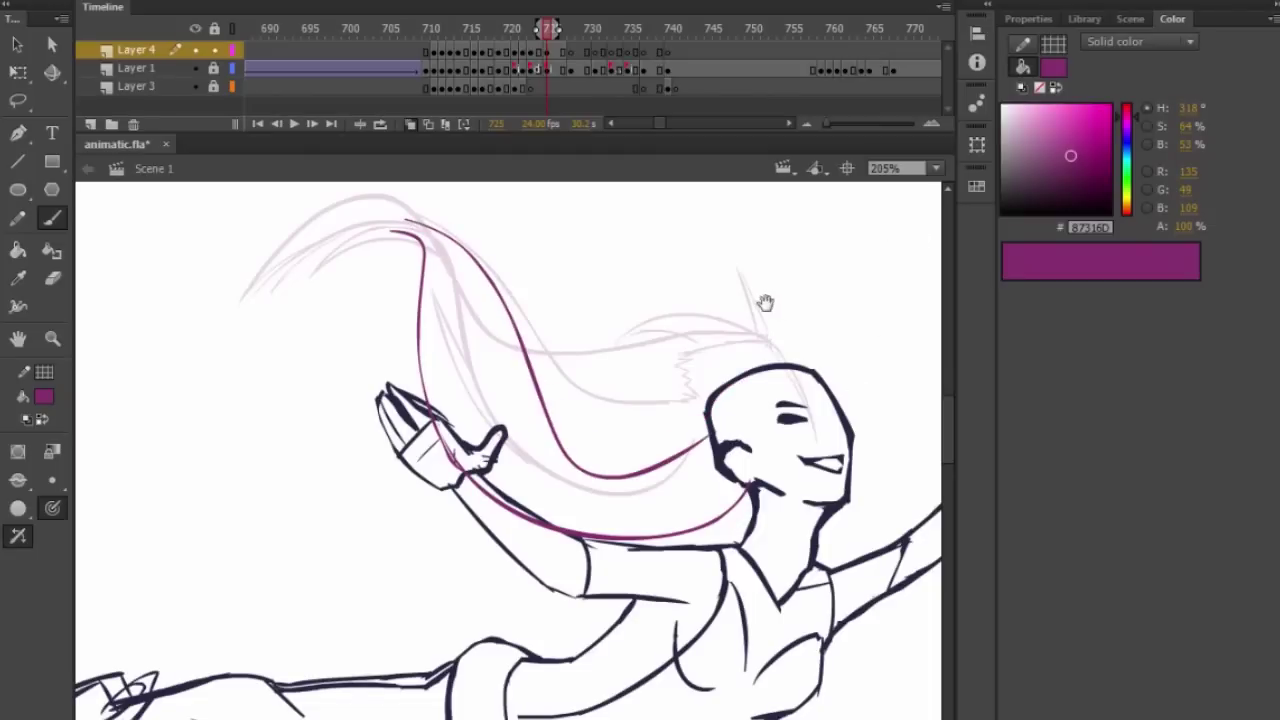
Try different curves for the hair trailing behind the head and over the raised hand at frame 725.
key(ctrl+z)
drag(406, 226, 716, 482)
key(ctrl+z)
drag(397, 223, 686, 427)
key(ctrl+z)
mouse_move(392, 227)
mouse_down()
mouse_move(722, 427)
mouse_move(599, 330)
mouse_move(410, 234)
mouse_move(518, 416)
mouse_up()
key(ctrl+z)
key(ctrl+z)
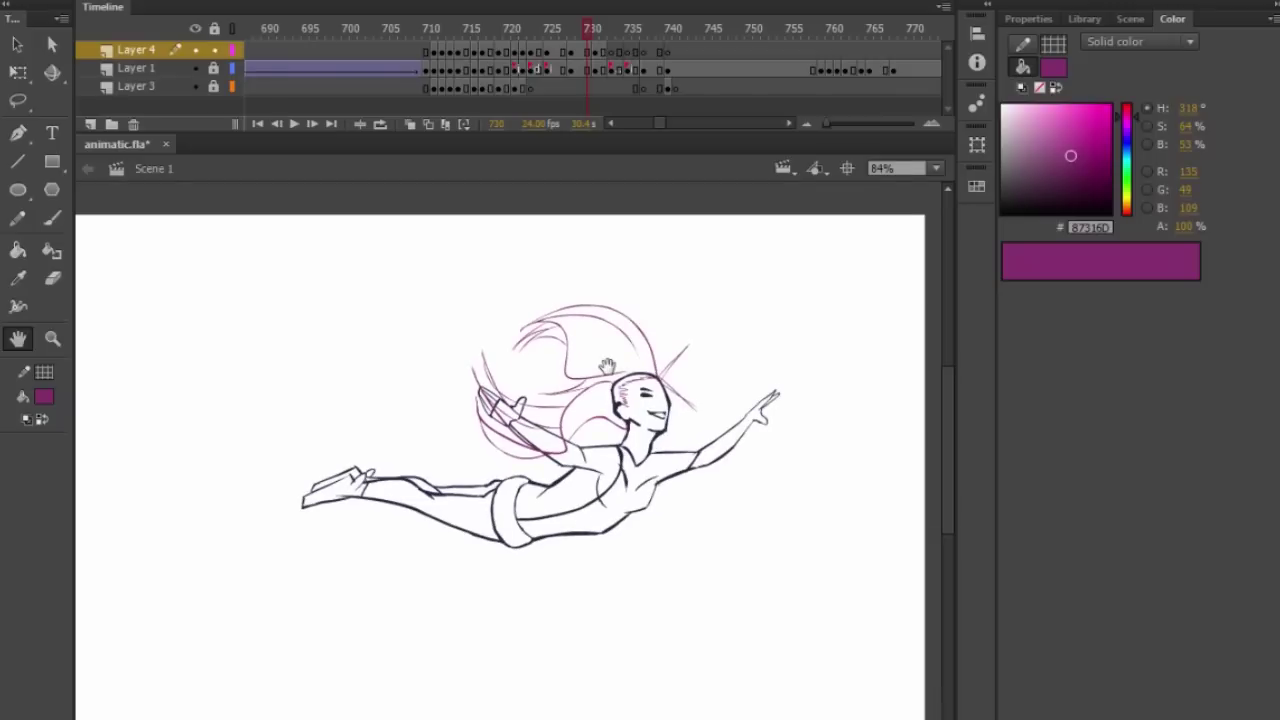
Inspect the magenta hair around the diving character's head and rear arm at frame 730.
scroll(600, 375, up, 5)
scroll(683, 369, up, 3)
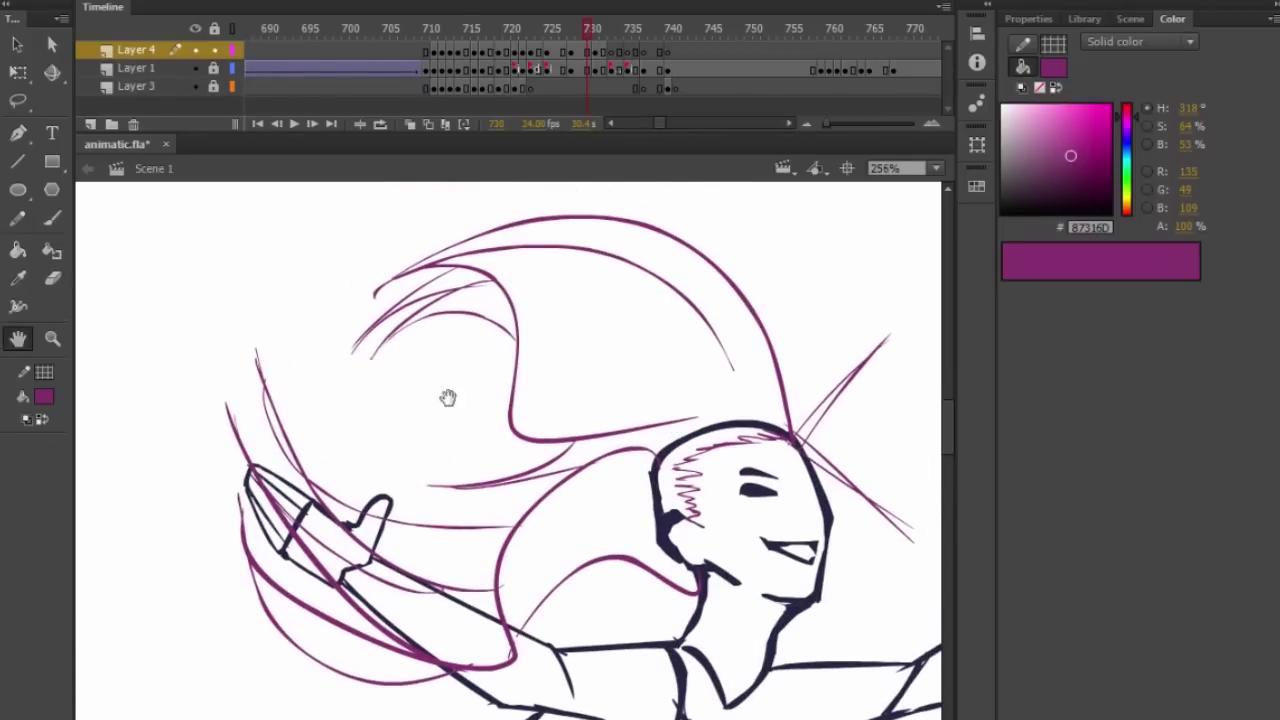
scroll(381, 367, down, 6)
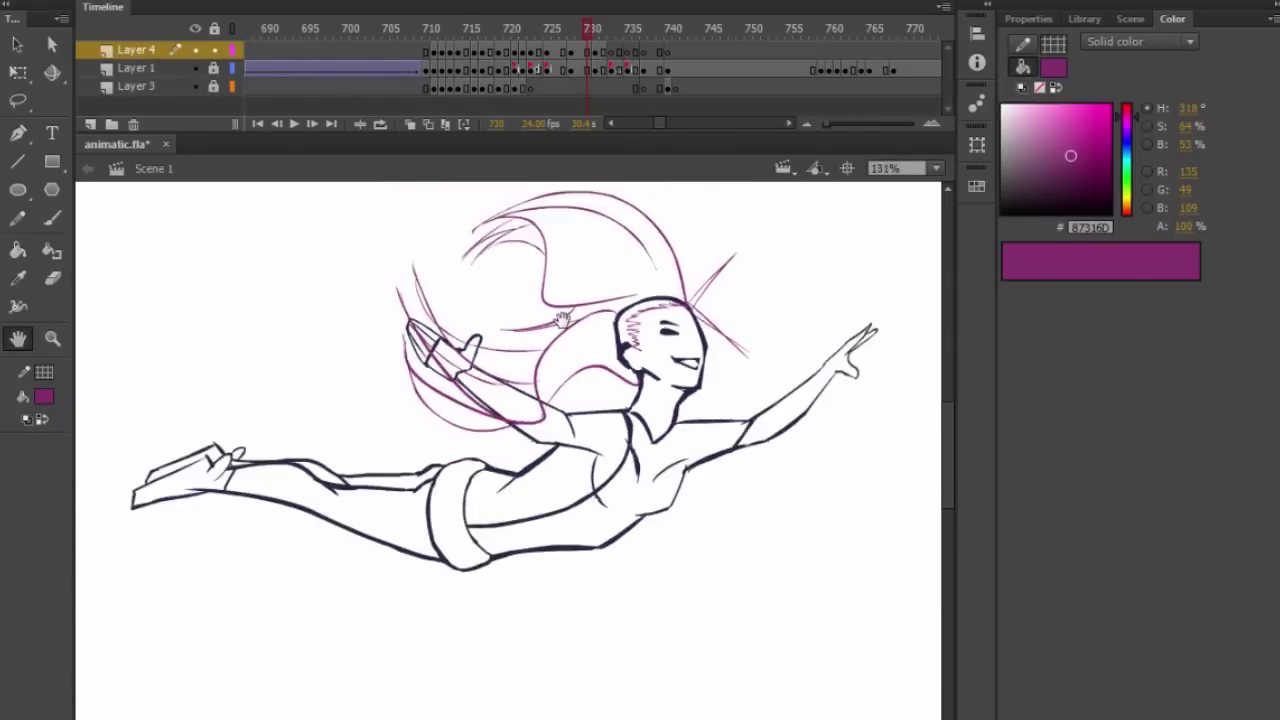
Turn on loop playback and play the hair animation over the running and diving frames.
drag(517, 404, 608, 469)
click(380, 125)
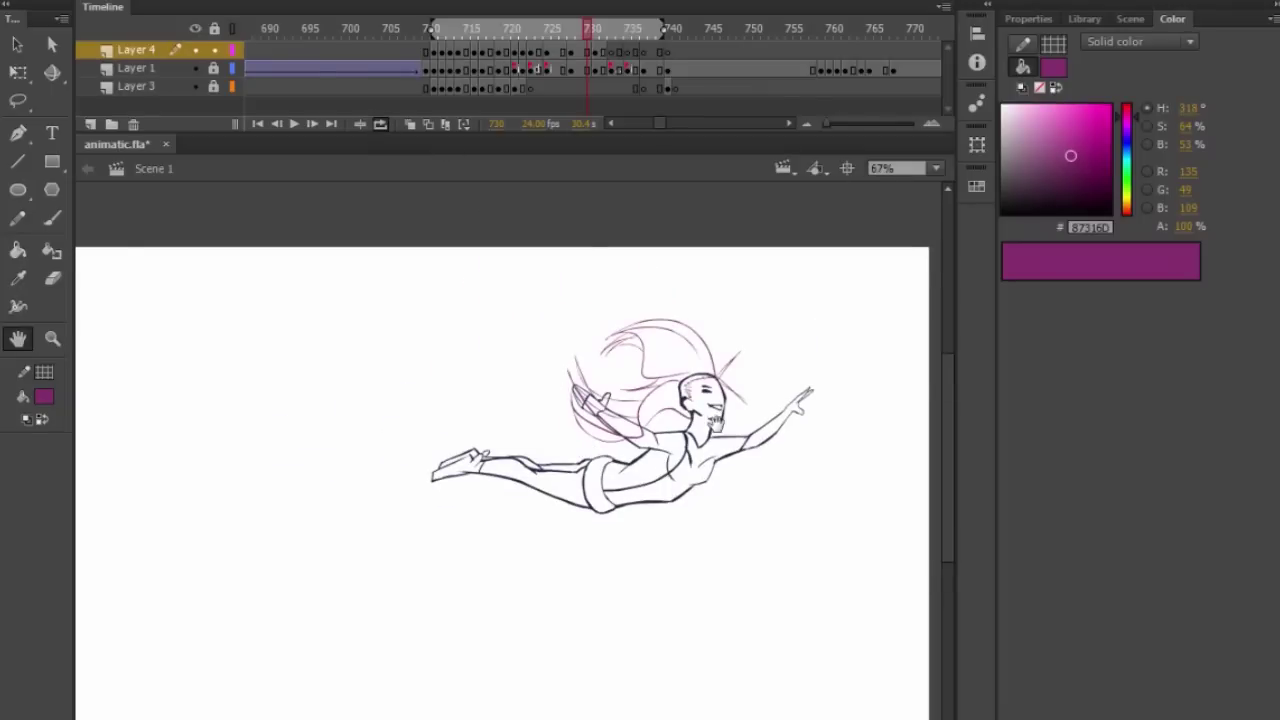
drag(638, 394, 624, 381)
scroll(622, 381, down, 1)
key(Return)
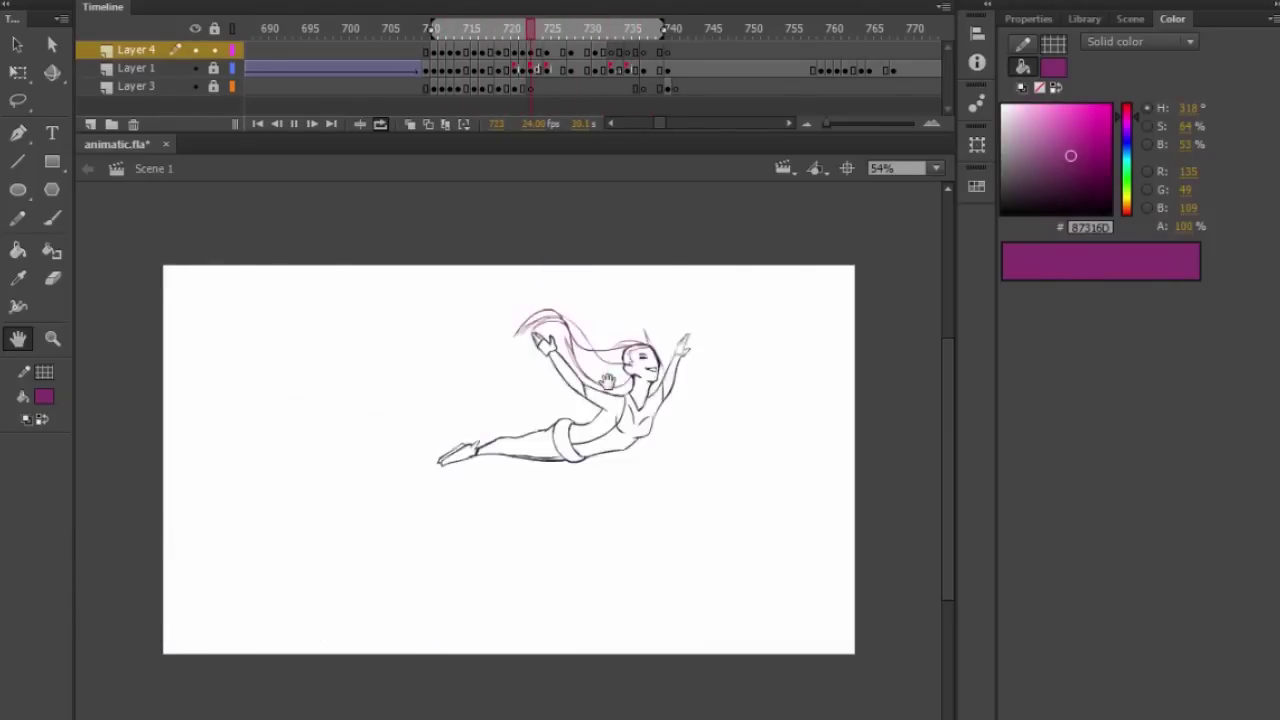
key(Return)
Erase the magenta hairline strokes across the character's head at frame 731.
drag(622, 30, 548, 46)
click(595, 52)
drag(655, 356, 637, 380)
scroll(640, 428, up, 5)
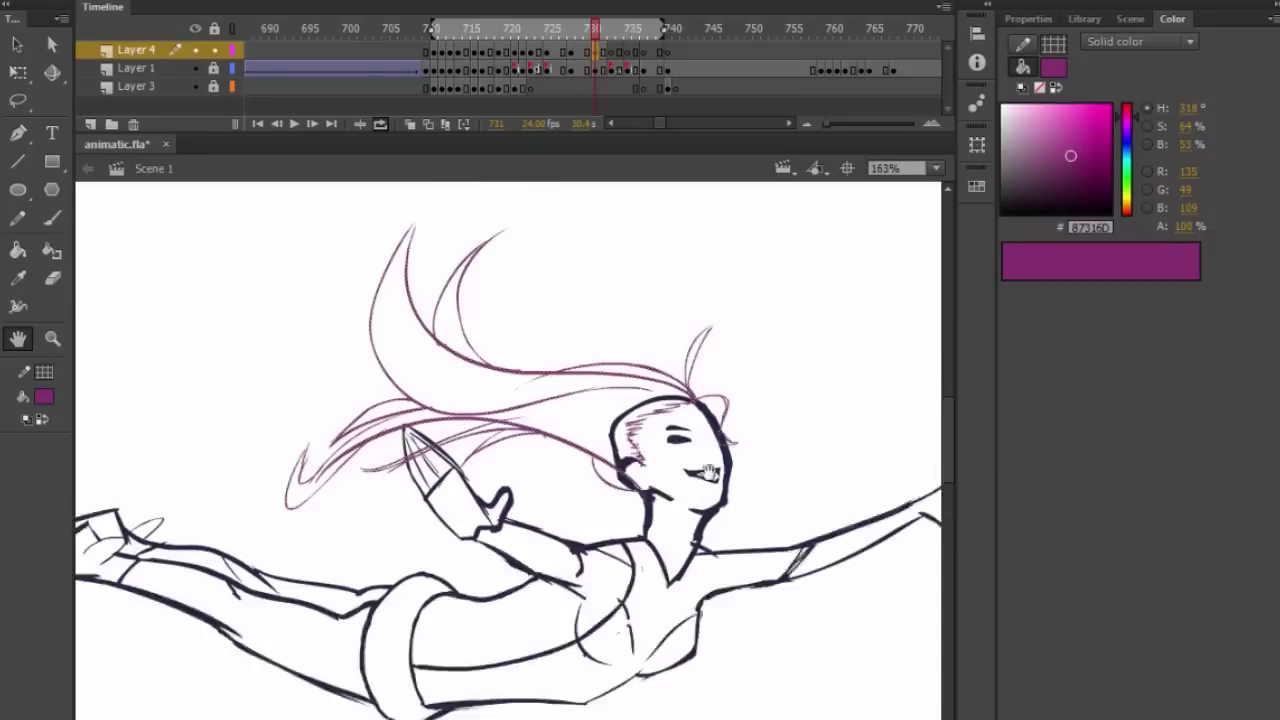
key(e)
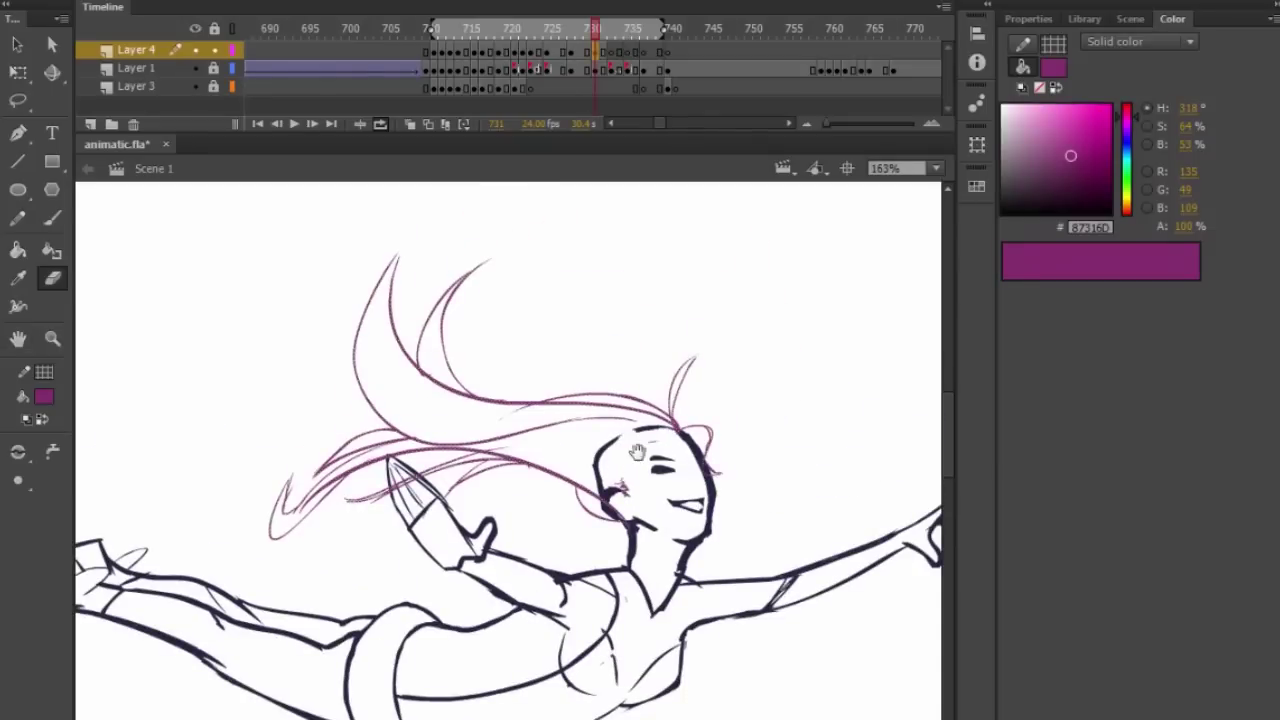
drag(717, 406, 713, 409)
Move the hair drawing from frame 731 to frame 733, pasting it in place and rotating it clockwise to fit the head.
key(q)
key(ctrl+a)
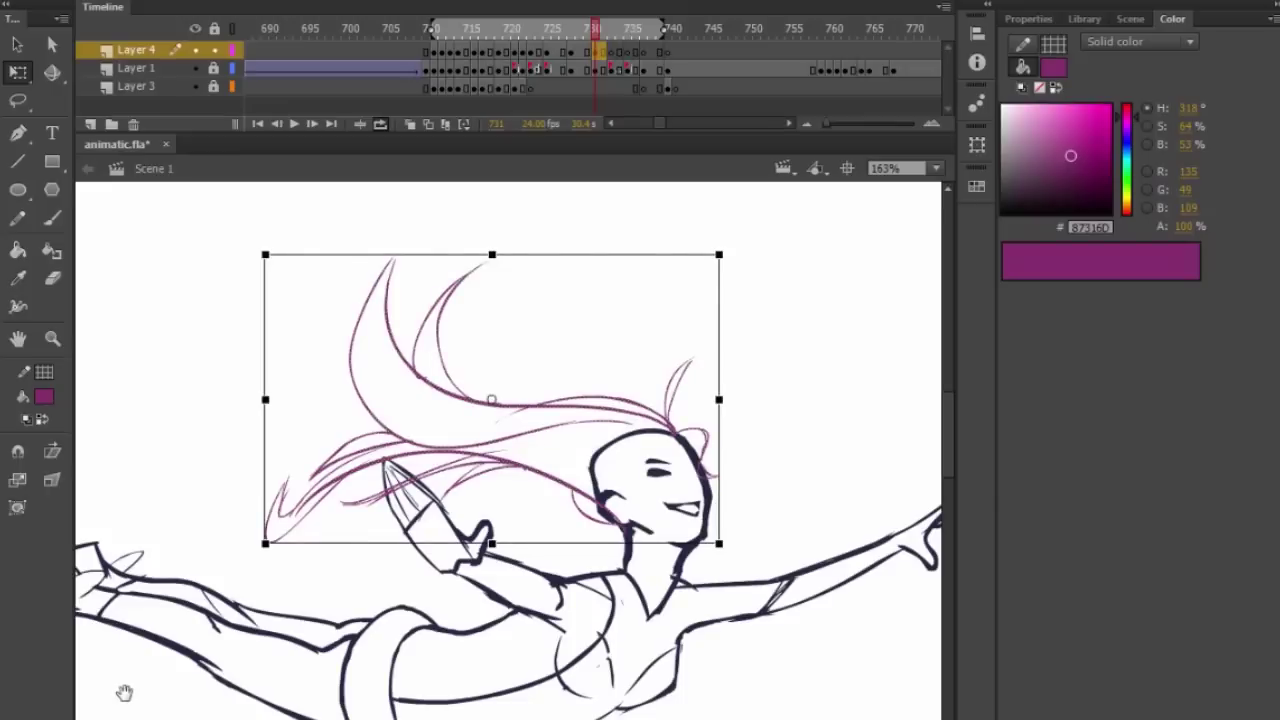
key(period)
key(period)
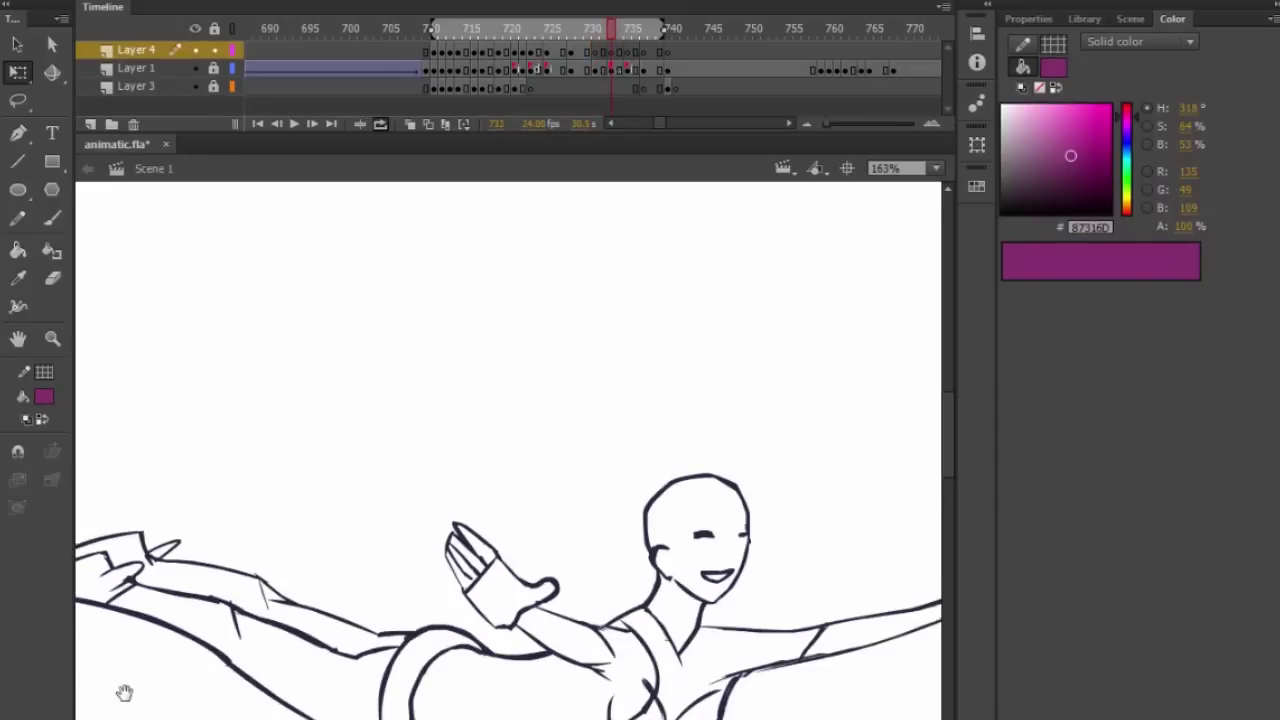
key(ctrl+shift+v)
drag(671, 429, 731, 481)
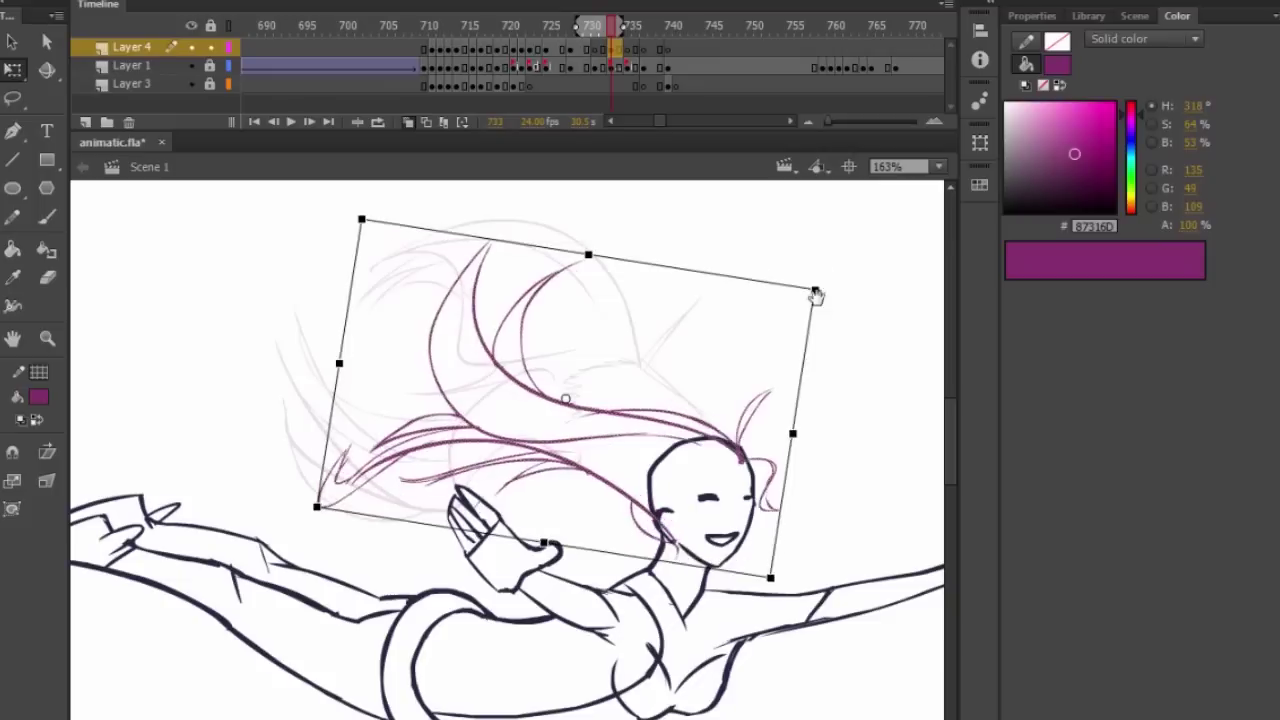
click(822, 345)
drag(805, 371, 826, 363)
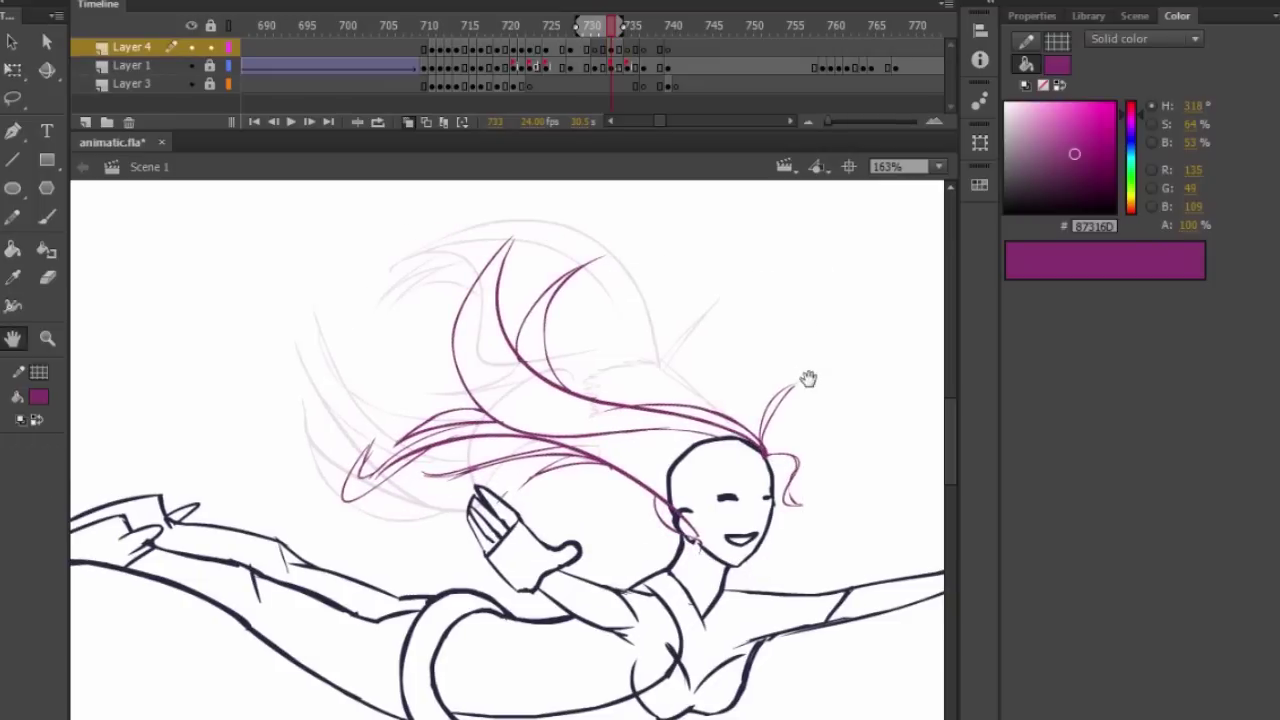
Erase the stray hair strokes at the neck and paint a new hairline across the forehead at frame 733.
key(e)
key(b)
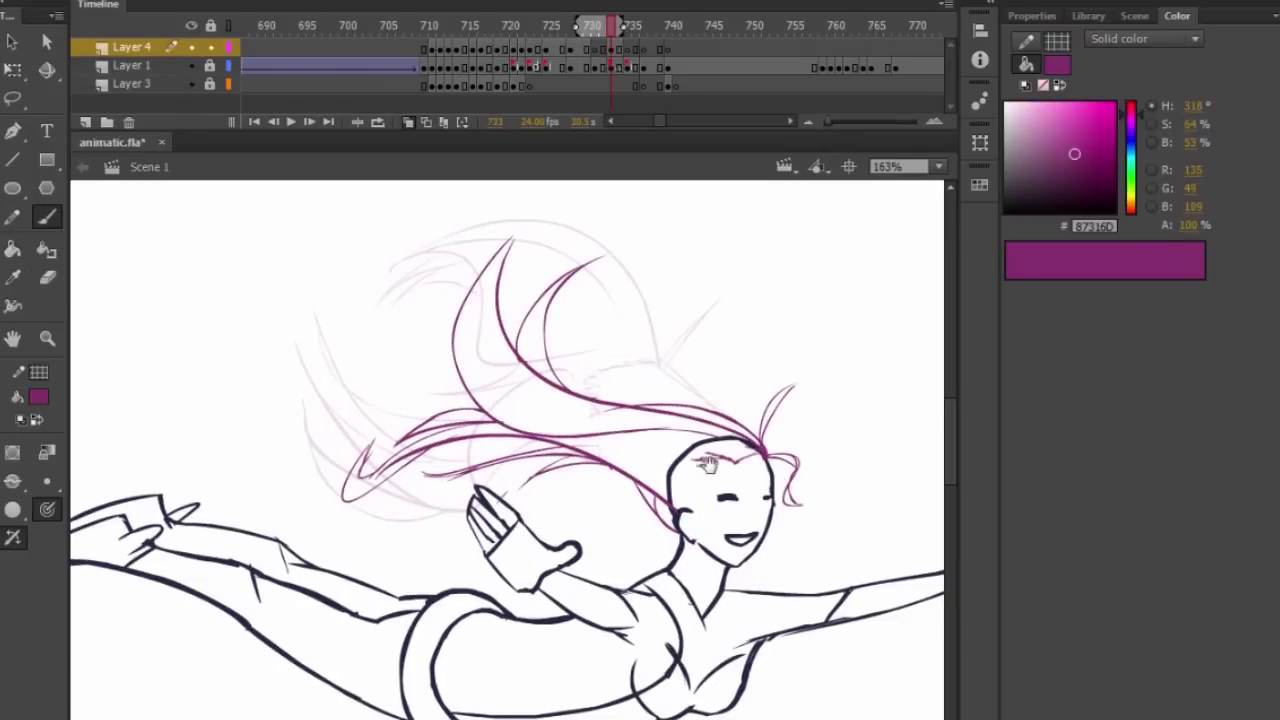
drag(712, 458, 688, 508)
key(space)
drag(760, 482, 670, 447)
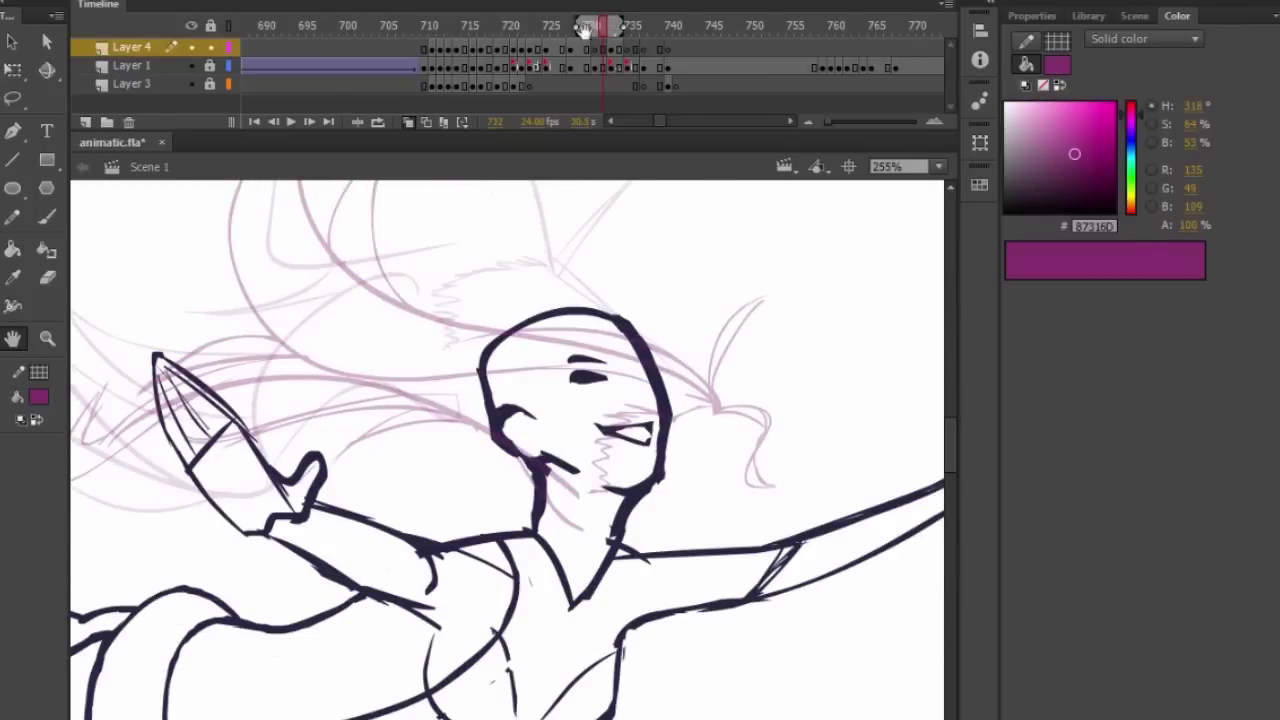
Draw the wavy upper hair outline and the long lower outline curling past the raised hand at frame 731.
key(ctrl+minus)
key(ctrl+minus)
key(comma)
drag(638, 412, 460, 306)
key(ctrl+z)
drag(677, 394, 695, 408)
drag(612, 420, 420, 296)
drag(664, 413, 776, 380)
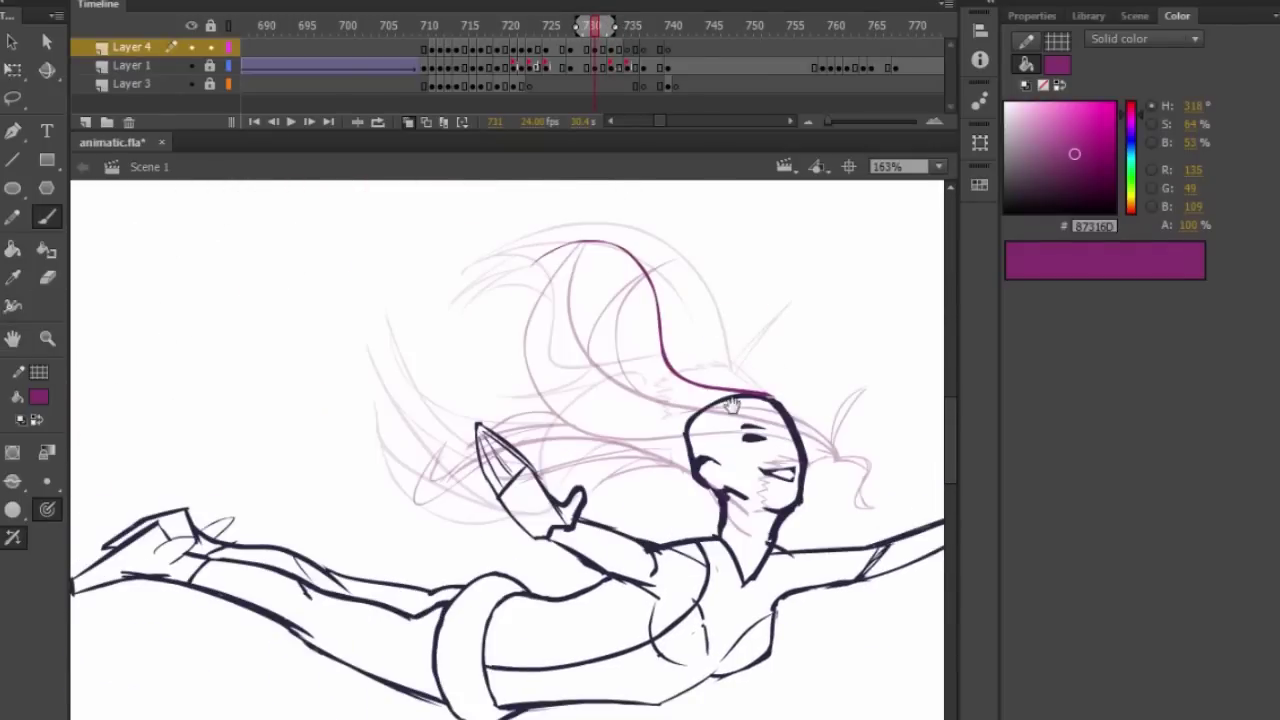
mouse_move(400, 376)
mouse_down()
mouse_move(620, 468)
mouse_move(692, 467)
mouse_up()
drag(588, 458, 510, 586)
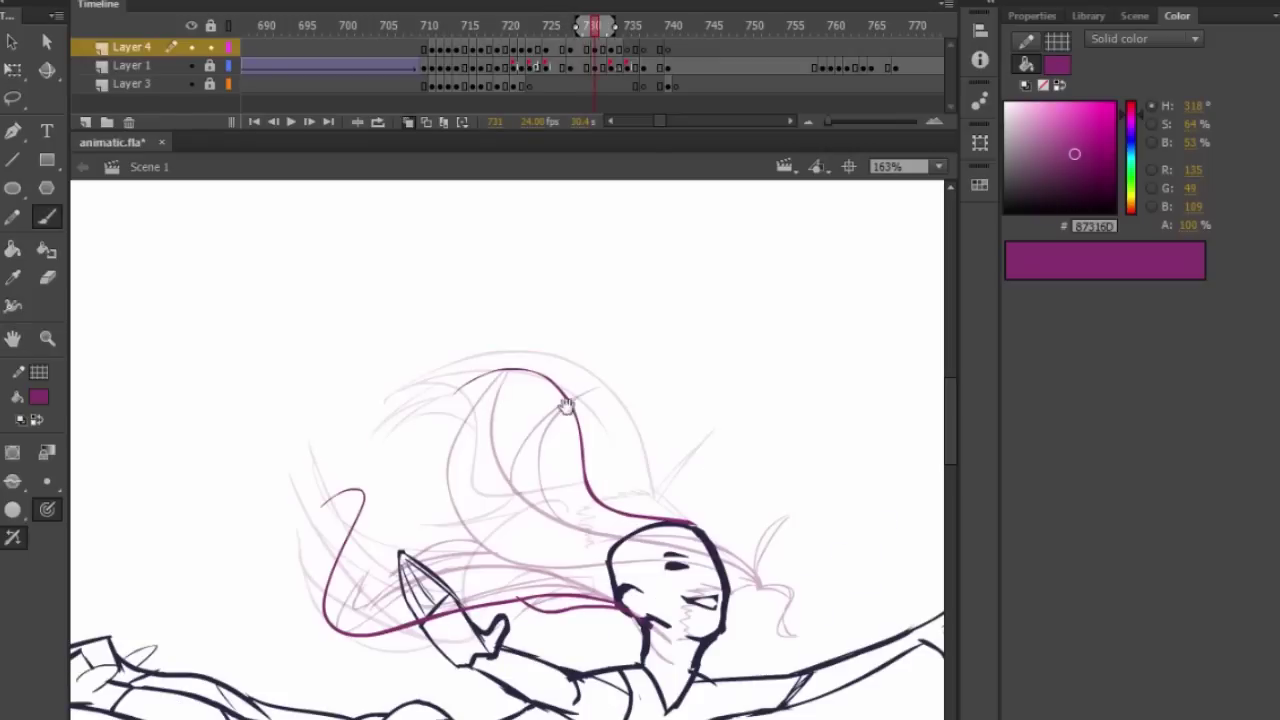
Add the second side of the upper lock and the curled strand tips near the raised hand at frame 731.
drag(560, 363, 584, 381)
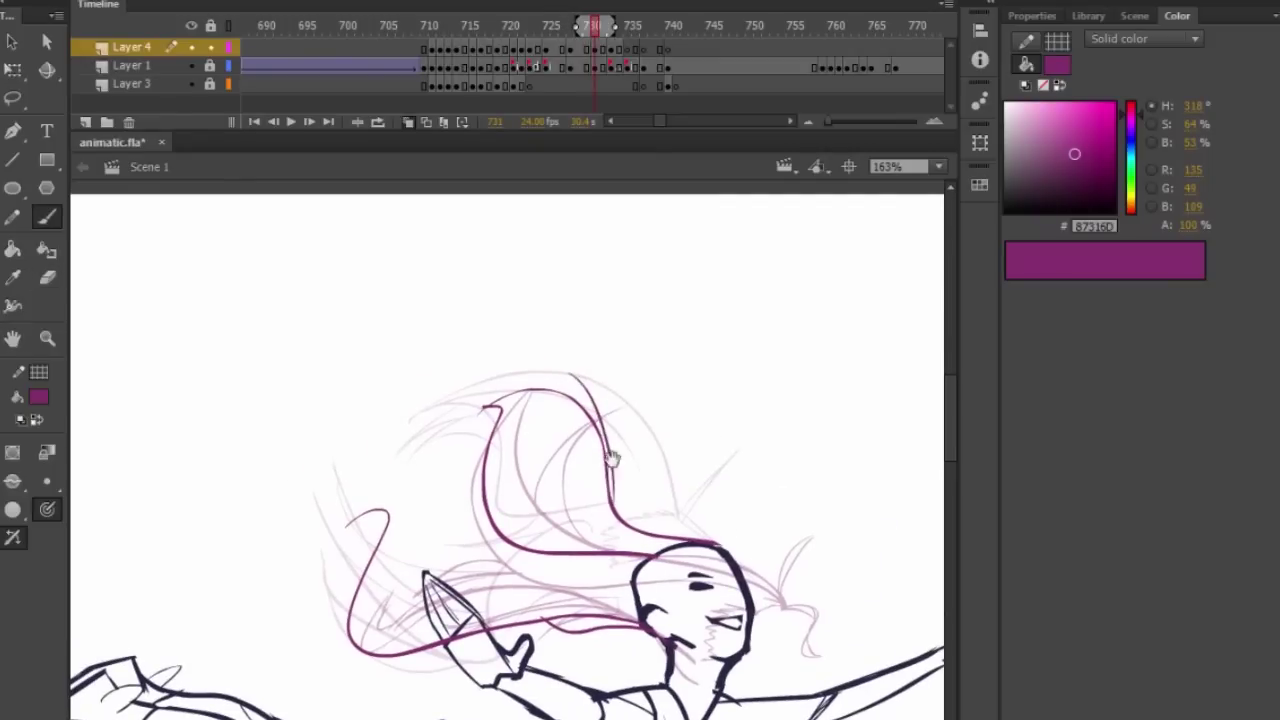
key(e)
key(b)
mouse_move(668, 437)
mouse_down()
mouse_move(731, 391)
mouse_move(809, 374)
mouse_up()
drag(792, 491, 506, 515)
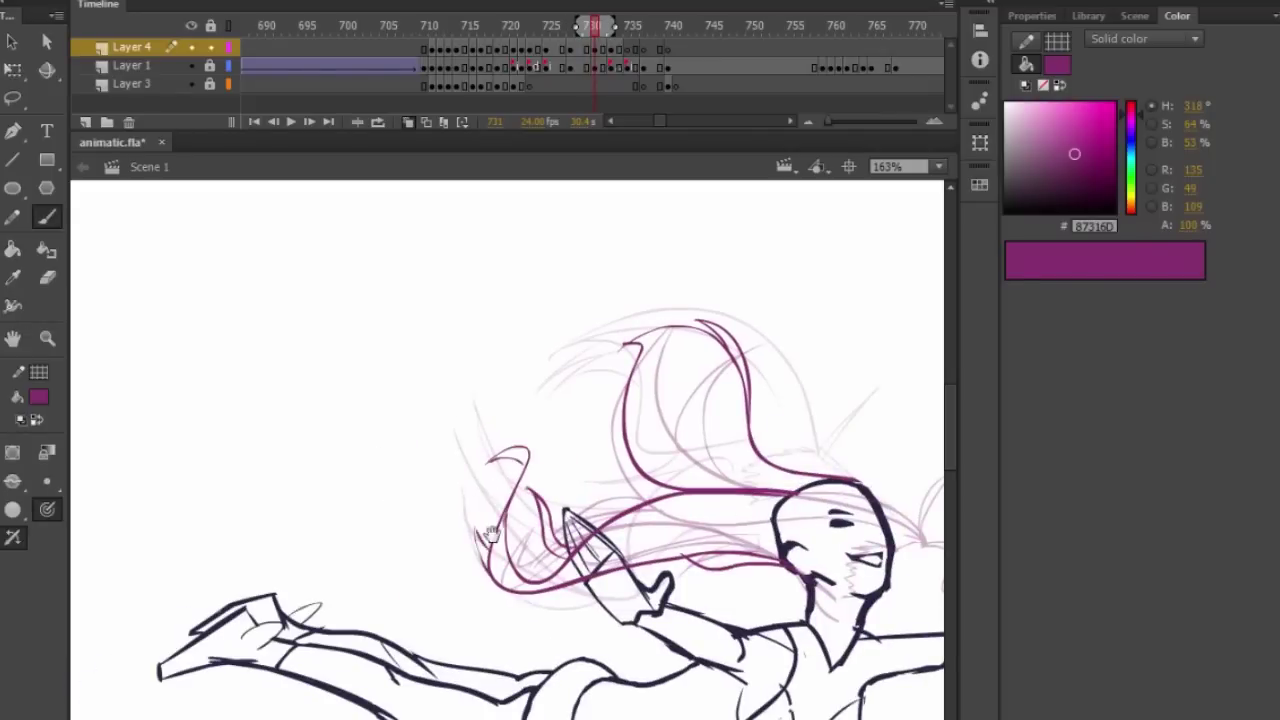
Add an inner strand to the upper lock and short curved strands over the forehead at frame 731.
drag(802, 370, 589, 397)
drag(613, 507, 484, 343)
key(ctrl+z)
drag(405, 373, 625, 503)
mouse_move(684, 409)
mouse_down()
mouse_move(727, 380)
mouse_move(681, 310)
mouse_up()
key(.)
key(.)
drag(600, 376, 665, 430)
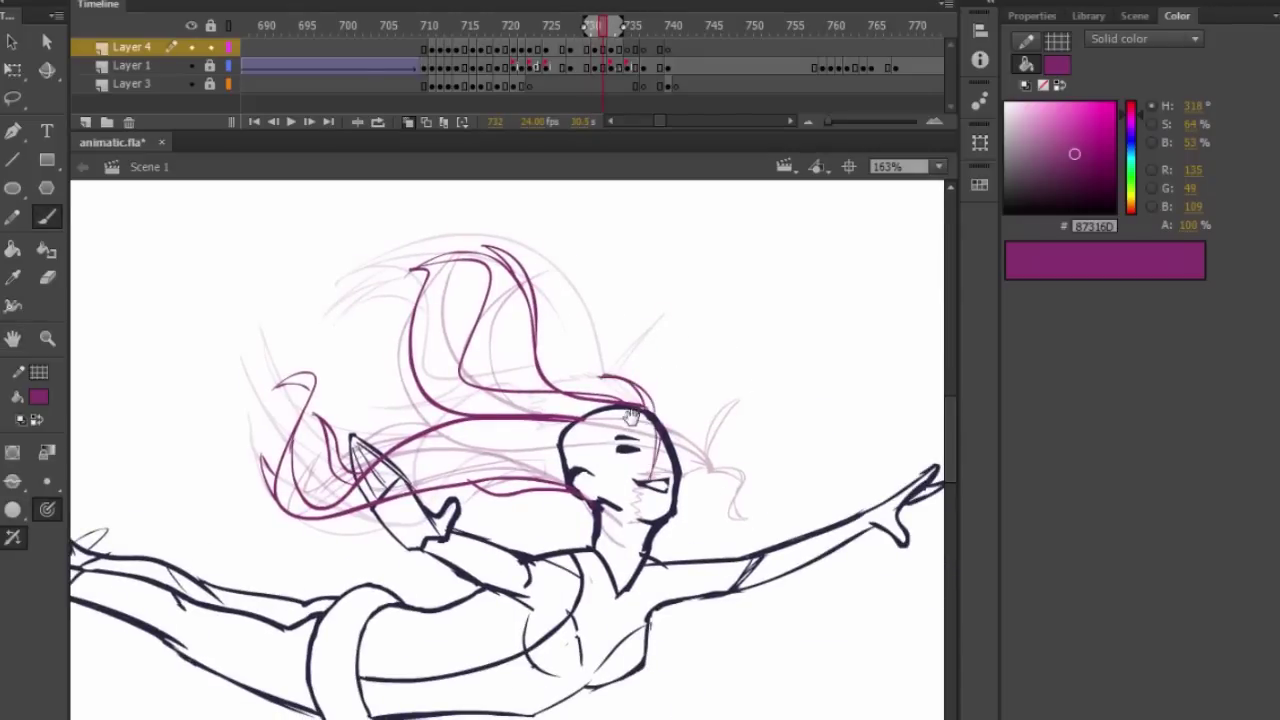
Turn off onion skinning and play the looped animation to check the new hair drawings.
drag(749, 454, 729, 474)
key(alt+shift+o)
key(alt+shift+l)
key(Return)
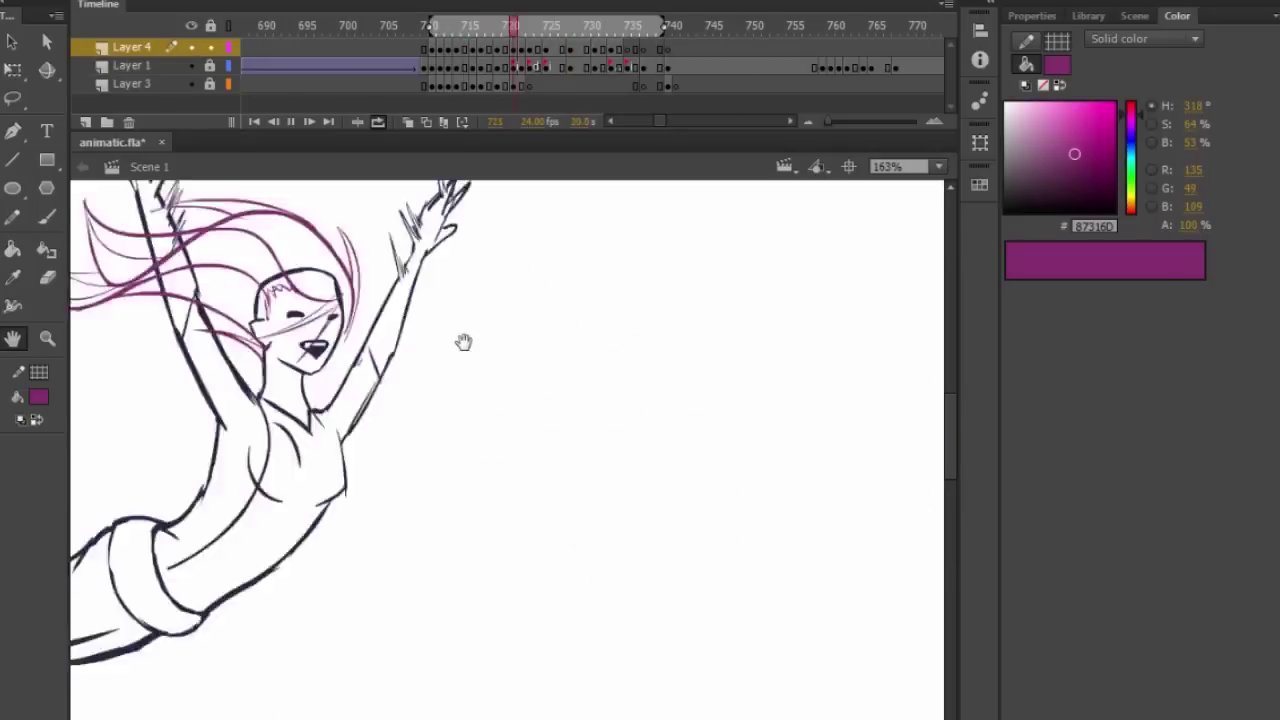
key(ctrl+2)
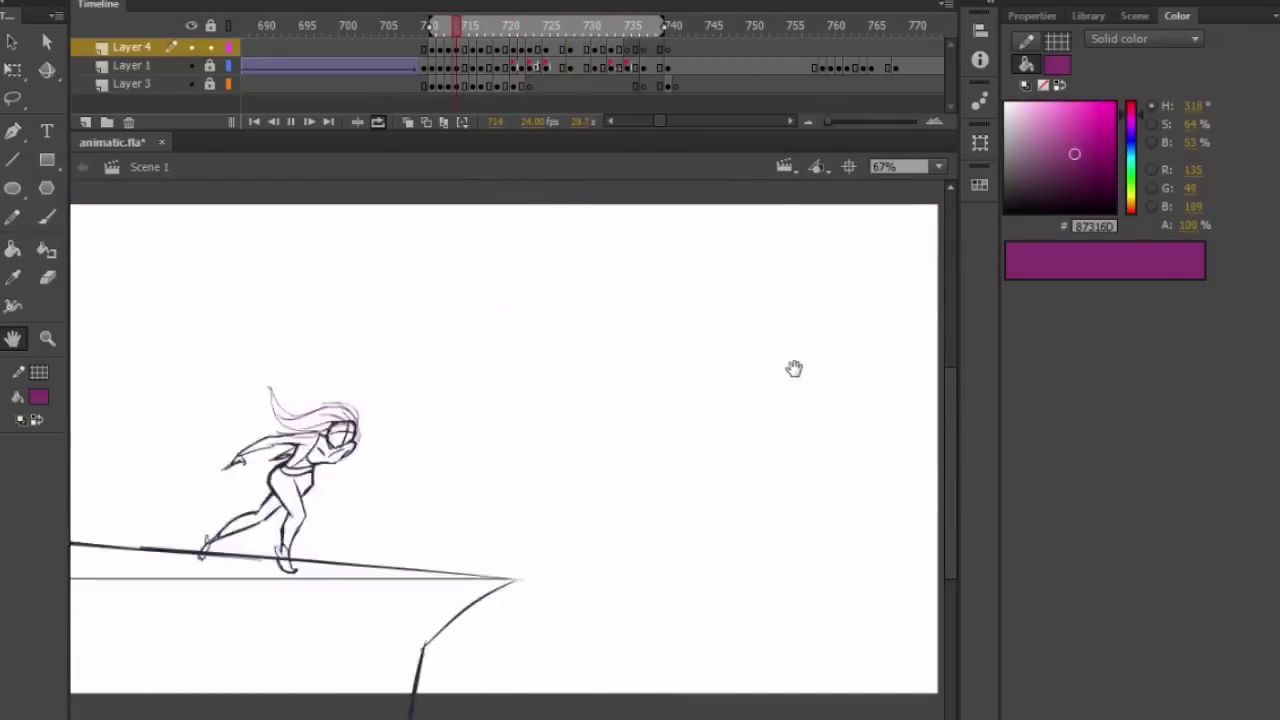
key(Return)
With onion skinning on, sketch the hair outlines rising above the head and sweeping backward at frame 735.
drag(576, 256, 936, 479)
key(alt+shift+l)
key(comma)
key(alt+shift+o)
mouse_move(301, 424)
mouse_down()
mouse_move(478, 549)
mouse_move(545, 568)
mouse_up()
key(ctrl+z)
drag(537, 588, 512, 513)
drag(356, 376, 572, 590)
key(ctrl+z)
drag(352, 380, 535, 590)
mouse_move(636, 537)
mouse_down()
mouse_move(457, 423)
mouse_move(439, 426)
mouse_up()
Add inner strands behind the head and above the forehead to the hair at frame 735.
mouse_move(634, 535)
mouse_down()
mouse_move(590, 470)
mouse_move(588, 442)
mouse_up()
drag(694, 328, 775, 324)
drag(620, 588, 560, 470)
key(ctrl+z)
drag(629, 603, 603, 447)
mouse_move(655, 515)
mouse_down()
mouse_move(696, 330)
mouse_move(614, 378)
mouse_up()
key(ctrl+z)
mouse_move(572, 384)
mouse_down()
mouse_move(629, 383)
mouse_move(572, 416)
mouse_up()
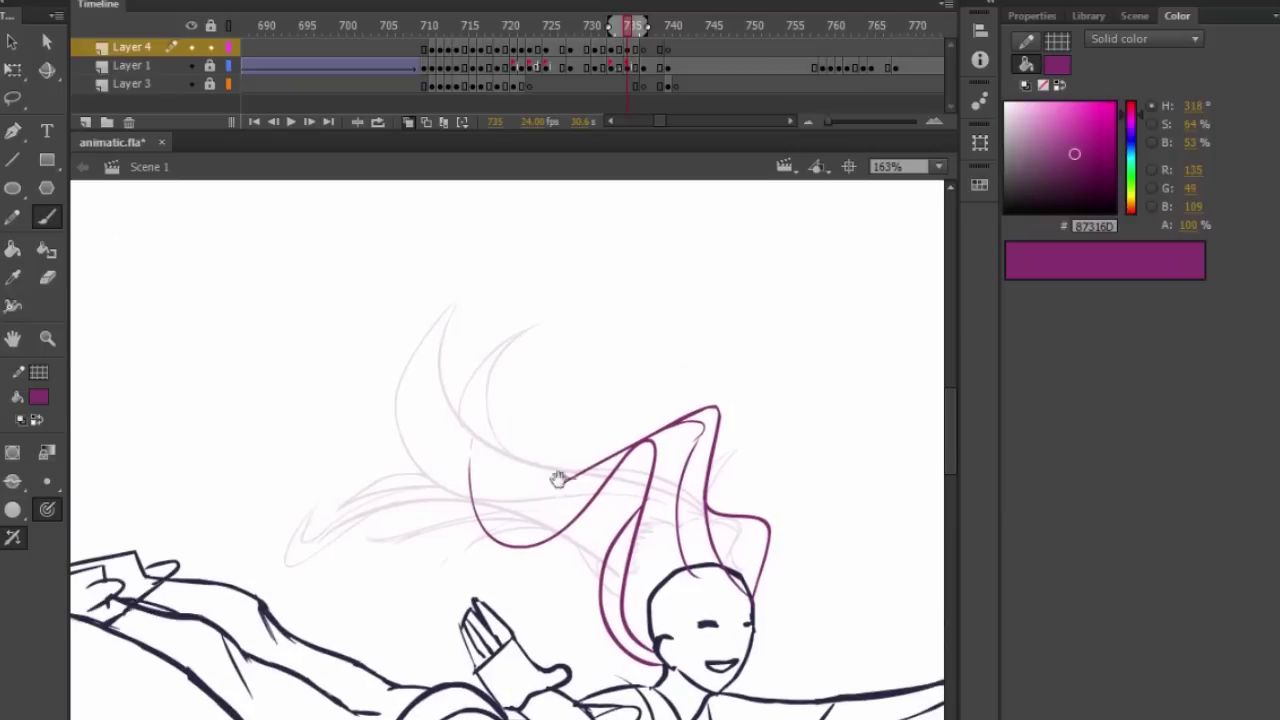
Clean up the trailing hair at frame 735 and draw its curled tips.
key(e)
key(b)
mouse_move(468, 485)
mouse_down()
mouse_move(456, 426)
mouse_move(606, 414)
mouse_up()
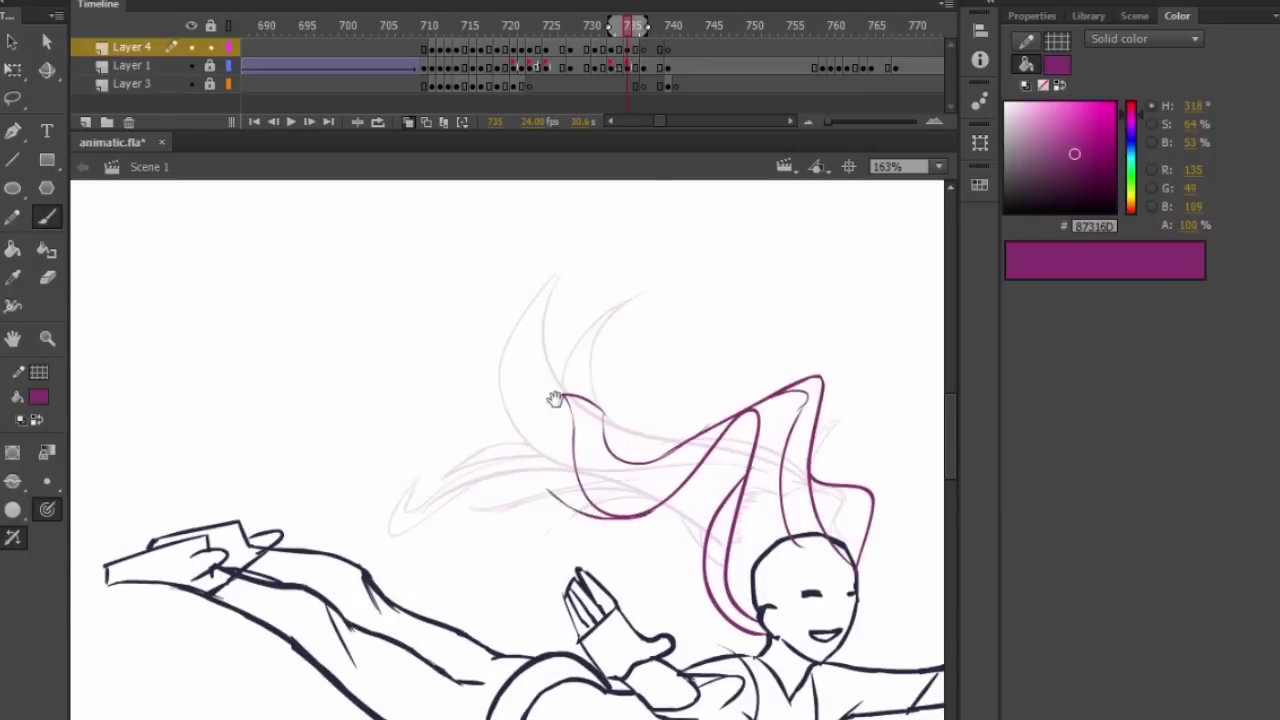
drag(514, 464, 590, 500)
key(e)
drag(940, 406, 794, 397)
Compare the neighbouring hair frames and rough in the tall upper hair curves above the head at frame 737.
key(comma)
key(comma)
key(period)
key(period)
key(period)
key(period)
key(b)
key(ctrl+z)
mouse_move(540, 282)
mouse_down()
mouse_move(689, 596)
mouse_move(538, 455)
mouse_up()
drag(691, 582, 680, 378)
drag(763, 354, 791, 402)
Erase and redraw the upper hair curve at frame 737 and draw the lower outline from the tail to the neck.
key(e)
drag(567, 503, 643, 366)
key(b)
drag(660, 320, 498, 389)
drag(611, 301, 611, 326)
drag(836, 357, 856, 335)
mouse_move(653, 308)
mouse_down()
mouse_move(626, 309)
mouse_move(662, 334)
mouse_up()
key(b)
mouse_move(517, 349)
mouse_down()
mouse_move(649, 557)
mouse_move(688, 523)
mouse_move(647, 664)
mouse_up()
key(ctrl+z)
key(ctrl+z)
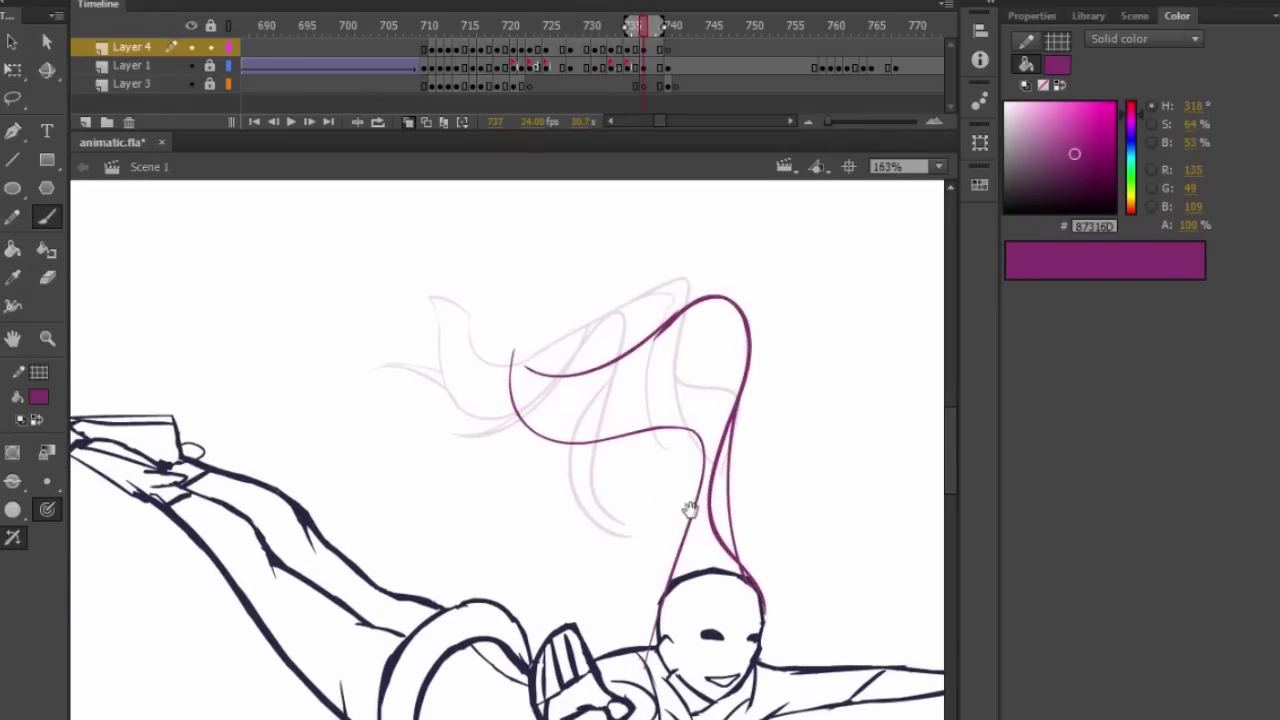
Add the inner strands, curled tail tip, hairline and small forehead locks to the hair at frame 737.
drag(689, 500, 711, 410)
drag(673, 570, 706, 441)
drag(737, 360, 747, 412)
mouse_move(724, 474)
mouse_down()
mouse_move(580, 494)
mouse_move(584, 435)
mouse_up()
key(ctrl+z)
mouse_move(555, 324)
mouse_down()
mouse_move(571, 397)
mouse_move(540, 388)
mouse_up()
key(q)
key(b)
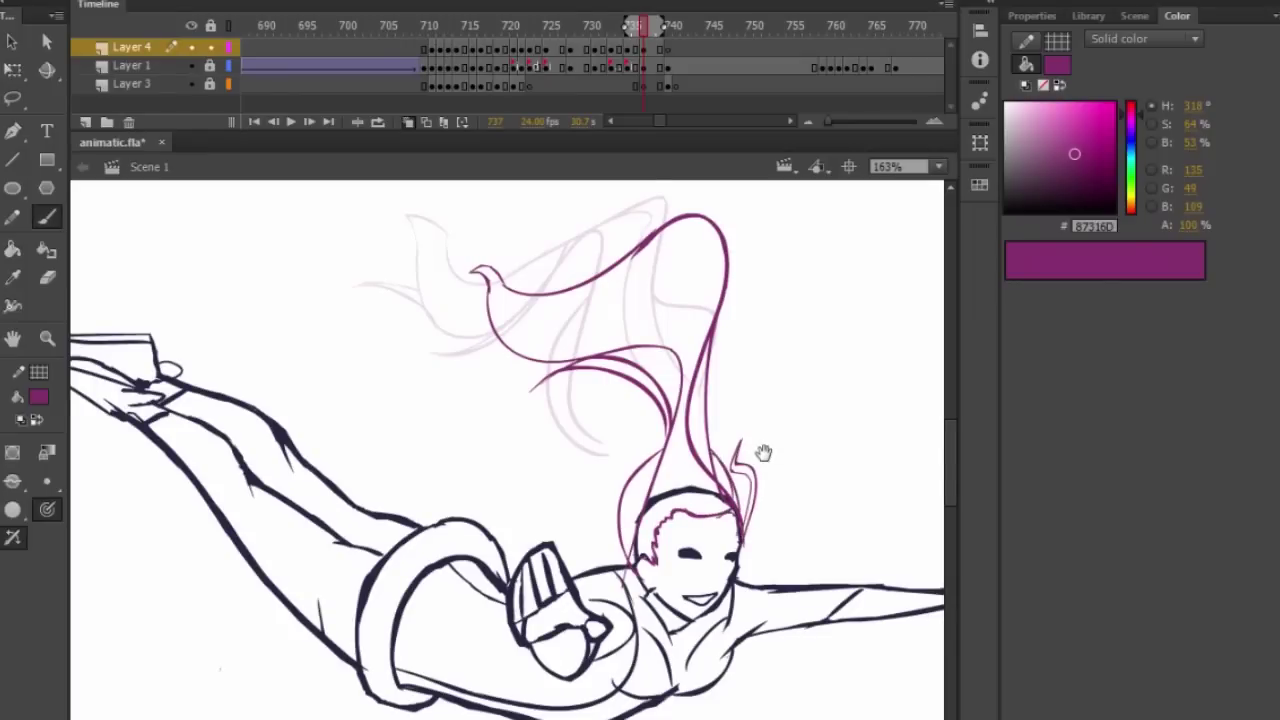
Refine the hair at frame 737 with an inner strand under the crest of the upper lock.
drag(762, 456, 758, 448)
key(l)
key(e)
key(b)
mouse_move(731, 333)
mouse_down()
mouse_move(751, 481)
mouse_move(529, 497)
mouse_up()
drag(520, 486, 574, 496)
drag(842, 517, 774, 400)
Turn off onion skinning and review the hair motion in looped playback across the running and diving frames.
key(ctrl+2)
key(Return)
click(377, 121)
drag(758, 273, 597, 373)
key(Return)
scroll(763, 370, up, 3)
key(period)
key(period)
key(Return)
scroll(814, 520, down, 3)
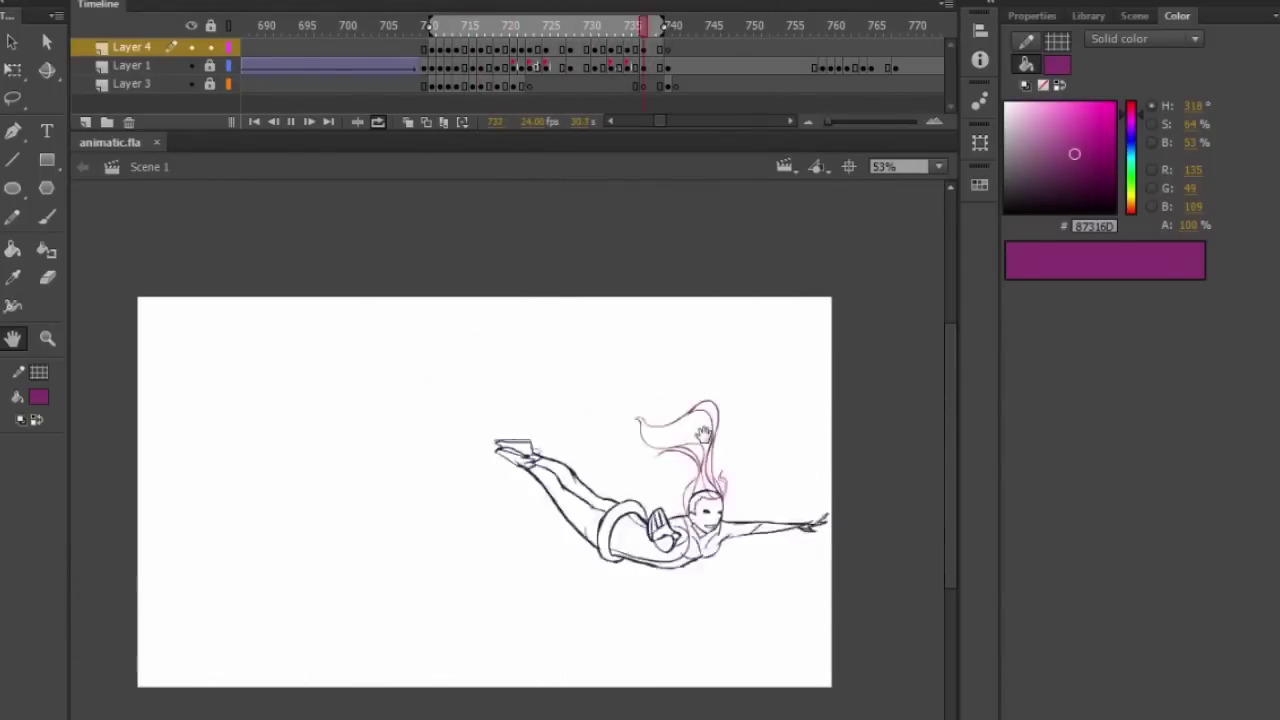
Insert a blank keyframe at frame 739 on Layer 4 and turn on onion skinning for the preceding frames only.
click(658, 46)
key(F7)
scroll(675, 466, up, 5)
drag(675, 466, 410, 404)
click(410, 121)
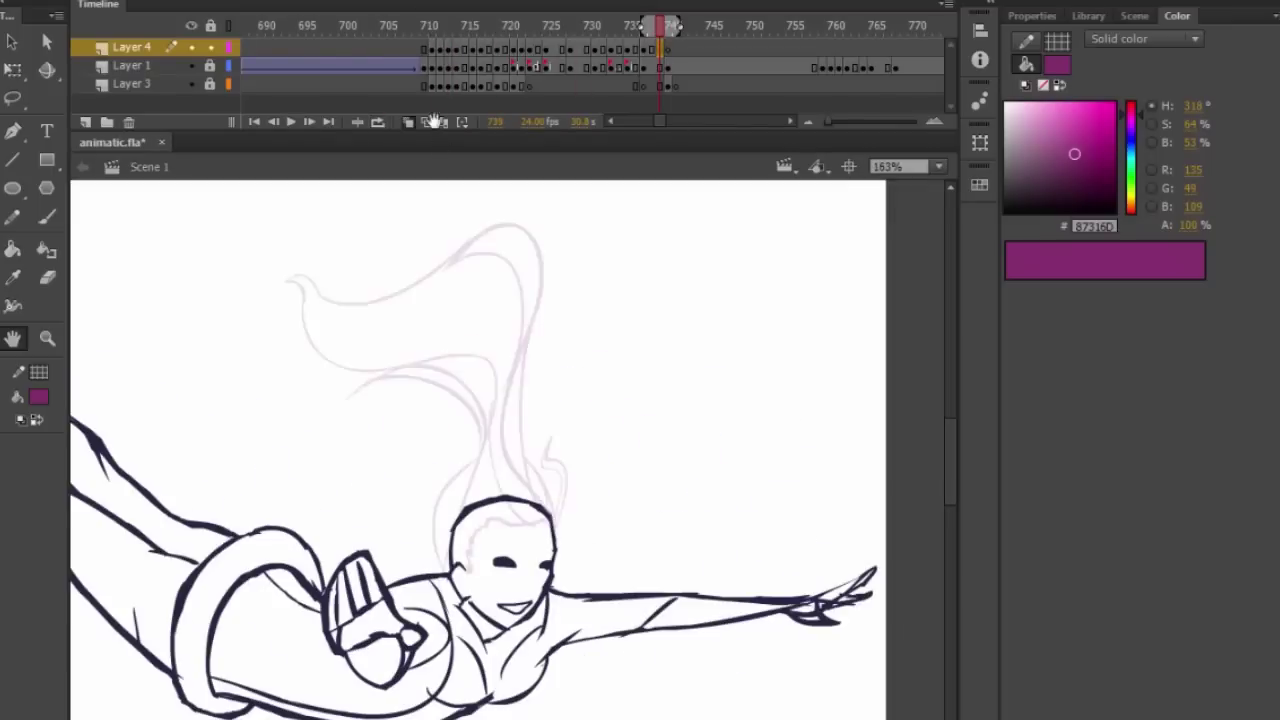
drag(676, 26, 662, 26)
scroll(500, 400, up, 2)
Draw the tall hair outlines rising from the front and back of the head at frame 739.
key(b)
drag(372, 291, 532, 360)
key(ctrl+z)
drag(433, 266, 534, 475)
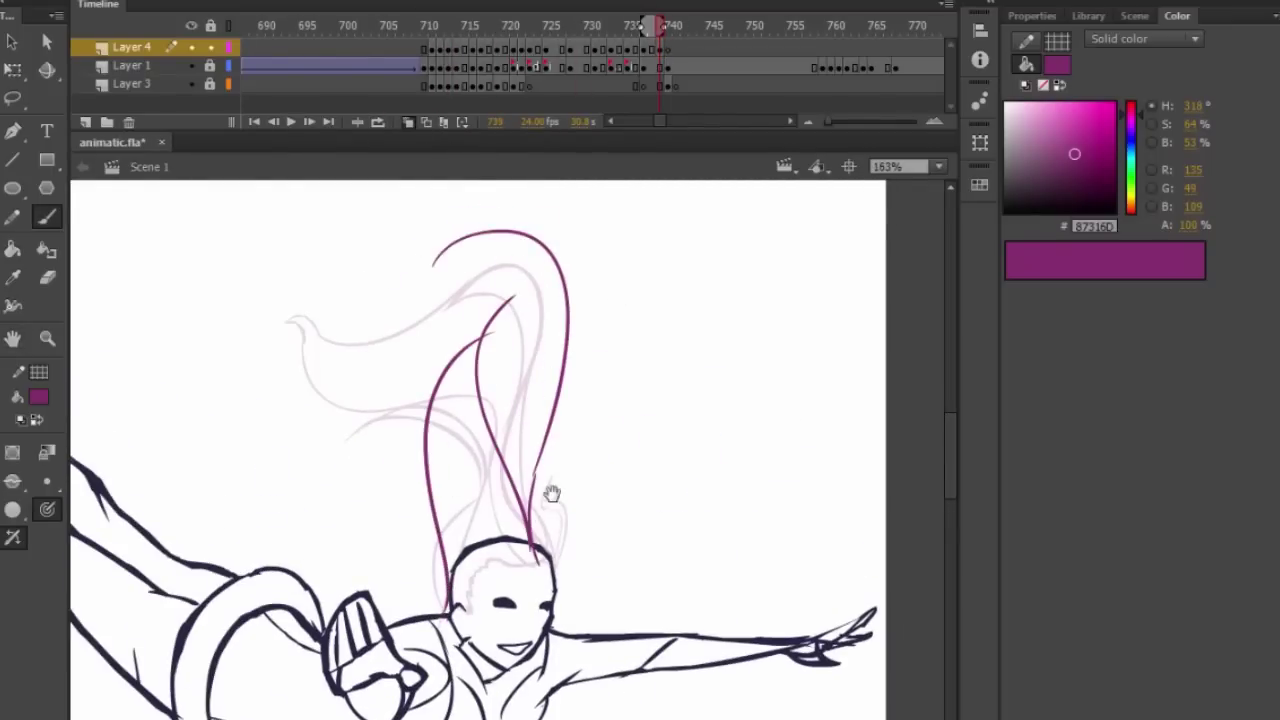
Add the hairline, inner strands, split tips and short side locks to the hair at frame 739.
drag(497, 564, 448, 612)
drag(446, 400, 469, 466)
drag(460, 330, 445, 367)
drag(513, 345, 502, 411)
drag(460, 327, 440, 388)
mouse_move(454, 586)
mouse_down()
mouse_move(443, 529)
mouse_move(412, 504)
mouse_up()
key(ctrl+z)
mouse_move(486, 406)
mouse_down()
mouse_move(497, 346)
mouse_move(495, 540)
mouse_up()
drag(562, 527, 563, 502)
Move the diving figure on Layer 1 at frame 739 slightly downward, checking it against the onion-skinned neighbouring frames.
key(h)
key(ctrl+minus)
key(ctrl+minus)
click(408, 122)
mouse_move(660, 26)
mouse_down()
mouse_move(603, 51)
mouse_move(685, 28)
mouse_up()
click(660, 66)
key(q)
drag(700, 437, 700, 500)
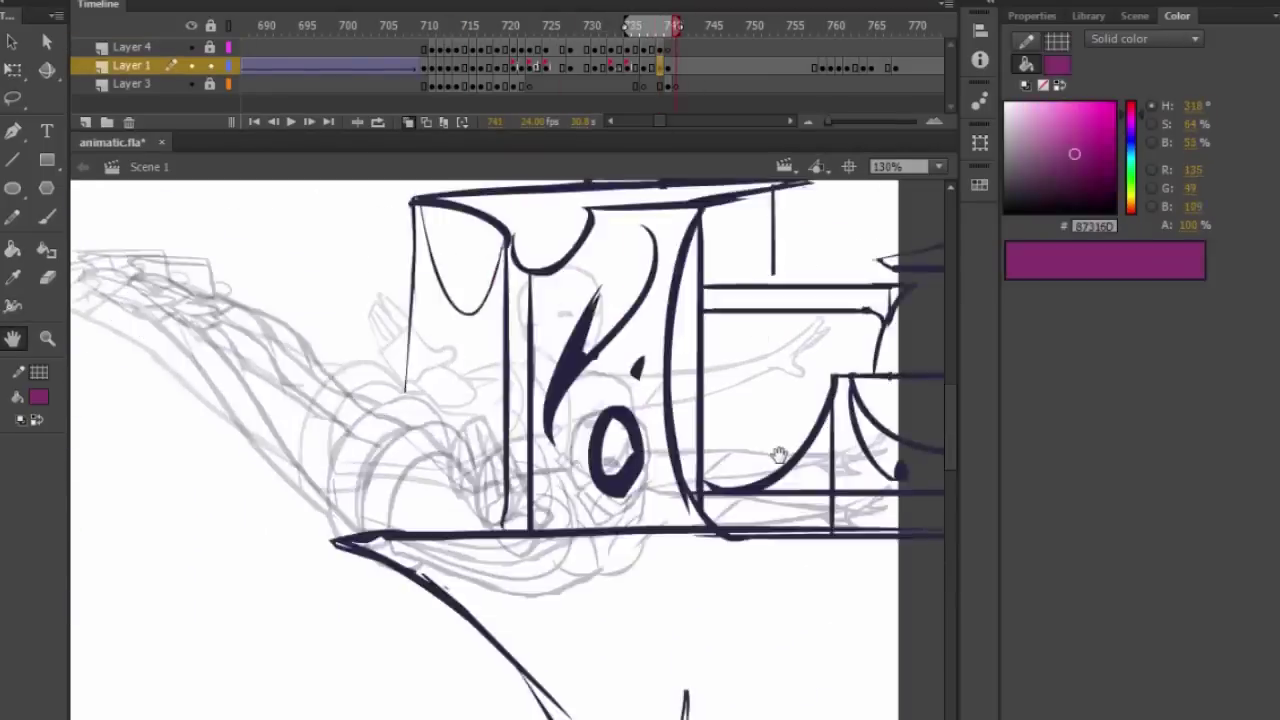
click(660, 66)
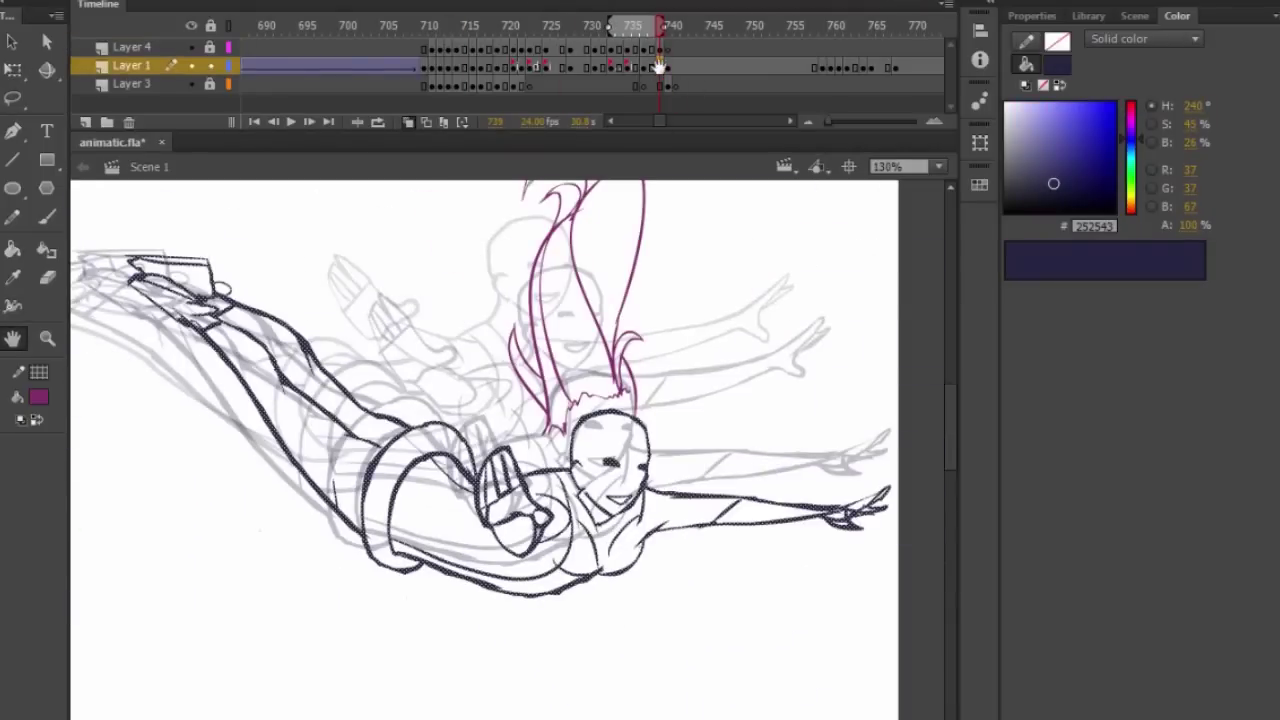
Unlock Layer 4, lock Layer 1, turn off onion skinning and slightly reposition the hair at frame 738.
click(210, 47)
click(210, 66)
click(408, 122)
key(ctrl+minus)
click(652, 48)
key(q)
drag(618, 378, 606, 403)
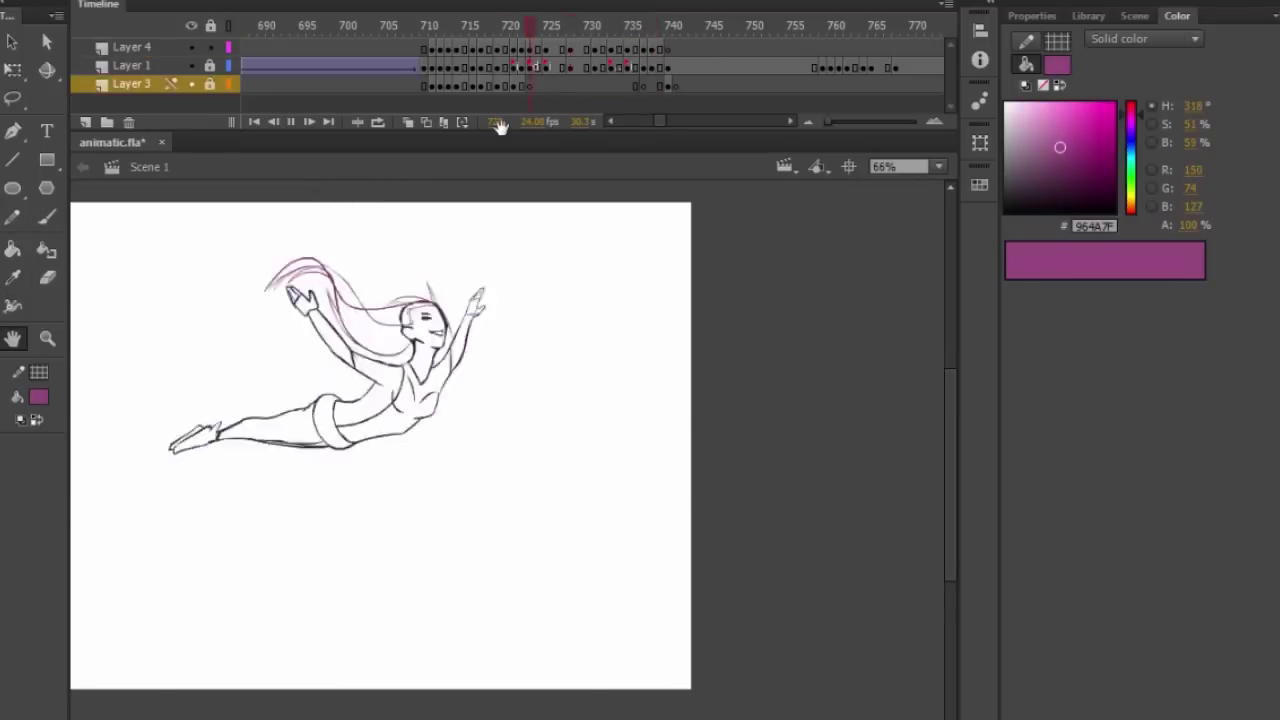
Play the hair animation in a loop between frames 711 and 739 to check its motion.
click(411, 86)
click(574, 24)
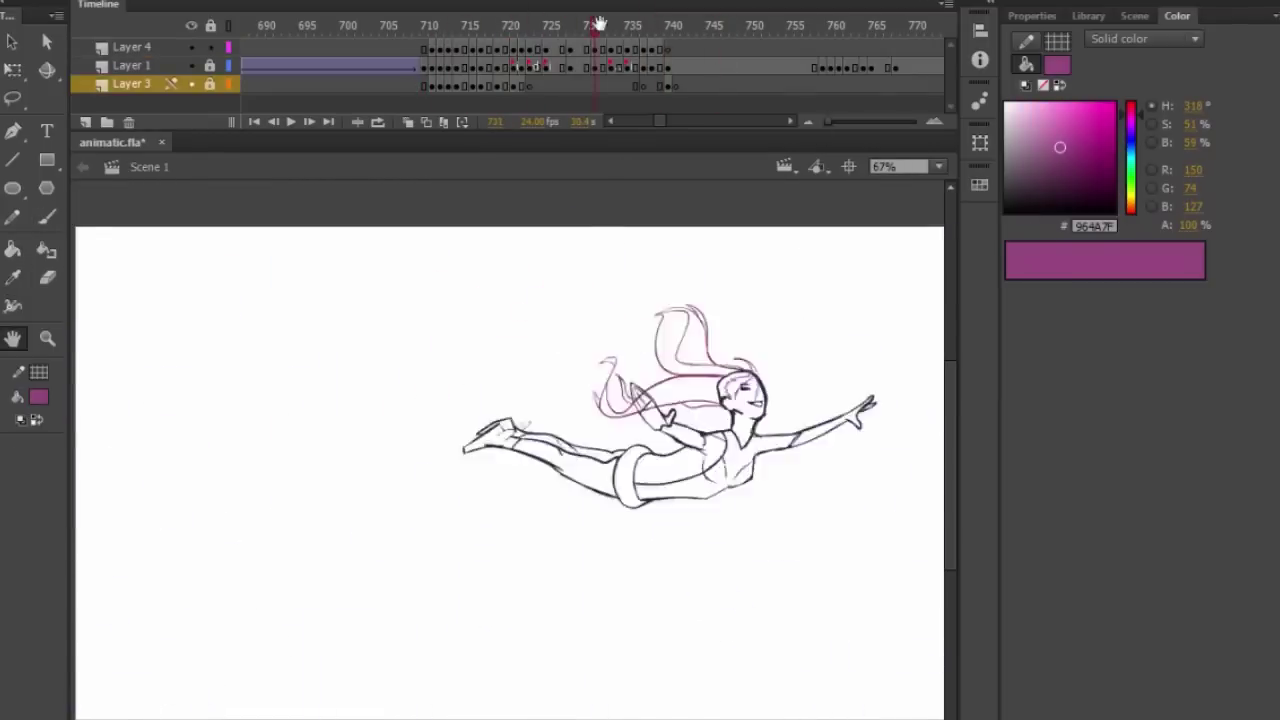
click(378, 122)
drag(655, 27, 446, 29)
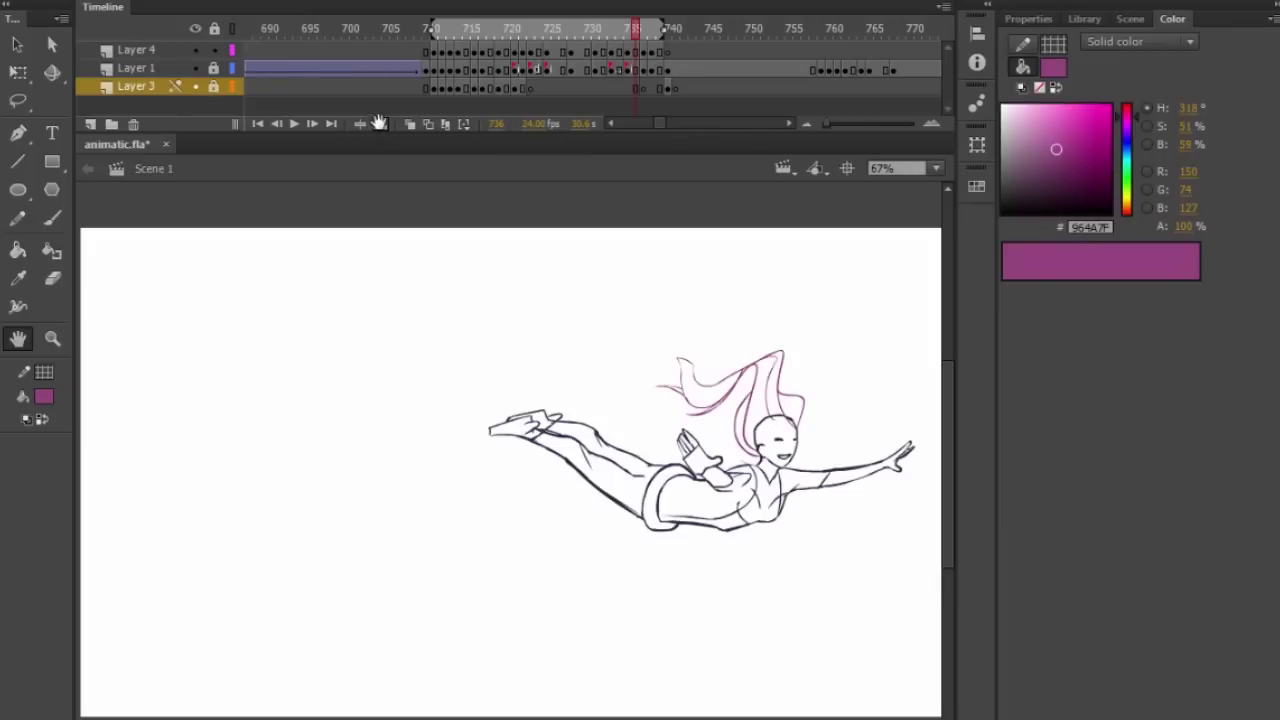
click(380, 122)
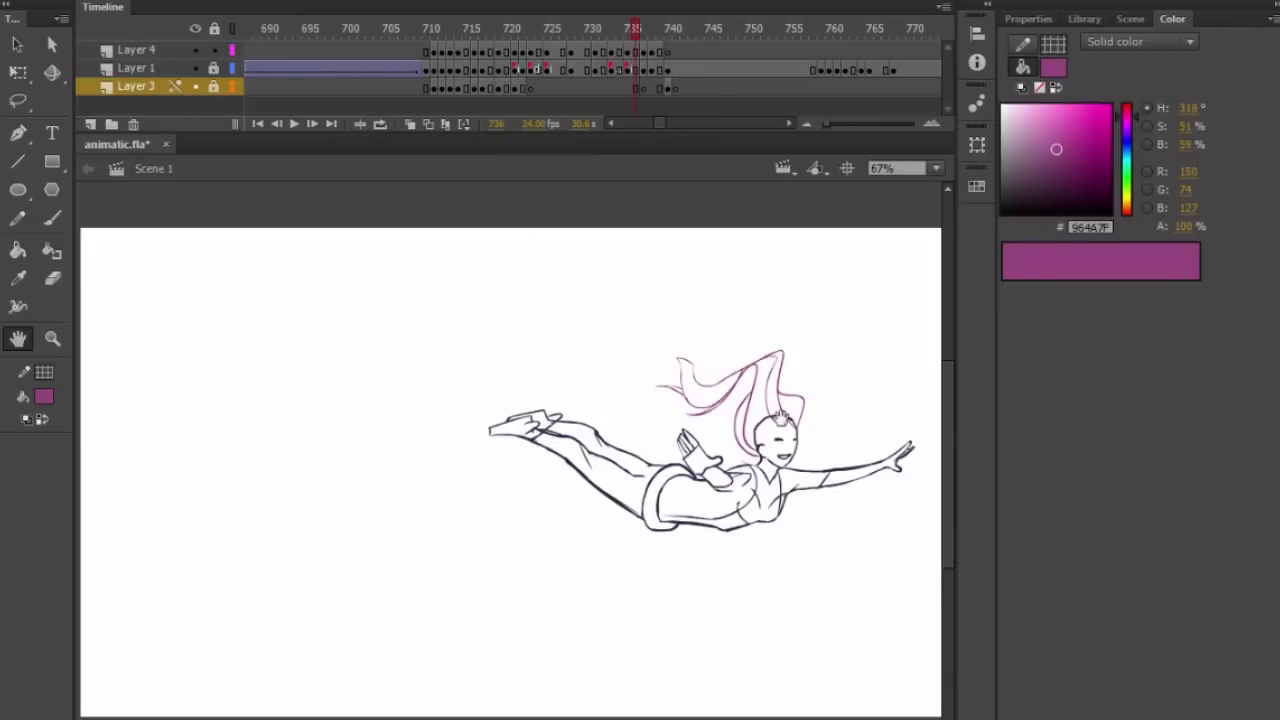
Examine the hair on Layer 4 at frames 735 and 736 up close and compare it with the playback.
drag(765, 406, 679, 440)
scroll(585, 385, up, 3)
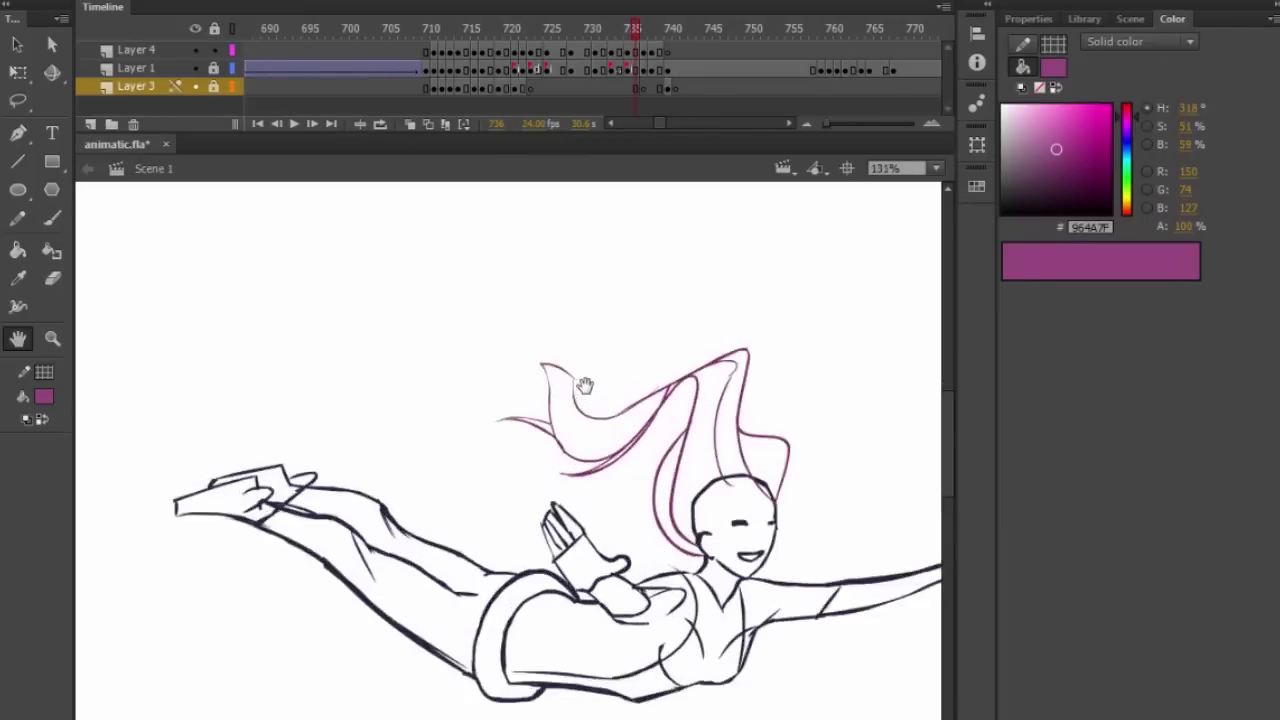
drag(707, 500, 549, 474)
scroll(549, 474, up, 3)
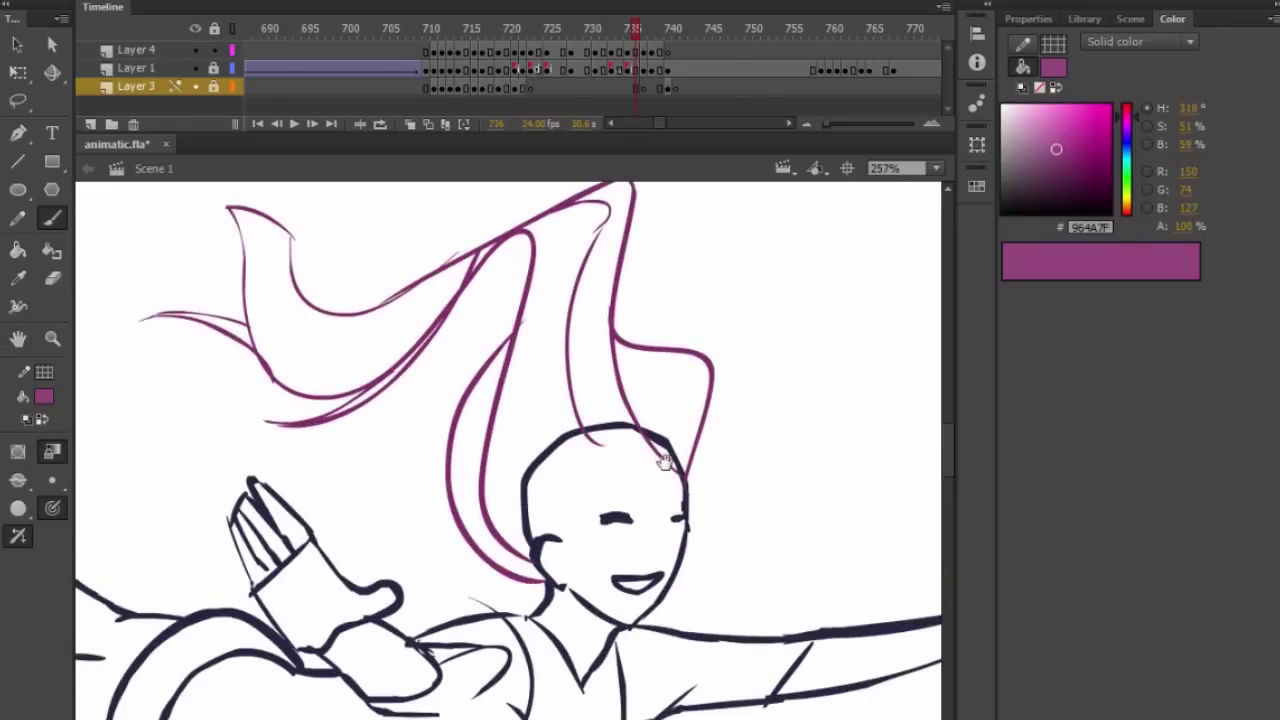
click(628, 50)
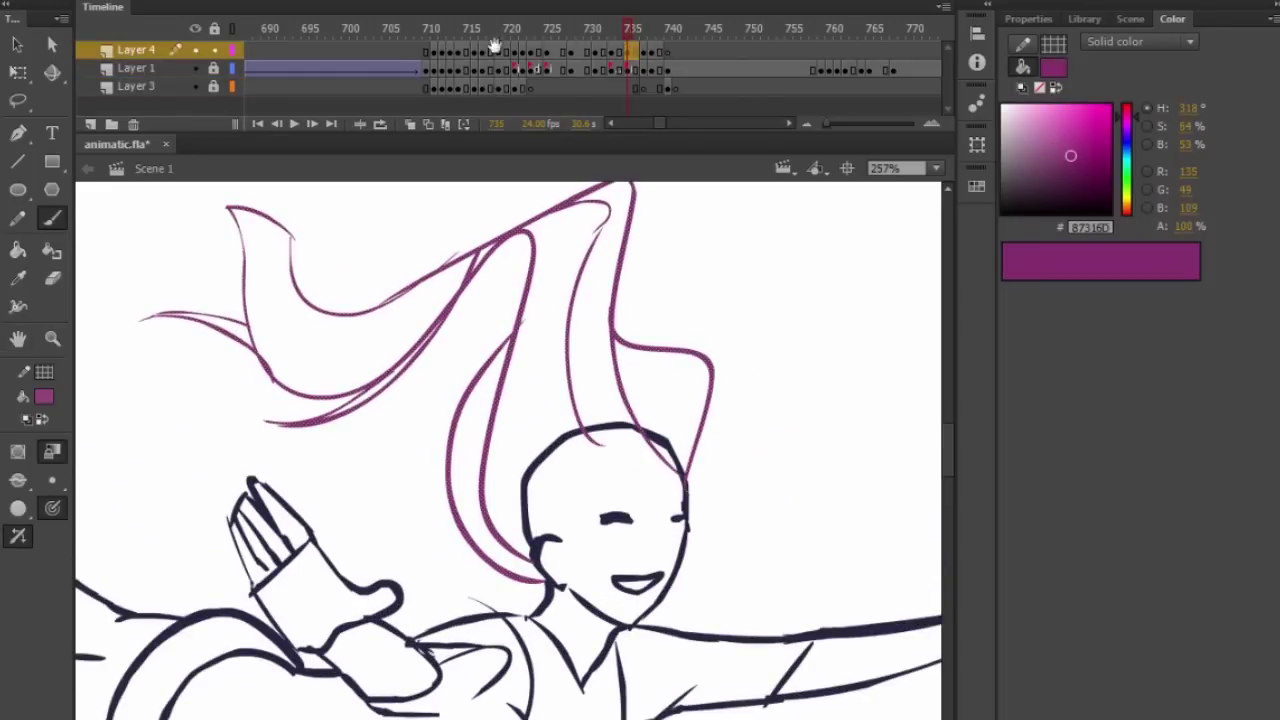
click(632, 27)
drag(720, 411, 712, 405)
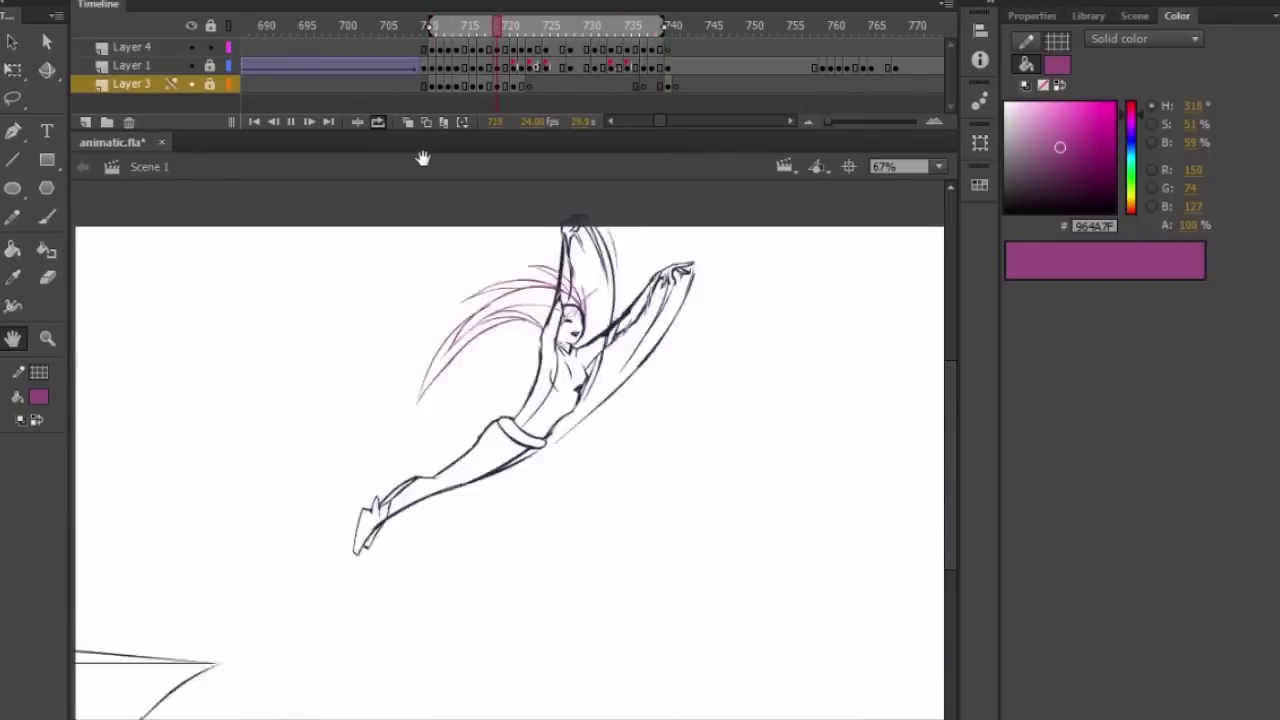
key(Return)
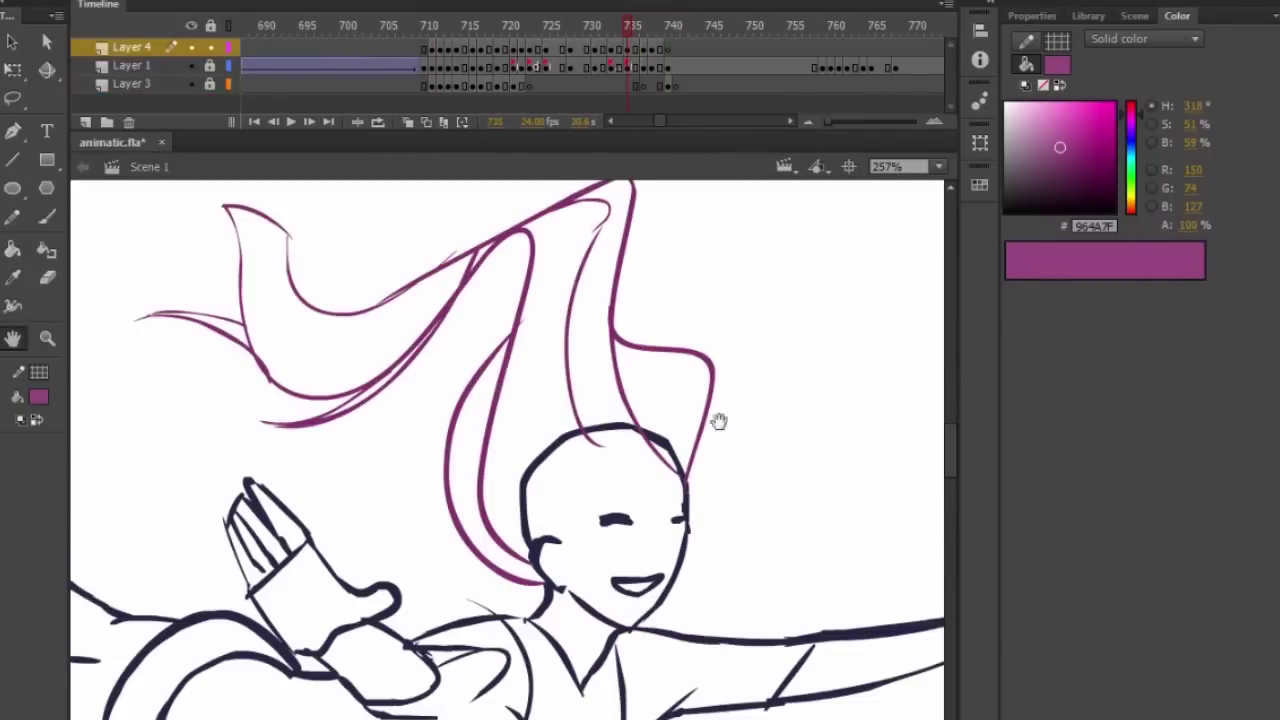
Go back to around frame 713 on Layer 4, erase the messy hair strands there and redraw them.
mouse_move(717, 420)
mouse_down()
mouse_move(608, 450)
mouse_move(680, 423)
mouse_move(668, 427)
mouse_move(723, 449)
mouse_move(851, 391)
mouse_move(646, 426)
mouse_up()
key(comma)
key(comma)
key(comma)
key(comma)
key(comma)
key(comma)
key(comma)
key(comma)
key(comma)
key(comma)
key(comma)
key(comma)
key(comma)
key(comma)
key(comma)
key(comma)
key(comma)
key(comma)
key(comma)
key(comma)
key(comma)
key(comma)
key(comma)
key(period)
drag(284, 395, 535, 475)
key(e)
drag(467, 382, 484, 416)
key(b)
mouse_move(708, 480)
mouse_down()
mouse_move(531, 429)
mouse_move(652, 437)
mouse_up()
key(e)
key(b)
Sample the darker magenta from the existing hair and touch up the strands at frame 719 with the brush.
key(comma)
key(comma)
key(comma)
key(period)
key(period)
key(period)
key(period)
key(period)
key(period)
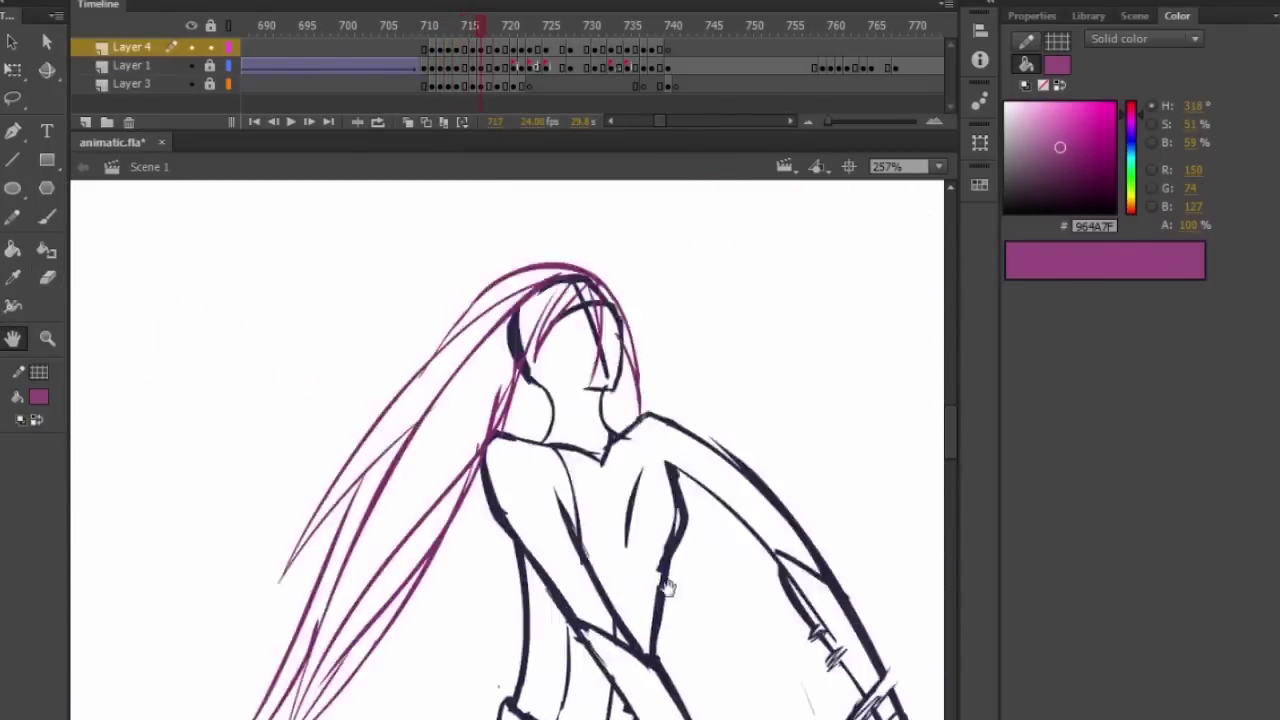
key(period)
key(period)
key(period)
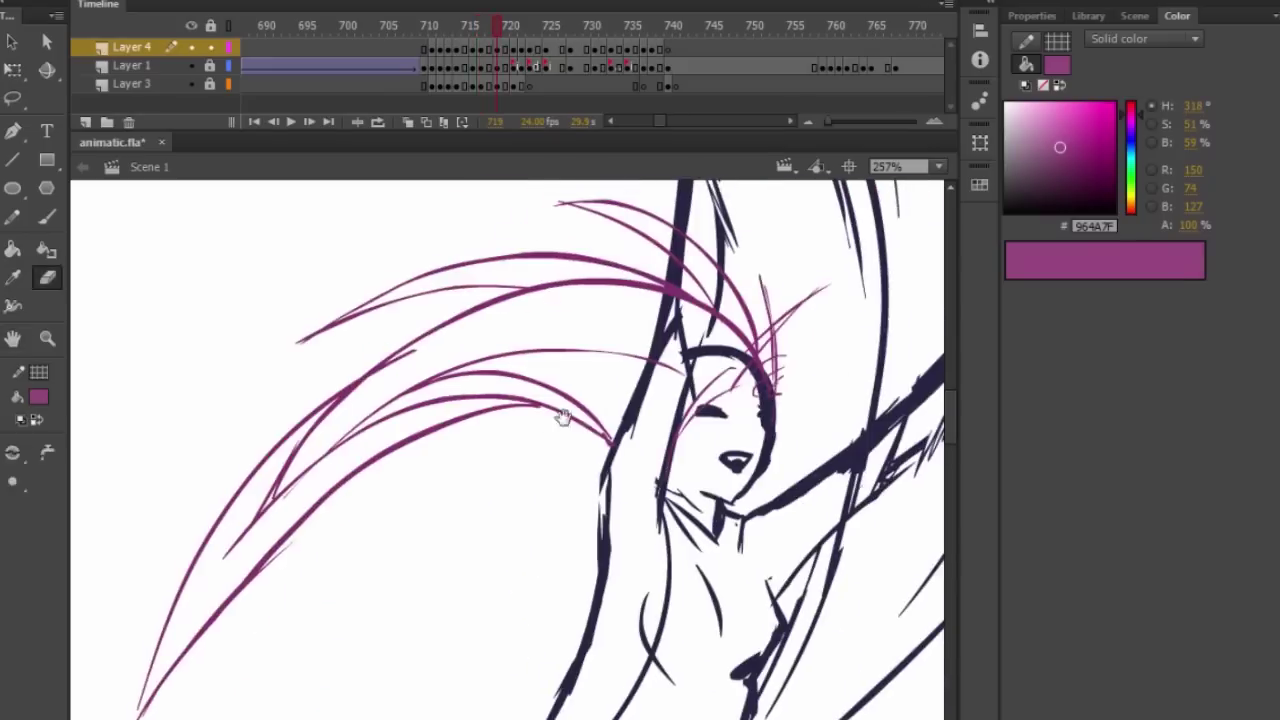
key(i)
click(524, 409)
drag(630, 452, 680, 466)
mouse_move(615, 420)
mouse_down()
mouse_move(743, 314)
mouse_move(591, 484)
mouse_up()
key(b)
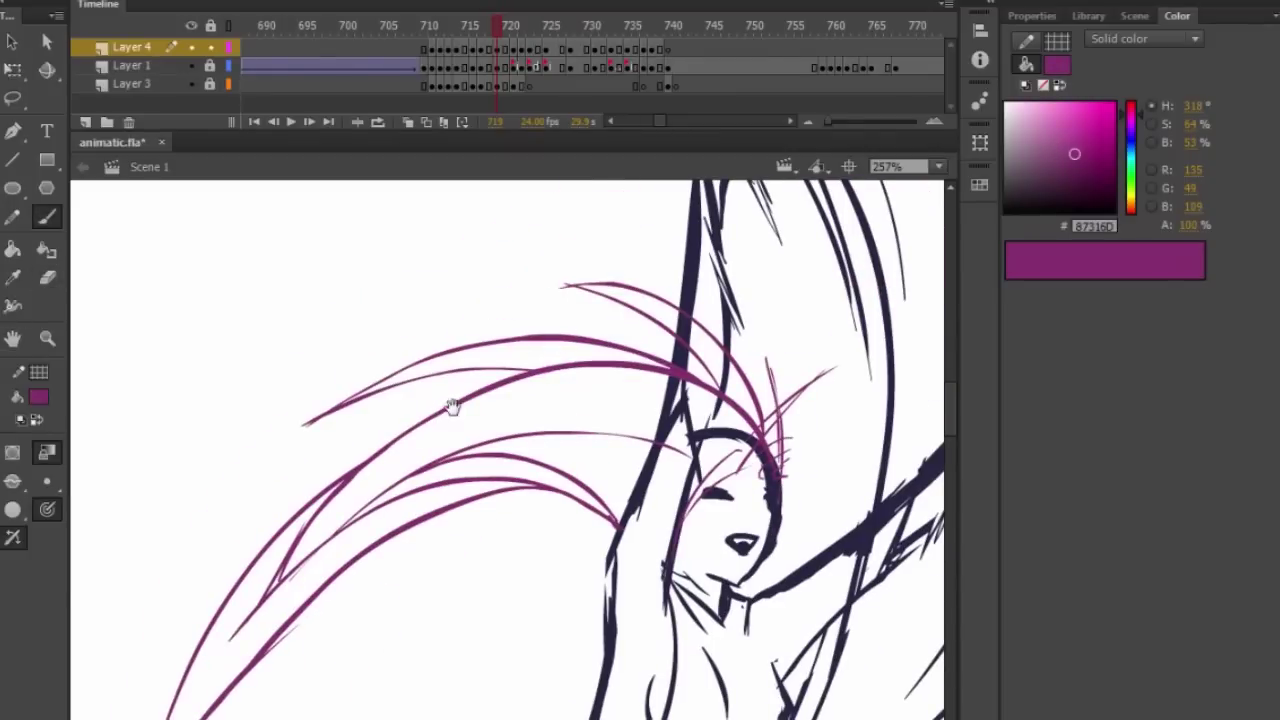
drag(551, 340, 652, 292)
Compare the hair at frames 719 and 721, and delete a stray piece of hair at frame 719 using the Lasso tool.
key(period)
key(period)
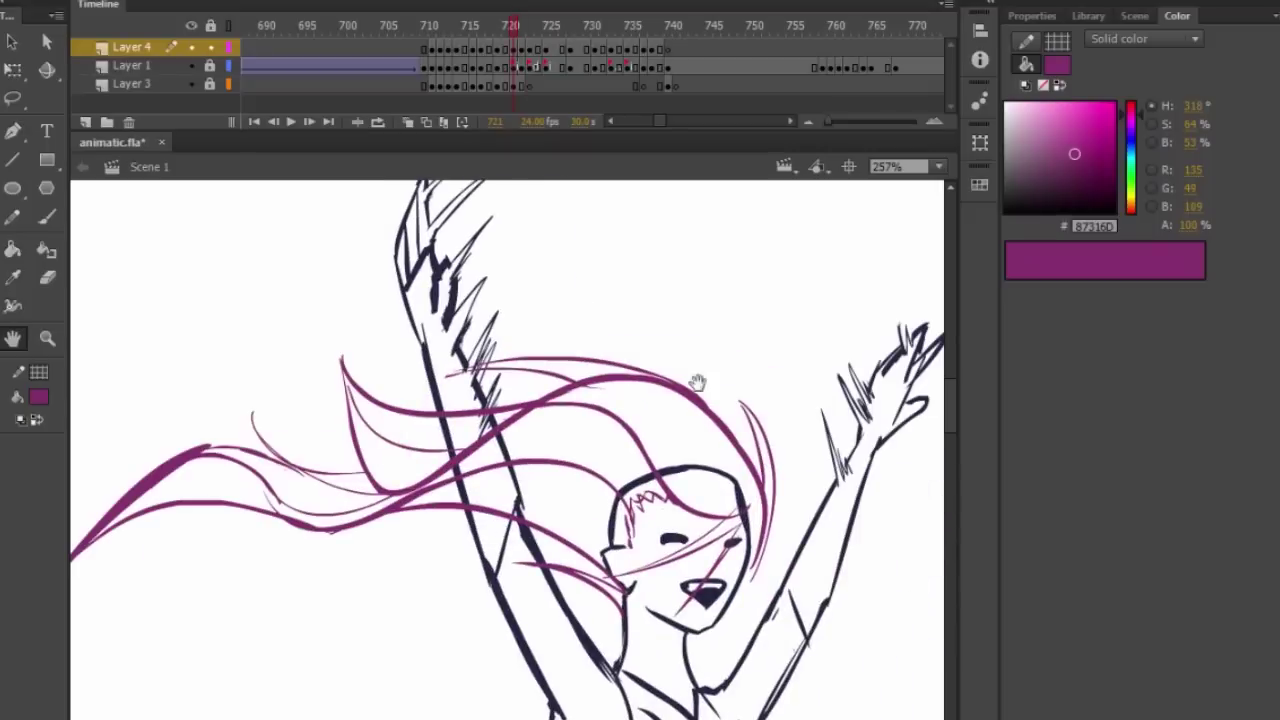
key(comma)
key(comma)
mouse_move(763, 441)
mouse_down()
mouse_move(677, 443)
mouse_move(715, 471)
mouse_up()
key(l)
drag(440, 380, 400, 330)
key(Delete)
key(b)
Review the hair drawings frame by frame from frame 721 to frame 729, comparing neighbouring frames.
key(period)
key(period)
drag(729, 518, 700, 436)
key(period)
key(period)
key(ctrl+minus)
key(ctrl+minus)
key(comma)
drag(670, 550, 537, 448)
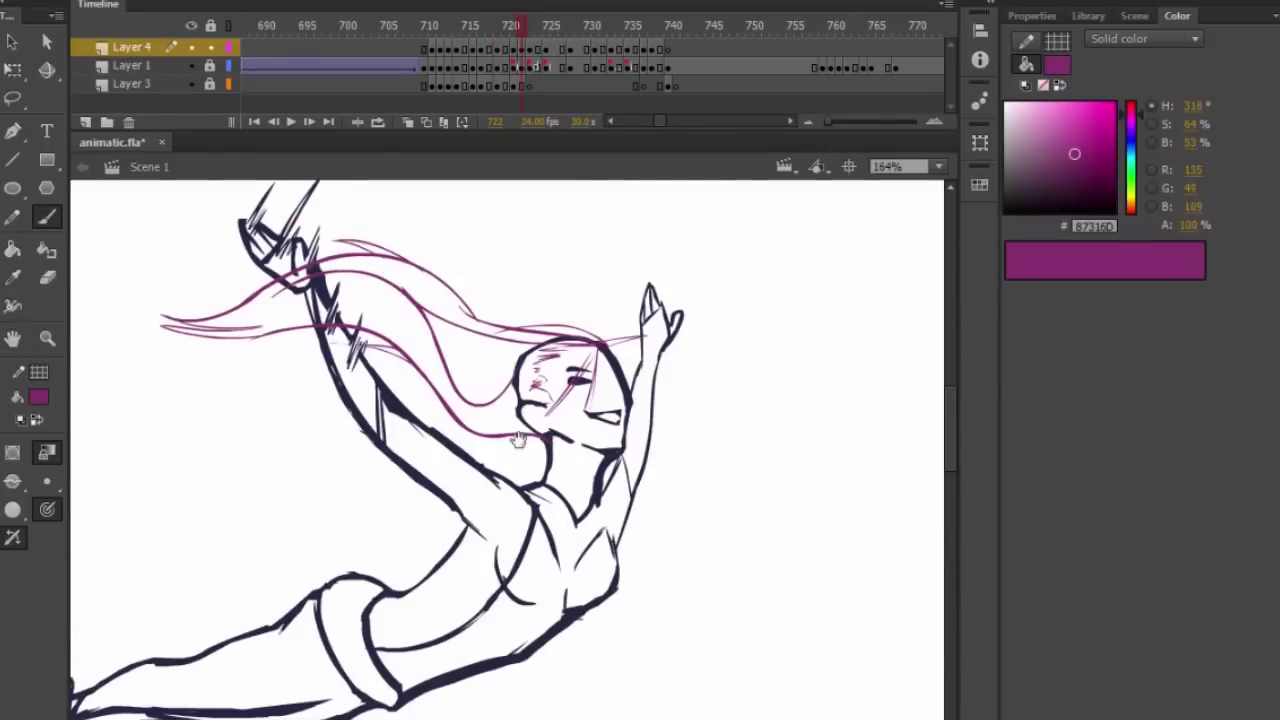
key(period)
key(period)
key(period)
key(comma)
key(comma)
key(period)
key(period)
key(period)
key(period)
key(period)
key(period)
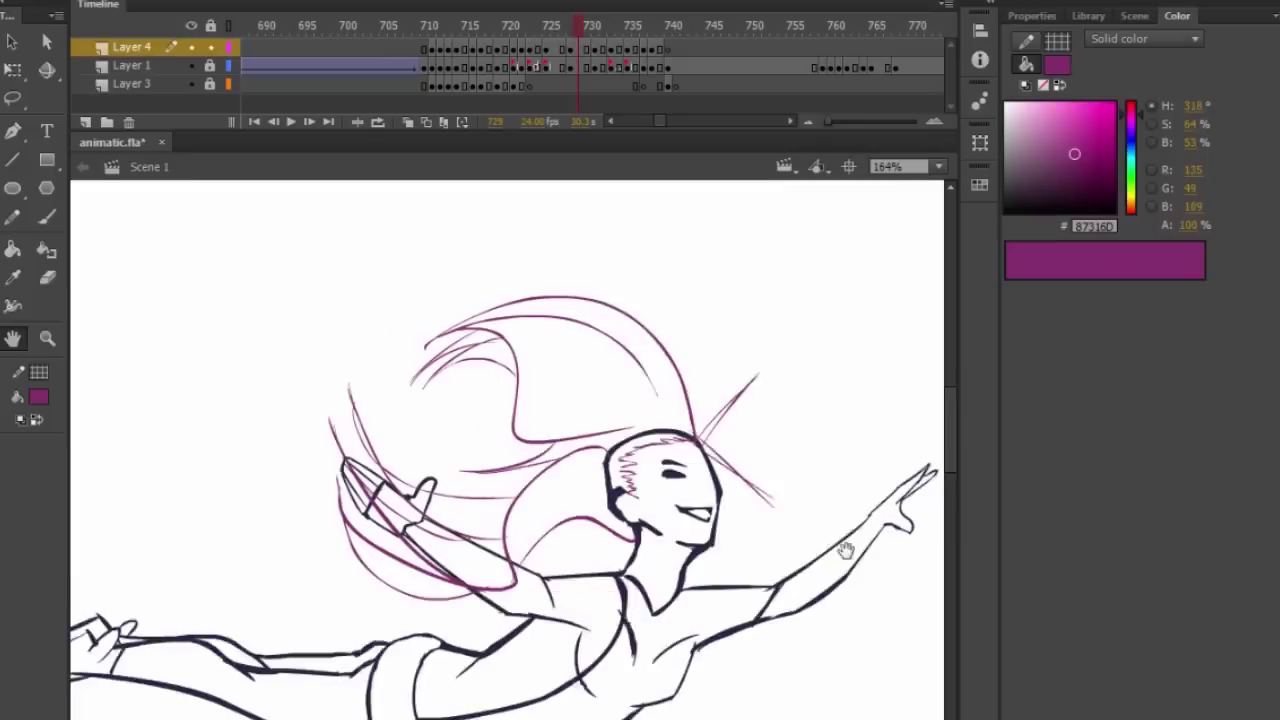
Review the remaining hair drawings frame by frame from frame 729 through frame 739.
drag(834, 543, 742, 510)
key(alt+shift+o)
key(period)
key(period)
key(period)
key(period)
key(period)
key(period)
key(comma)
key(period)
key(period)
key(period)
key(period)
key(period)
On Layer 1, lasso and remove the head outlines that lie under the hair at frames 712 and 713.
drag(128, 285, 541, 421)
key(ctrl+minus)
key(ctrl+minus)
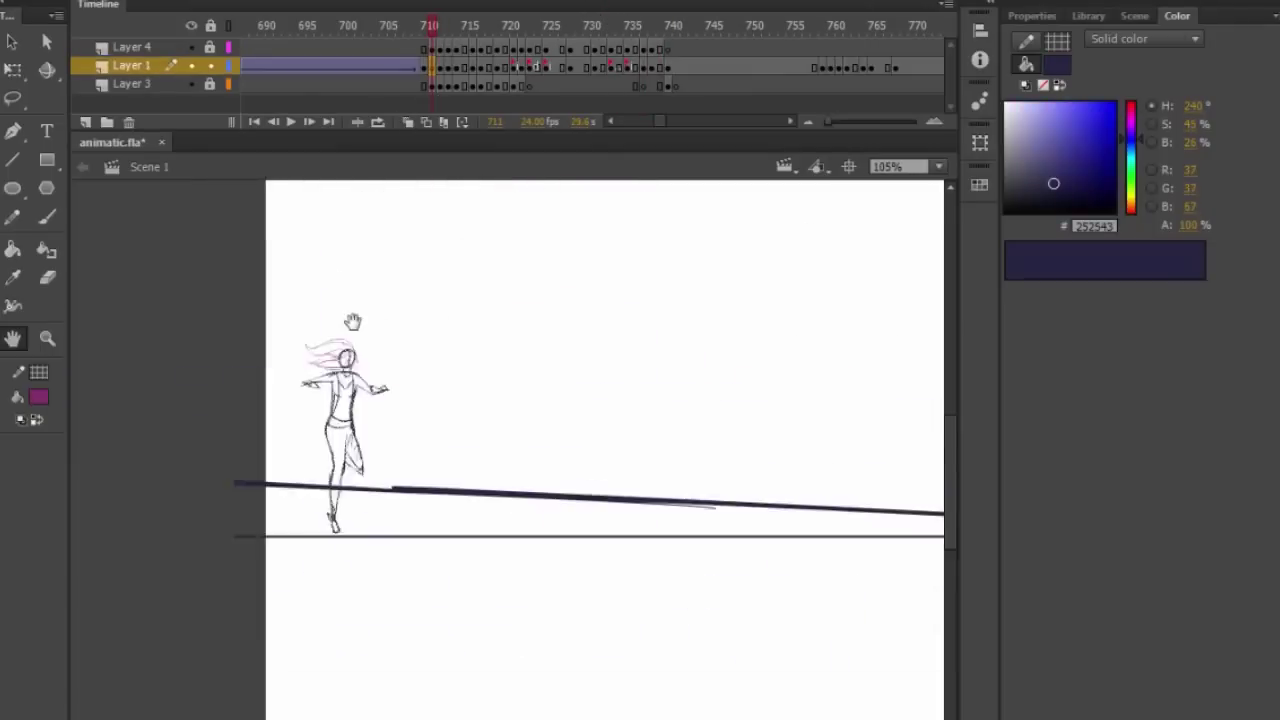
scroll(442, 395, up, 5)
key(l)
key(period)
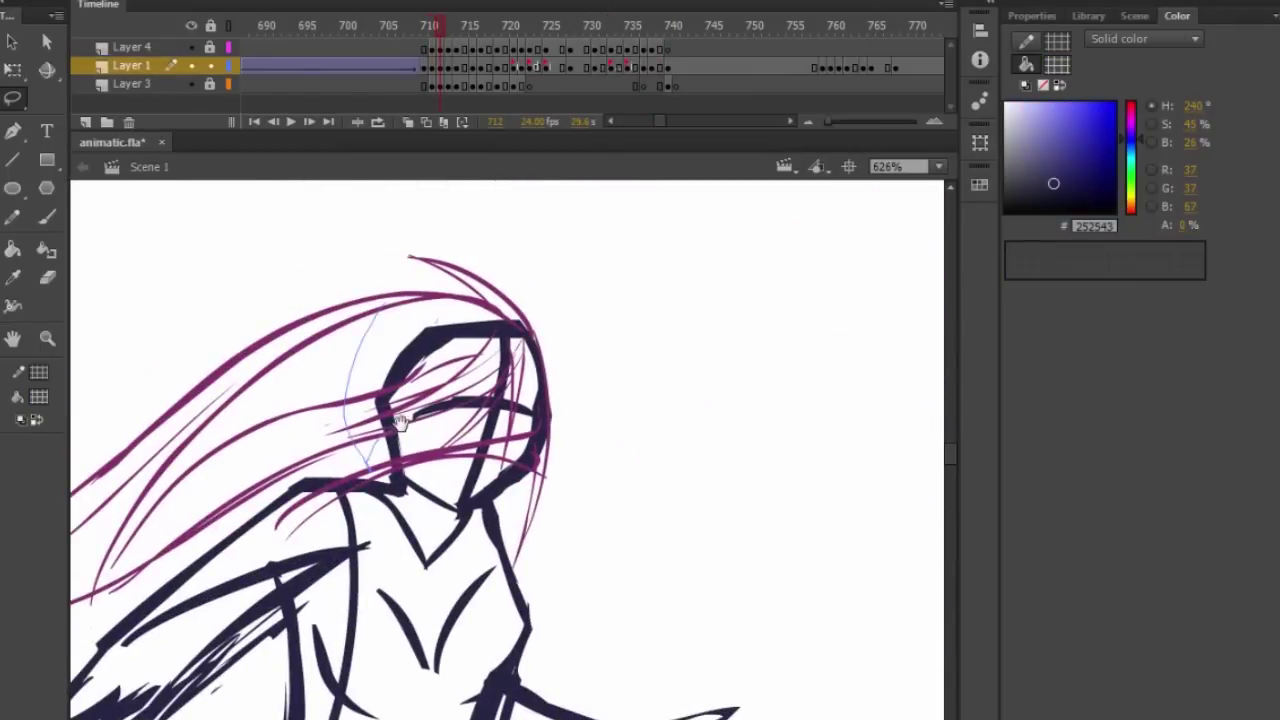
key(period)
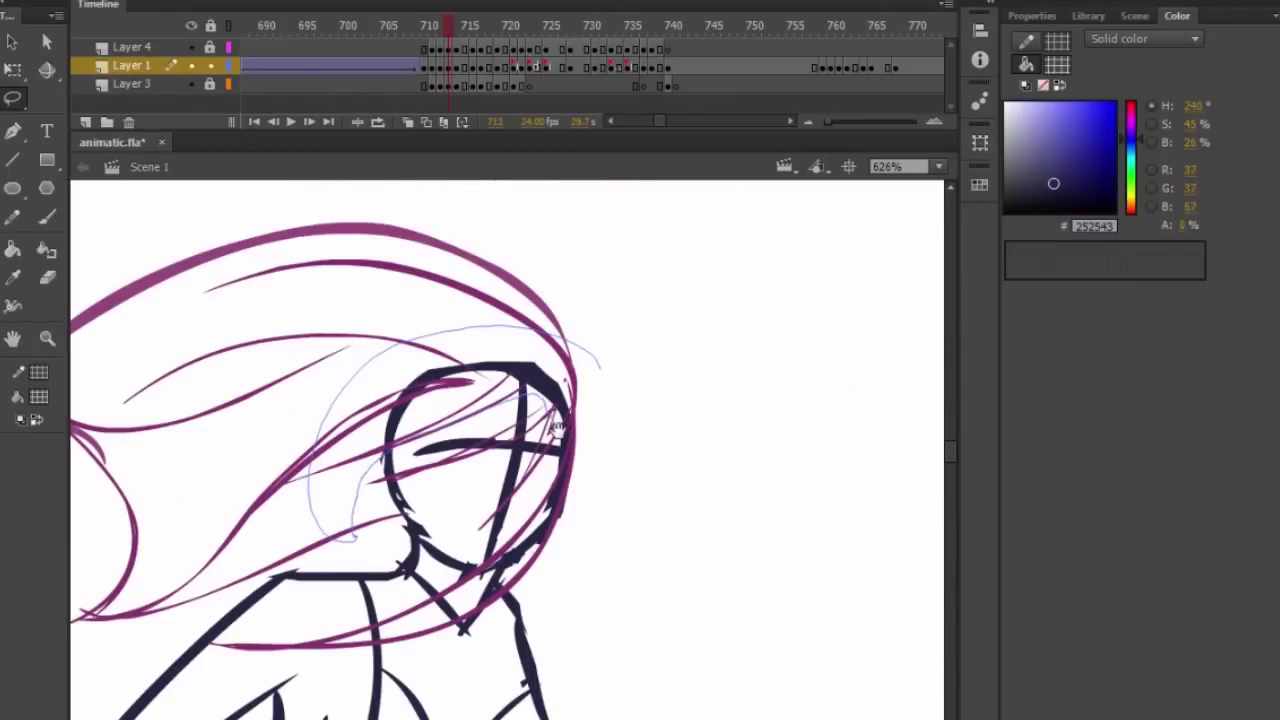
drag(556, 430, 598, 370)
Remove the head outlines covered by the hair on Layer 1 at frames 715, 716 and 717.
key(period)
key(period)
drag(706, 477, 415, 557)
drag(637, 451, 260, 290)
drag(725, 480, 680, 470)
key(period)
mouse_move(900, 300)
mouse_down()
mouse_move(700, 349)
mouse_move(743, 332)
mouse_up()
mouse_move(430, 426)
mouse_down()
mouse_move(603, 294)
mouse_move(518, 270)
mouse_up()
key(period)
drag(800, 397, 760, 680)
mouse_move(430, 570)
mouse_down()
mouse_move(545, 400)
mouse_move(600, 432)
mouse_up()
Delete the head outlines under the hair on Layer 1 at frames 720 and 721, erasing leftover bits at frame 720.
key(period)
key(period)
key(period)
key(Delete)
key(b)
key(e)
drag(745, 354, 691, 423)
key(period)
key(l)
mouse_move(380, 426)
mouse_down()
mouse_move(582, 324)
mouse_move(350, 435)
mouse_up()
key(Delete)
Lasso and delete the head outline under the hair on Layer 1 at frame 722, and advance to frame 723.
drag(816, 416, 757, 466)
key(period)
drag(349, 523, 352, 440)
key(Delete)
drag(809, 392, 760, 394)
key(period)
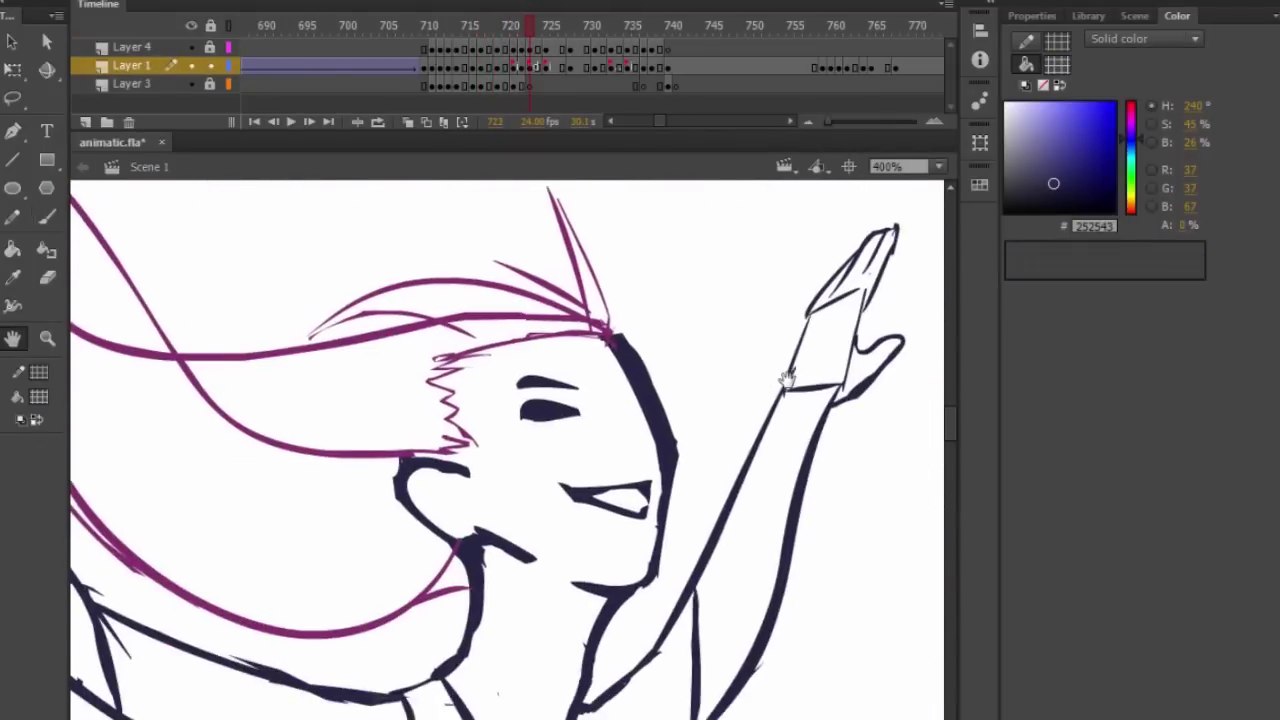
Advance through the frames after 723 to check the Layer 1 head outlines against the magenta hair.
key(period)
key(period)
key(period)
key(period)
key(period)
key(period)
key(period)
key(period)
key(period)
key(period)
key(l)
key(period)
key(period)
key(period)
key(period)
key(period)
key(period)
key(h)
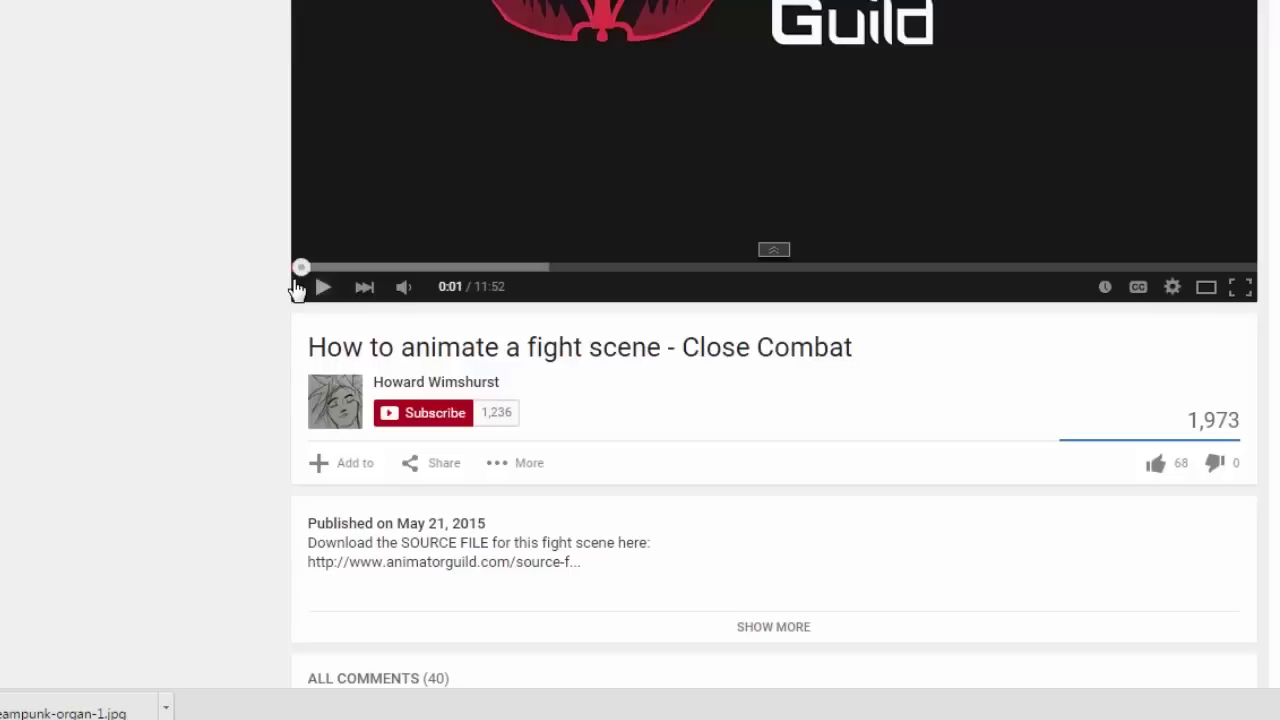
On the YouTube page of "How to animate a fight scene - Close Combat", subscribe to the channel, like the video and open the comment field.
click(445, 426)
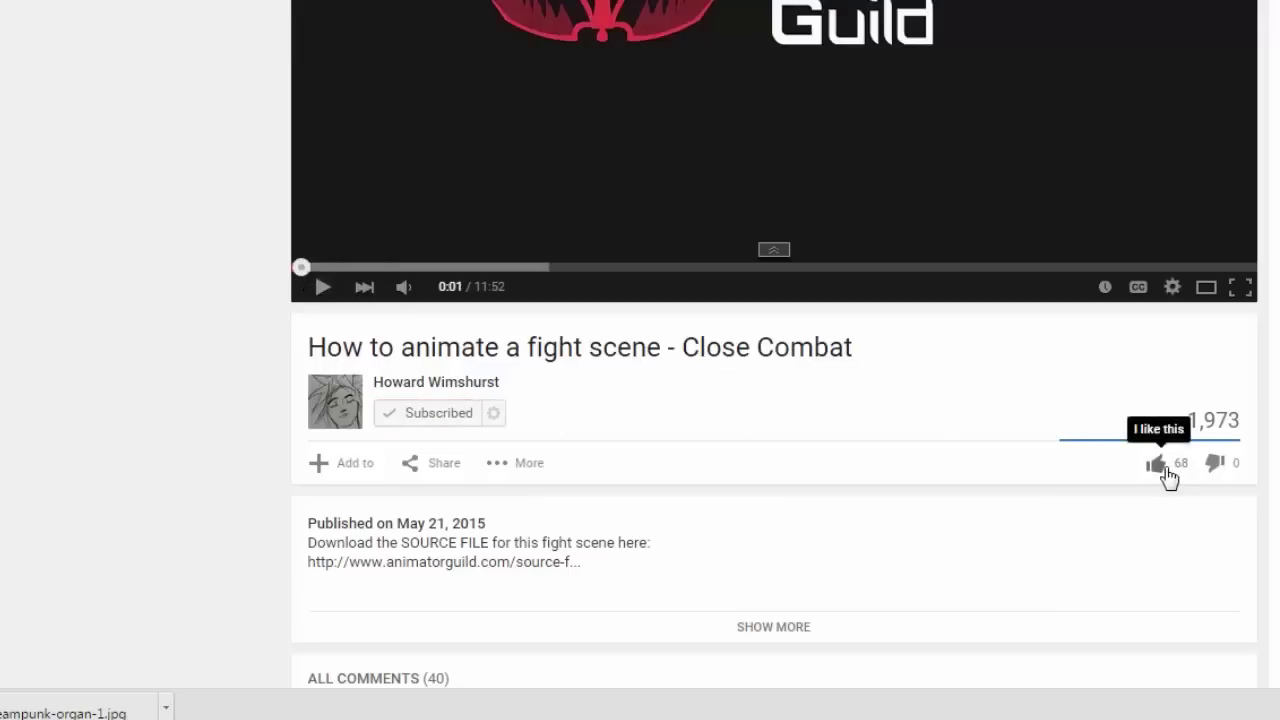
click(1156, 464)
scroll(1166, 477, down, 6)
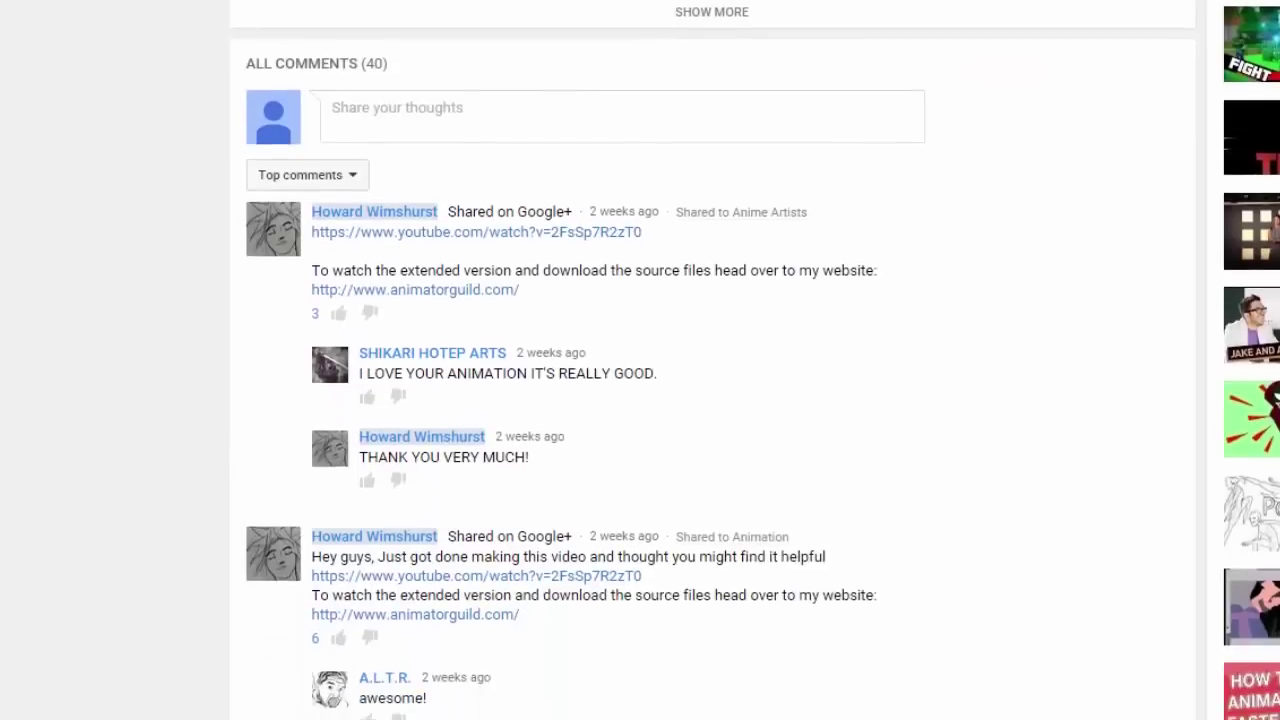
click(479, 91)
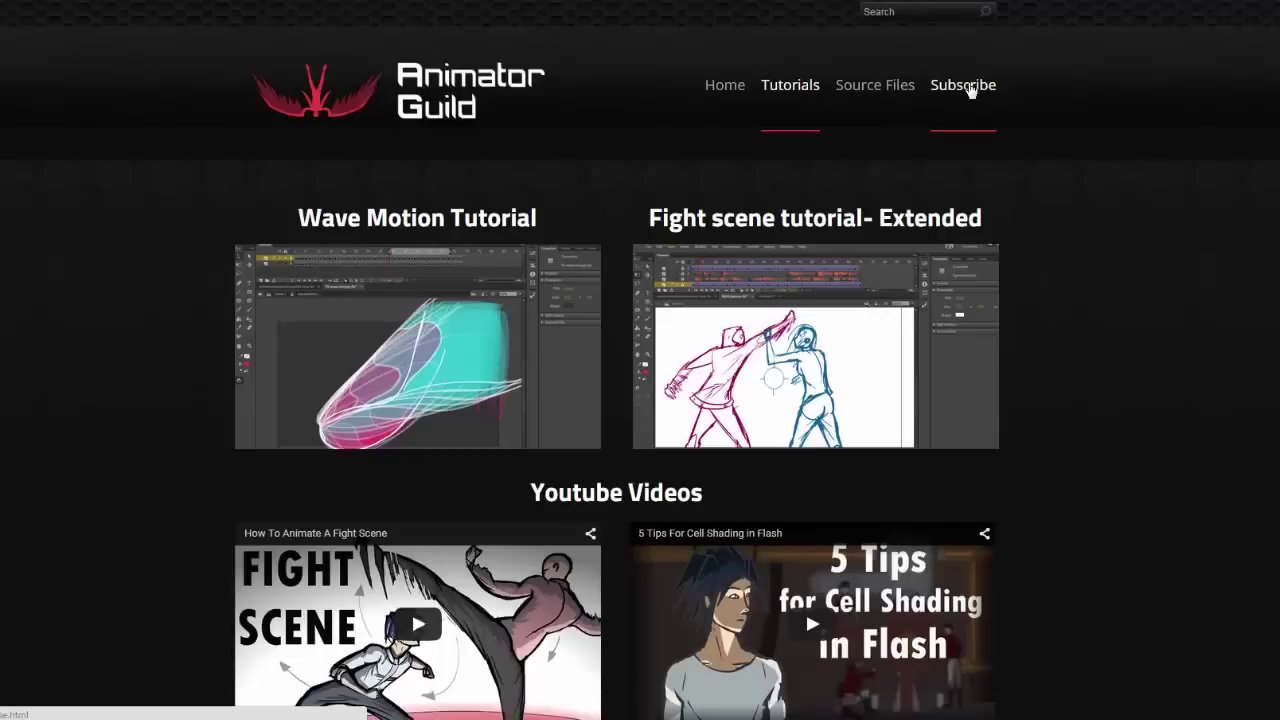
On the Animator Guild website, open the mailing list Subscribe page and bring up its email address form.
click(965, 86)
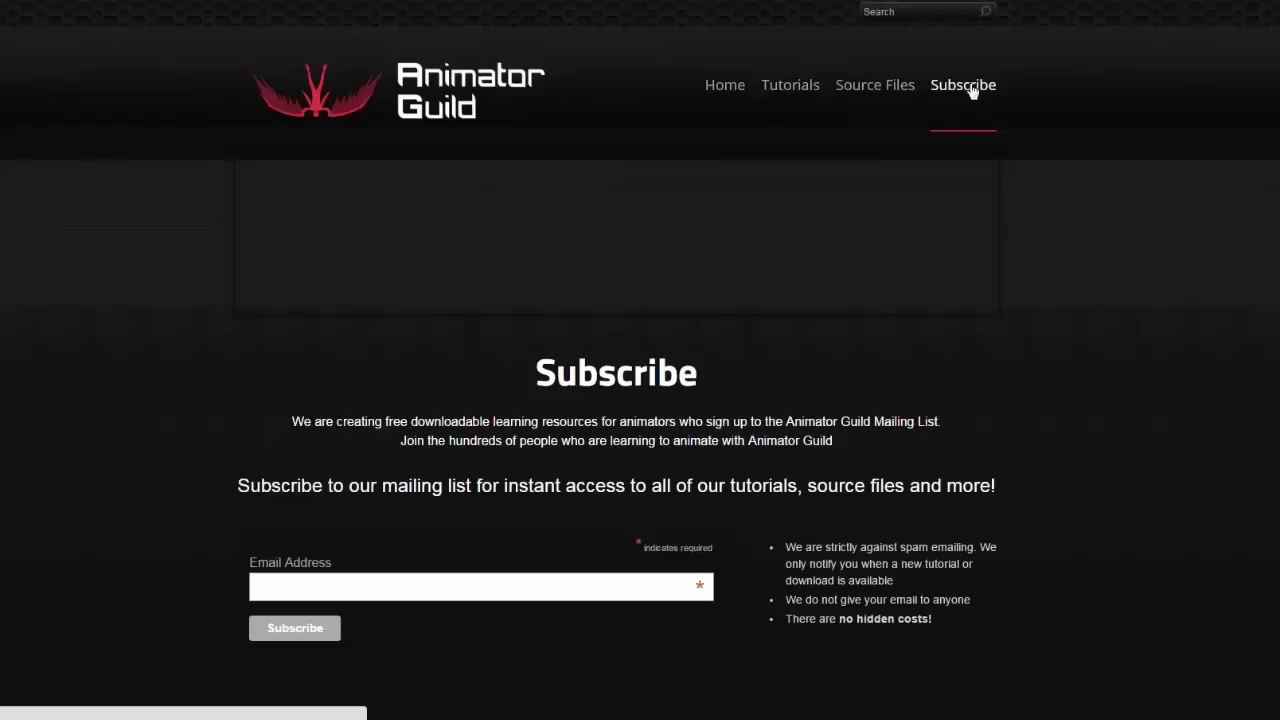
scroll(1070, 187, down, 3)
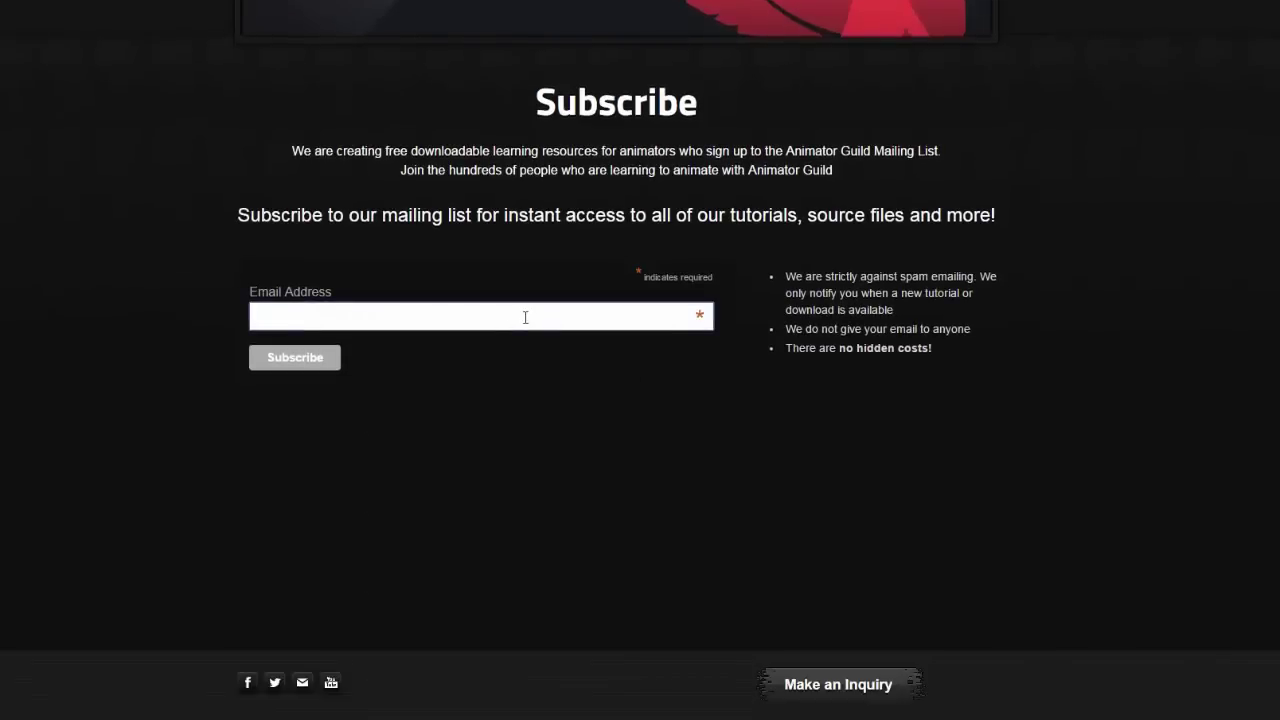